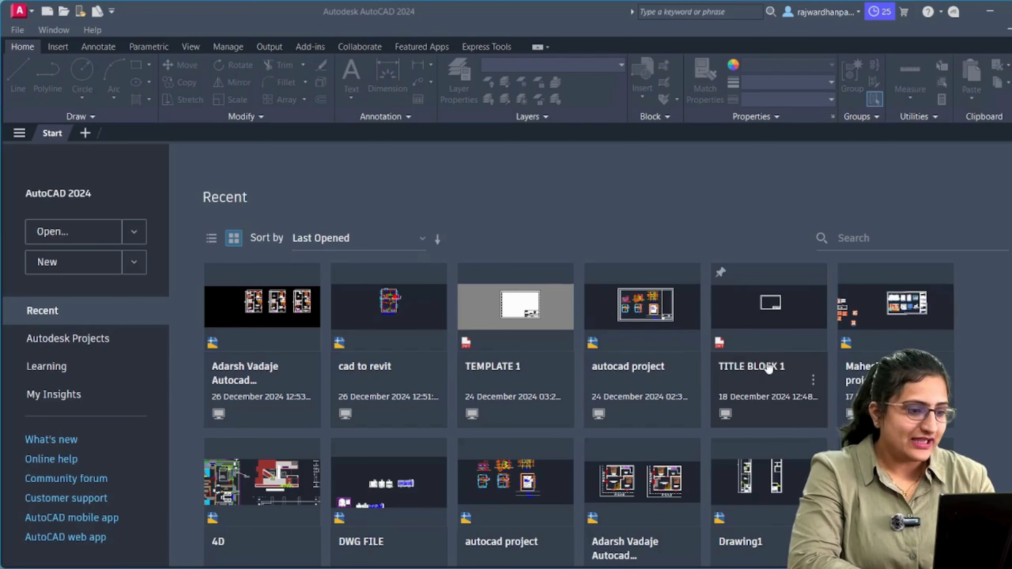
Start a new drawing and preview the Architectural, Civil and Manufacturing templates in the SheetSets template folder.
left_click(30, 13)
left_click(371, 207)
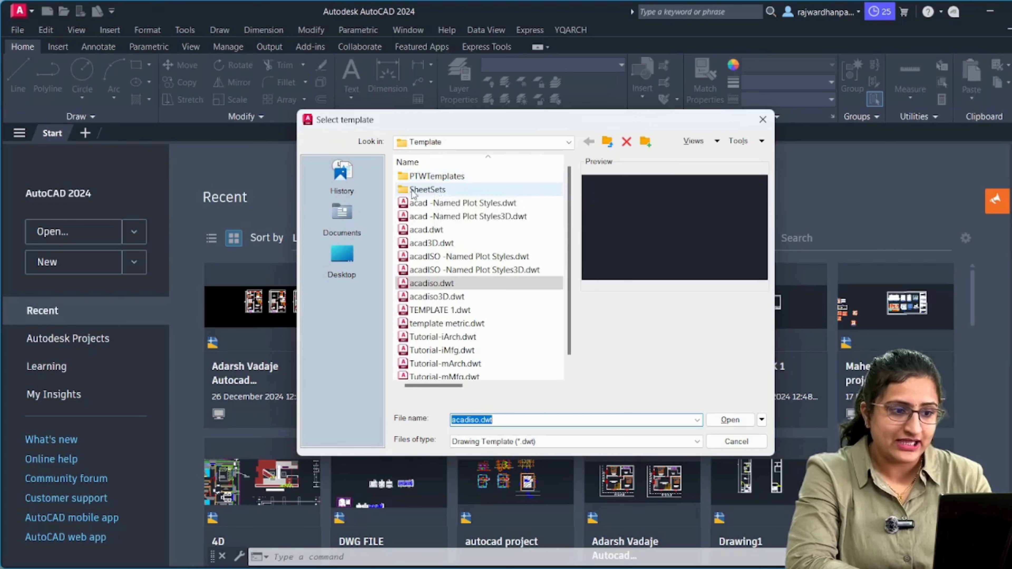
double_click(416, 190)
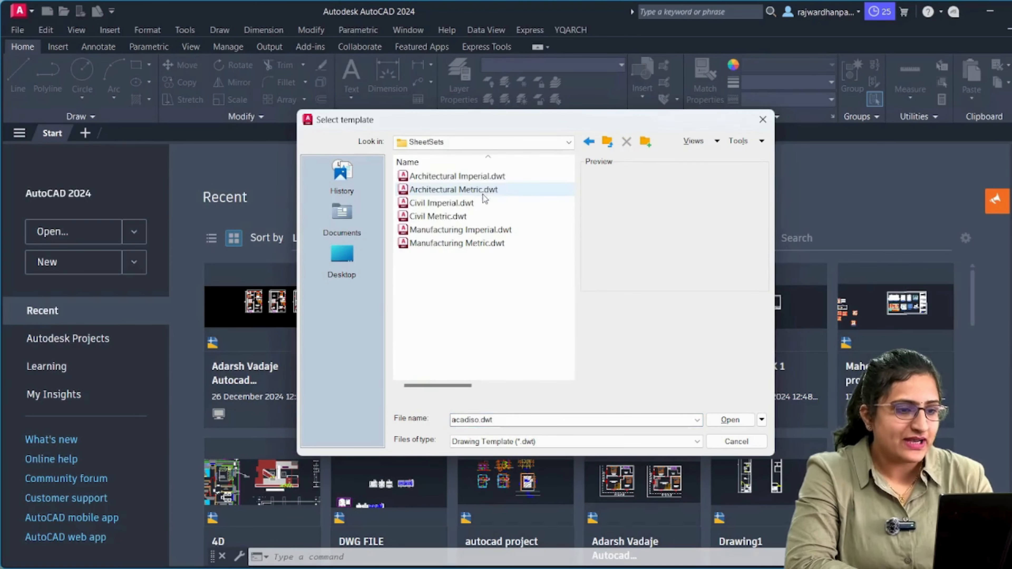
left_click(488, 177)
left_click(487, 190)
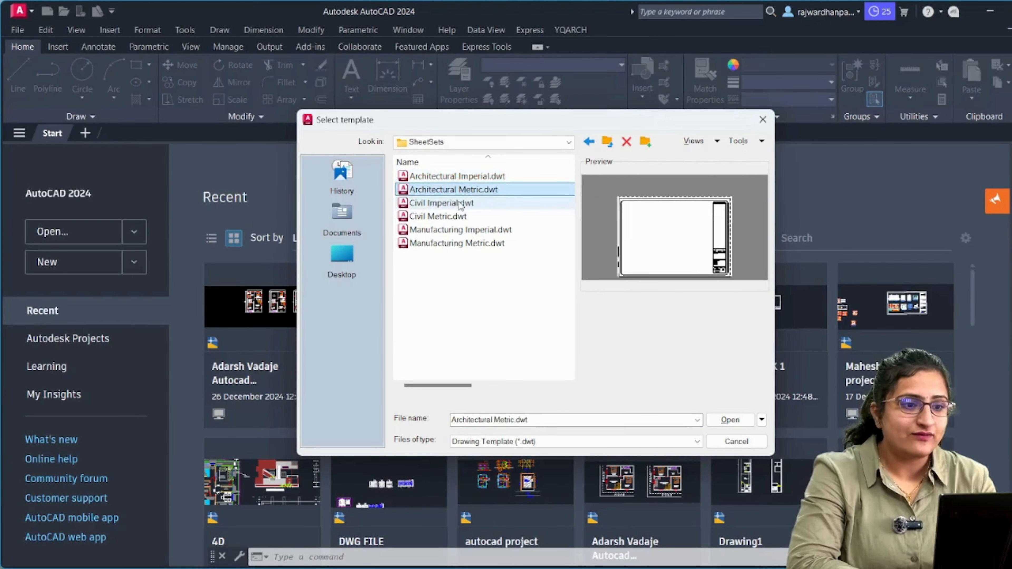
left_click(458, 202)
left_click(457, 216)
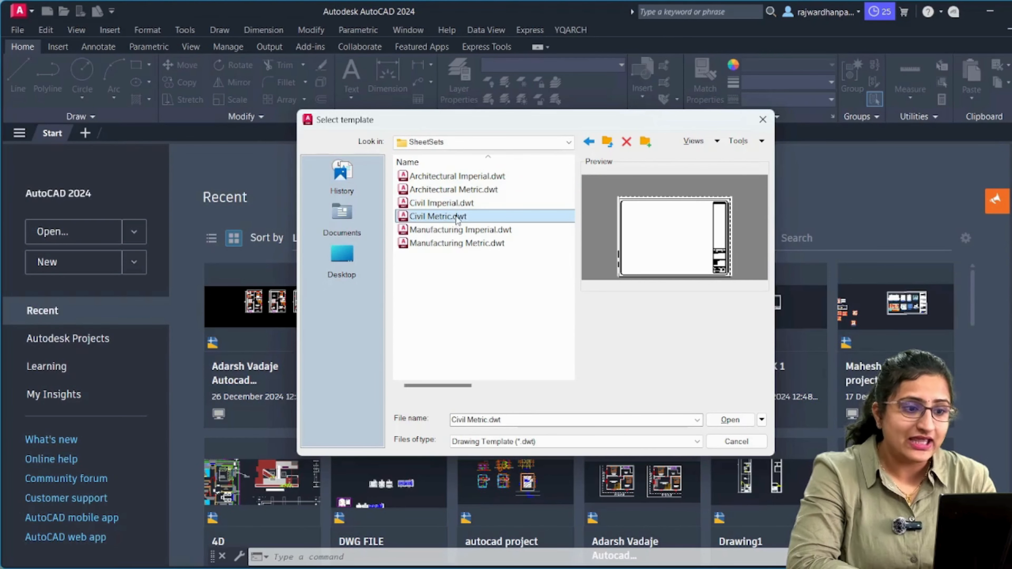
left_click(474, 230)
left_click(490, 244)
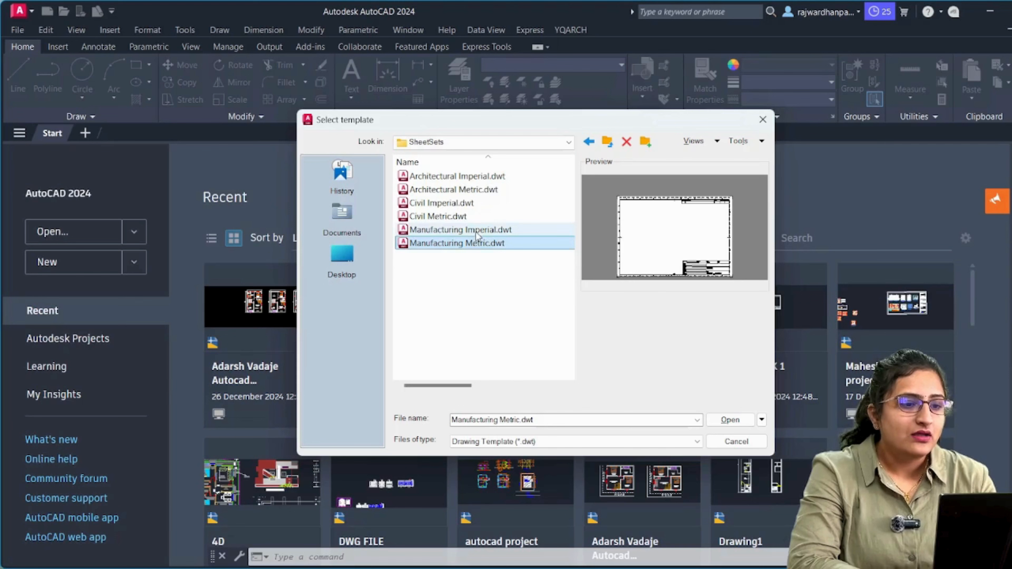
left_click(477, 231)
Create a drawing from the Civil Metric.dwt template.
left_click(454, 217)
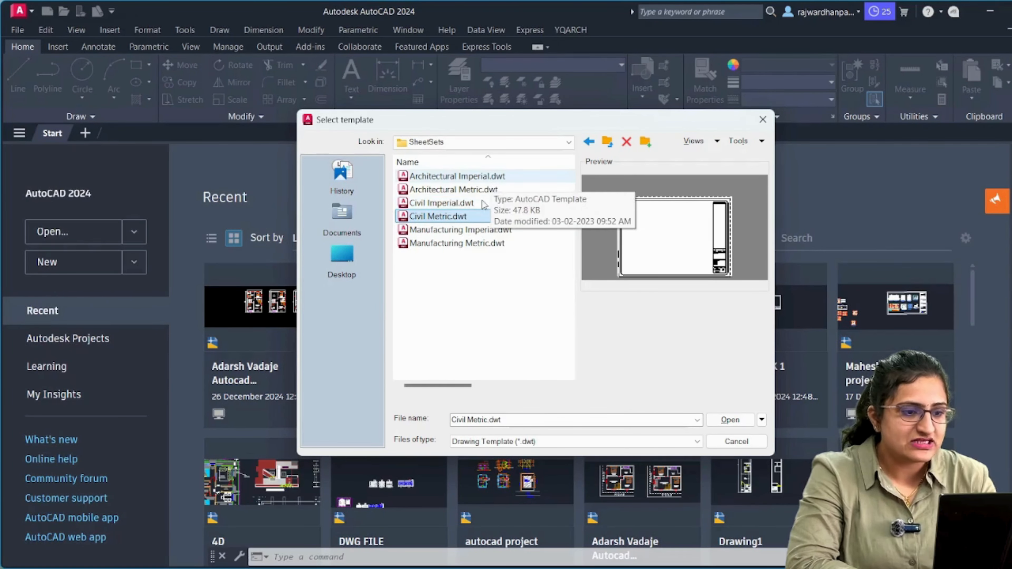
double_click(452, 215)
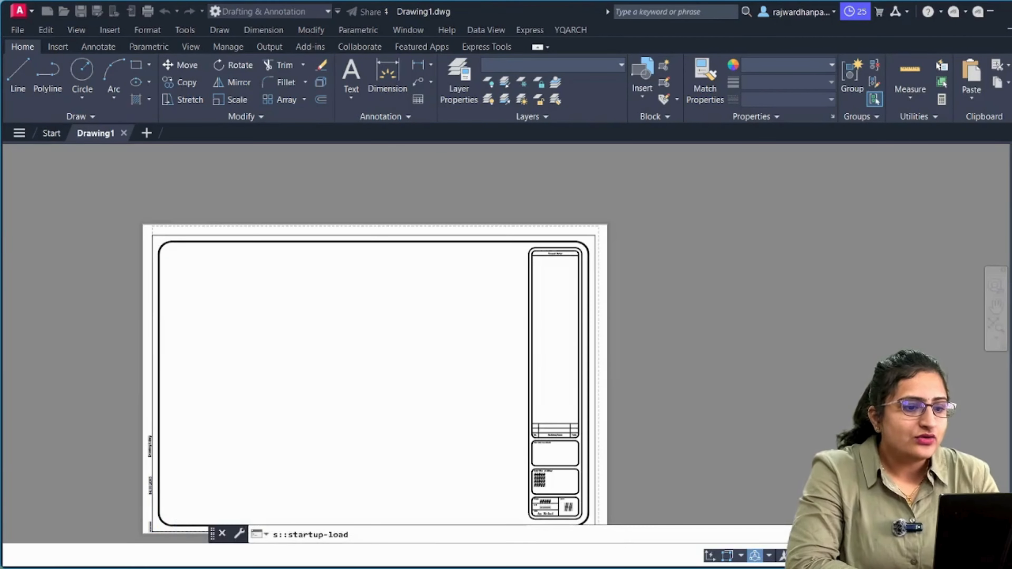
left_click(728, 282)
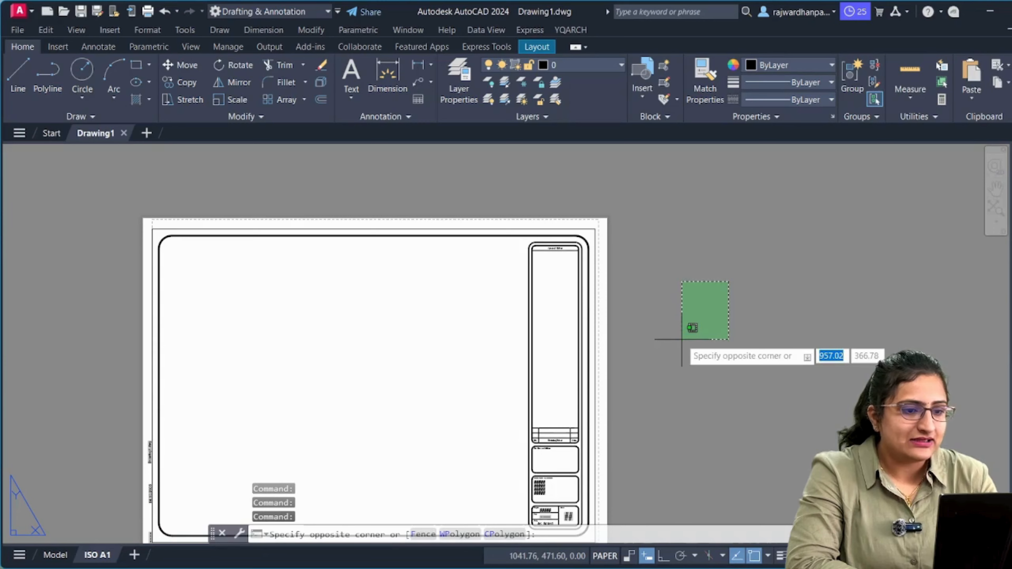
left_click(681, 340)
Examine the sheet's title block, including the general notes, project name and address, project, date, scale and sheet fields.
scroll(553, 258, "up", 5)
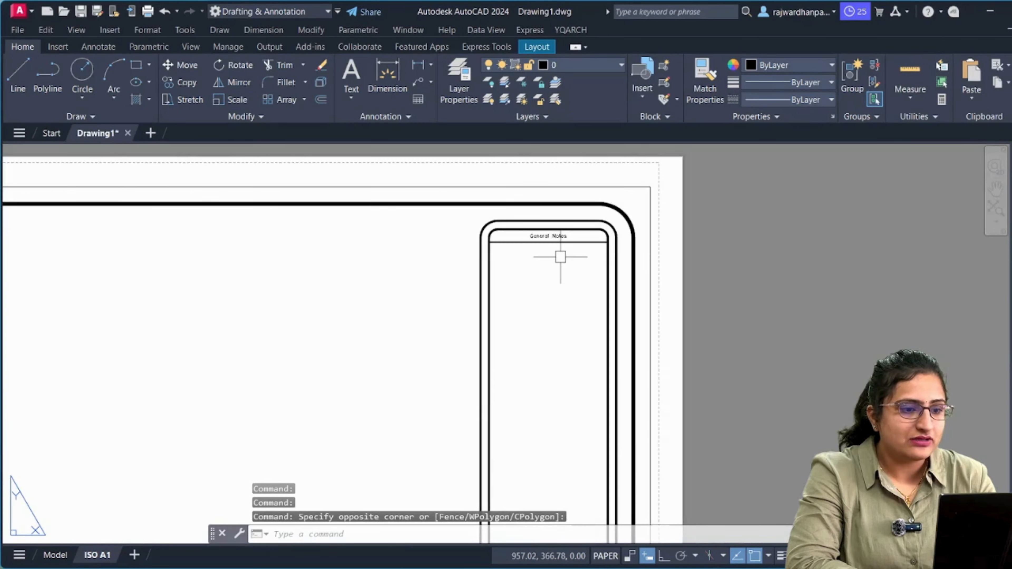
middle_click_drag(574, 319, 544, 154)
scroll(553, 259, "down", 4)
middle_click_drag(555, 387, 537, 276)
scroll(551, 342, "up", 4)
scroll(537, 276, "up", 4)
scroll(504, 255, "down", 4)
scroll(489, 346, "up", 4)
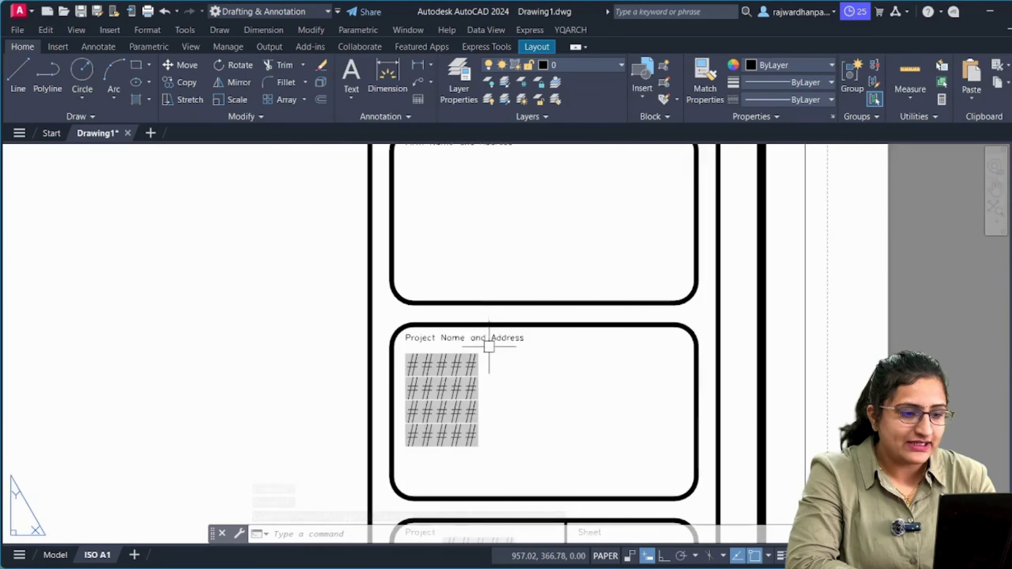
middle_click_drag(489, 346, 564, 159)
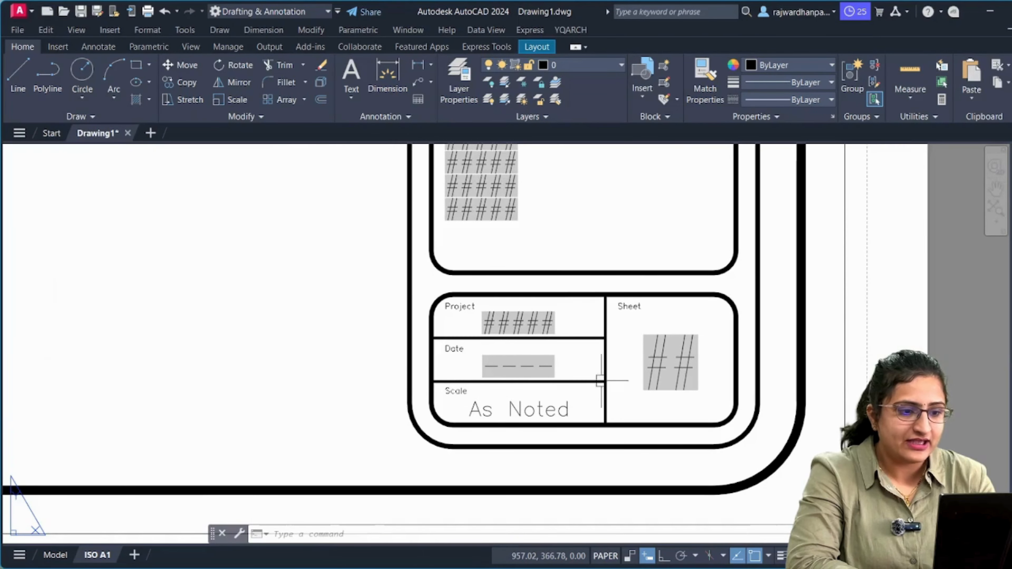
scroll(600, 381, "down", 4)
scroll(515, 327, "up", 2)
middle_click_drag(515, 328, 508, 357)
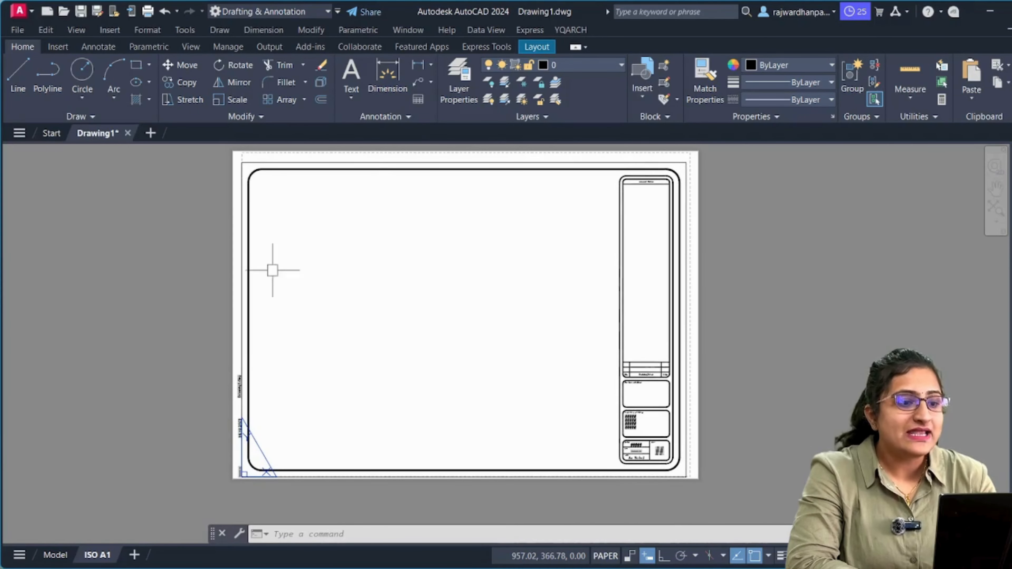
Start a second drawing from the same template and close both drawings without saving.
left_click(150, 134)
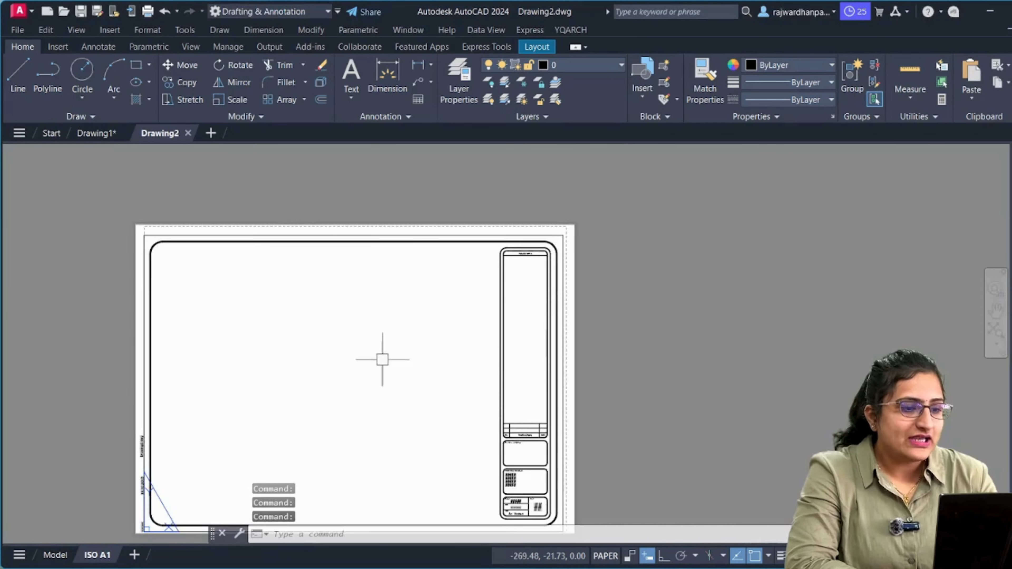
left_click(187, 134)
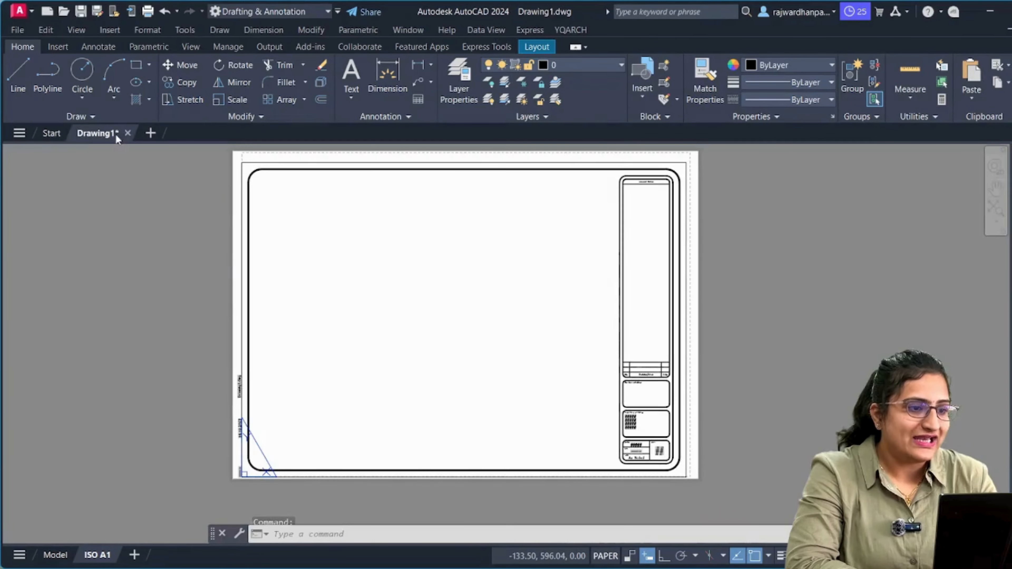
left_click(127, 133)
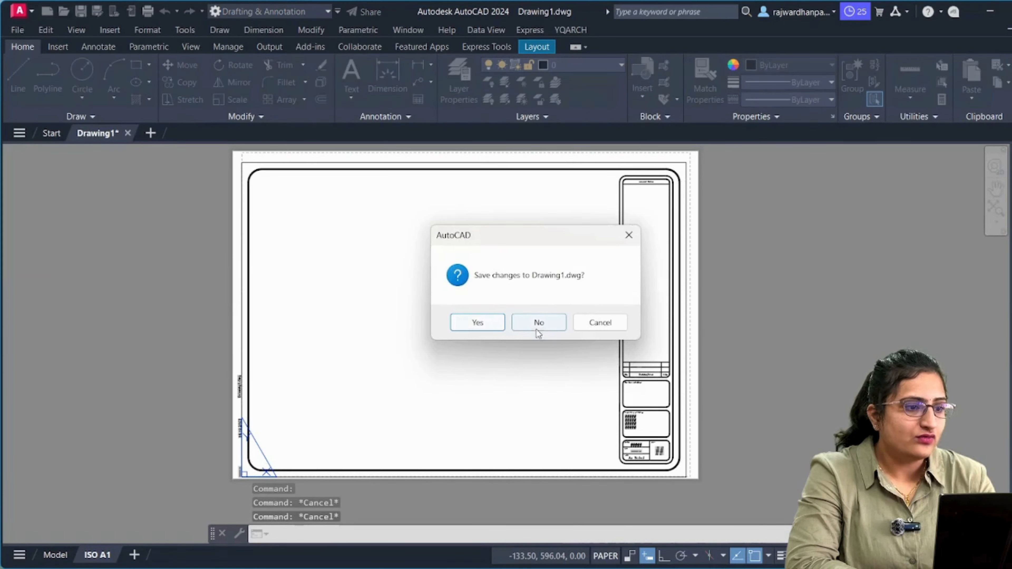
left_click(537, 321)
Create a new blank drawing from the acadiso.dwt template.
left_click(18, 11)
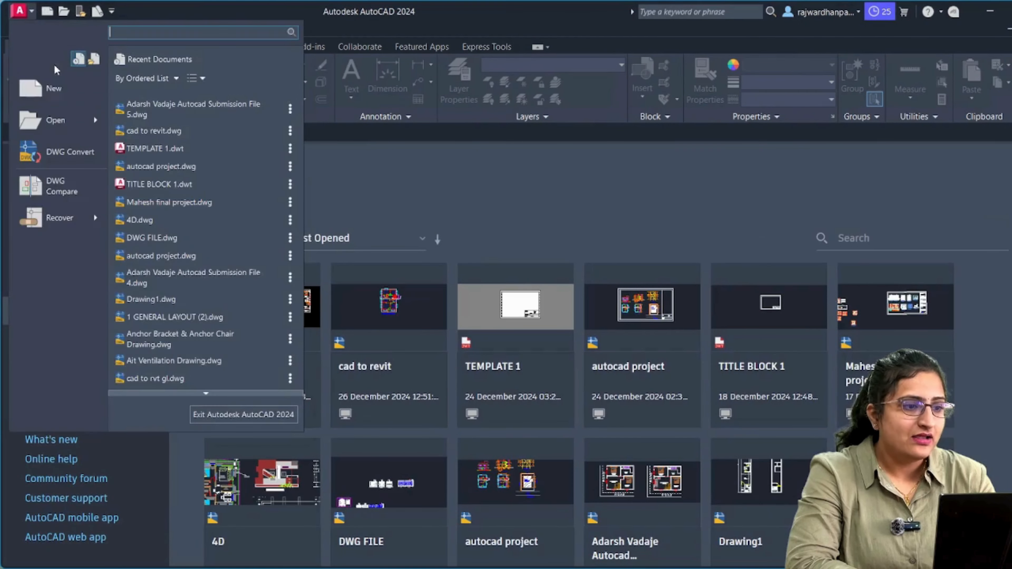
left_click(19, 11)
key("ctrl+n")
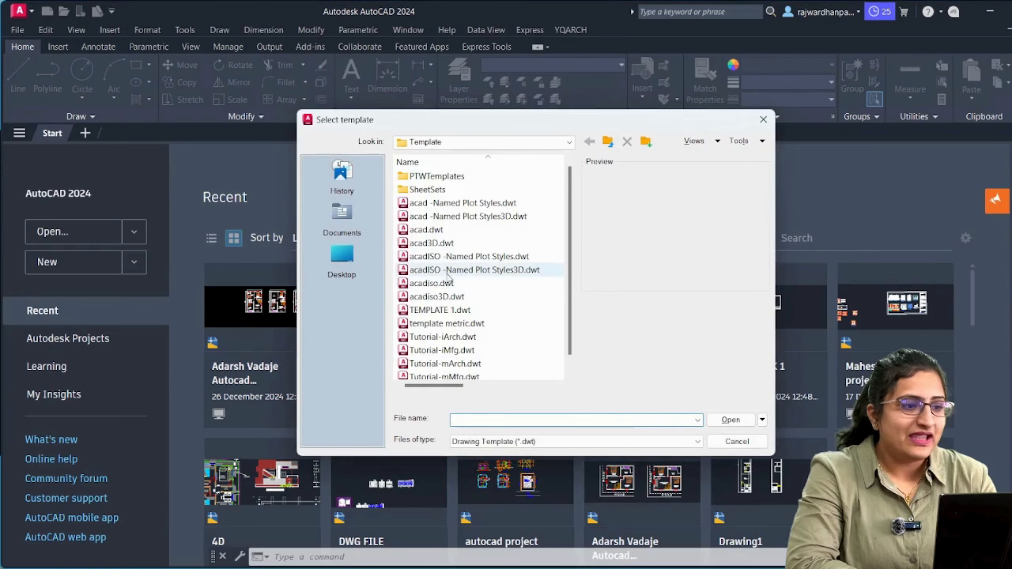
left_click(474, 283)
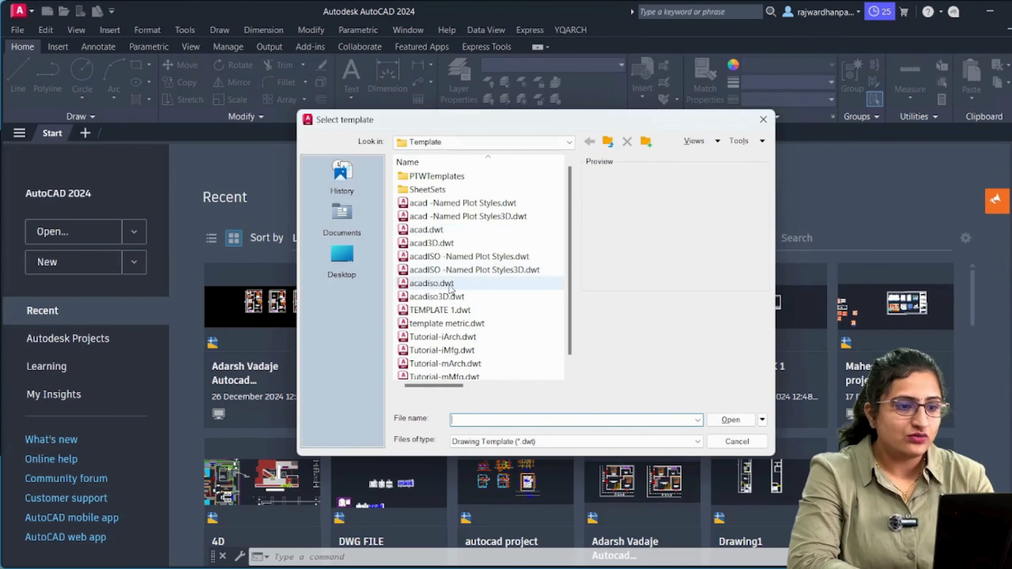
left_click(732, 420)
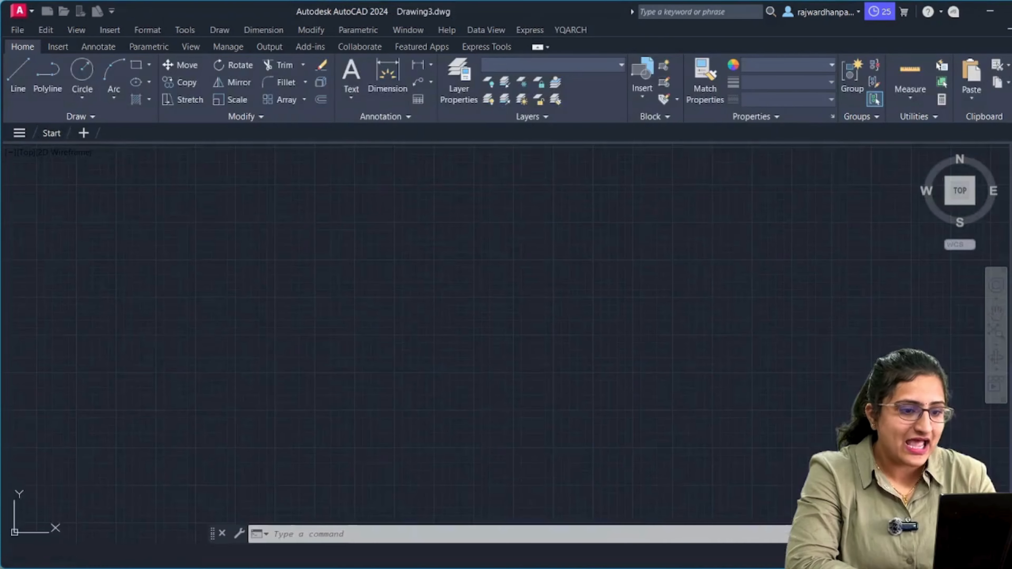
left_click(628, 220)
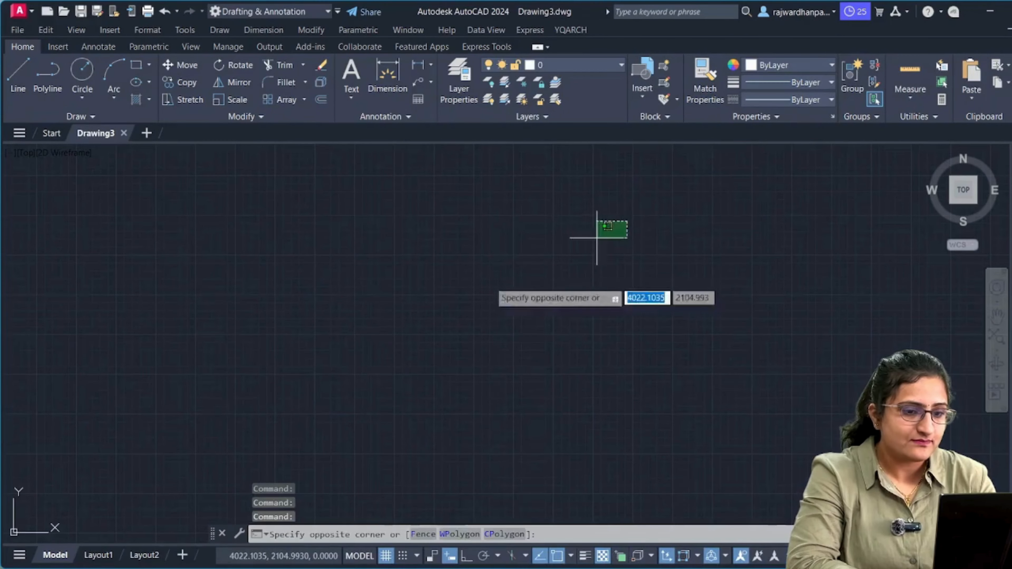
left_click(155, 411)
Switch to Layout1 and delete the default viewport from the sheet.
left_click(98, 555)
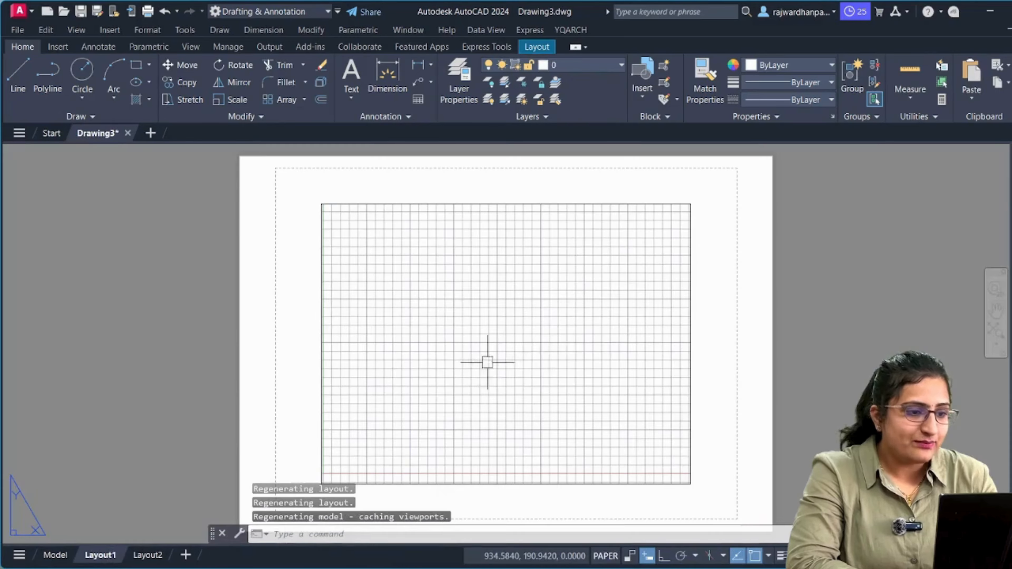
scroll(448, 280, "down", 2)
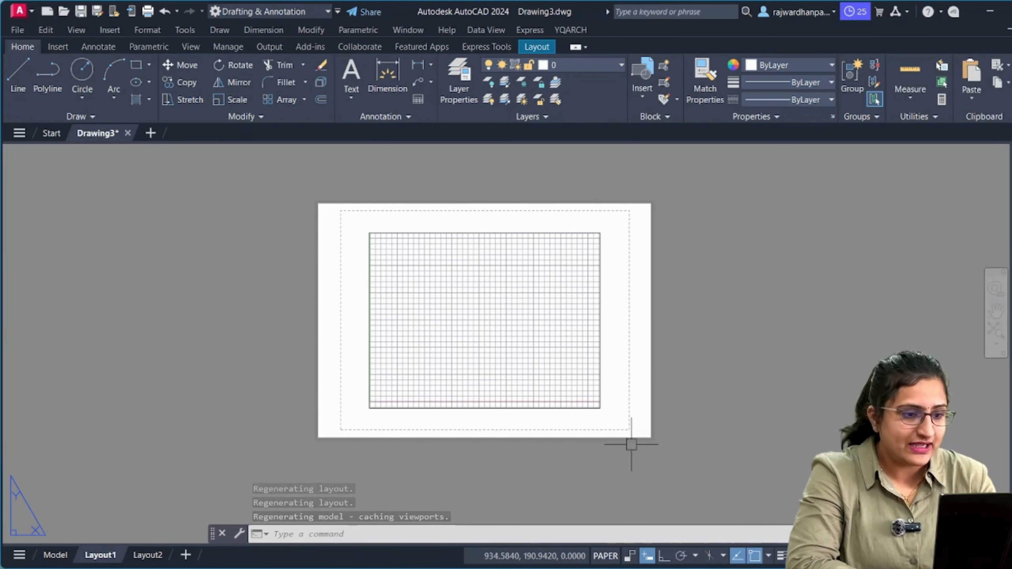
left_click(652, 250)
left_click(577, 322)
key("Delete")
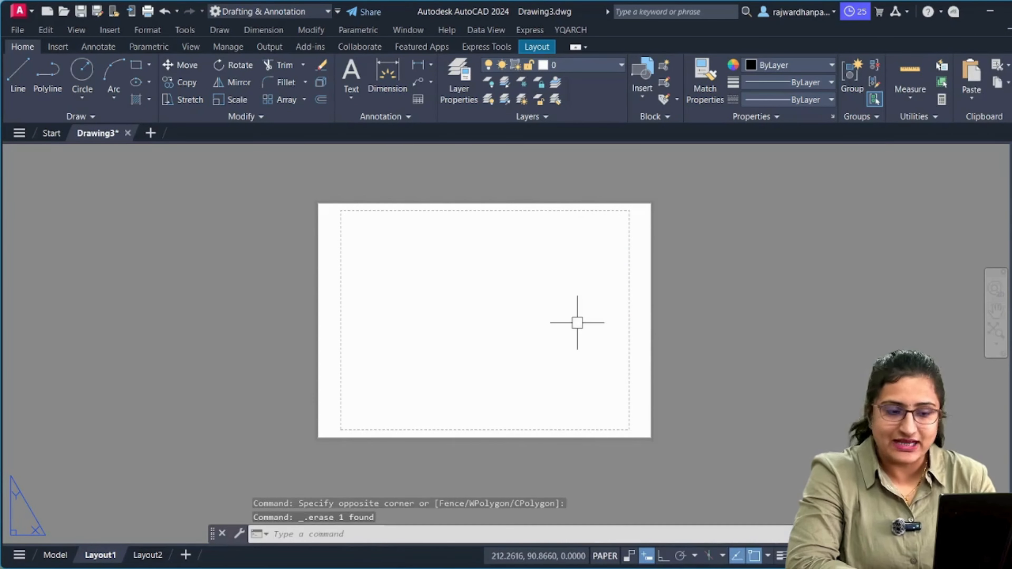
left_click(577, 323)
left_click(538, 328)
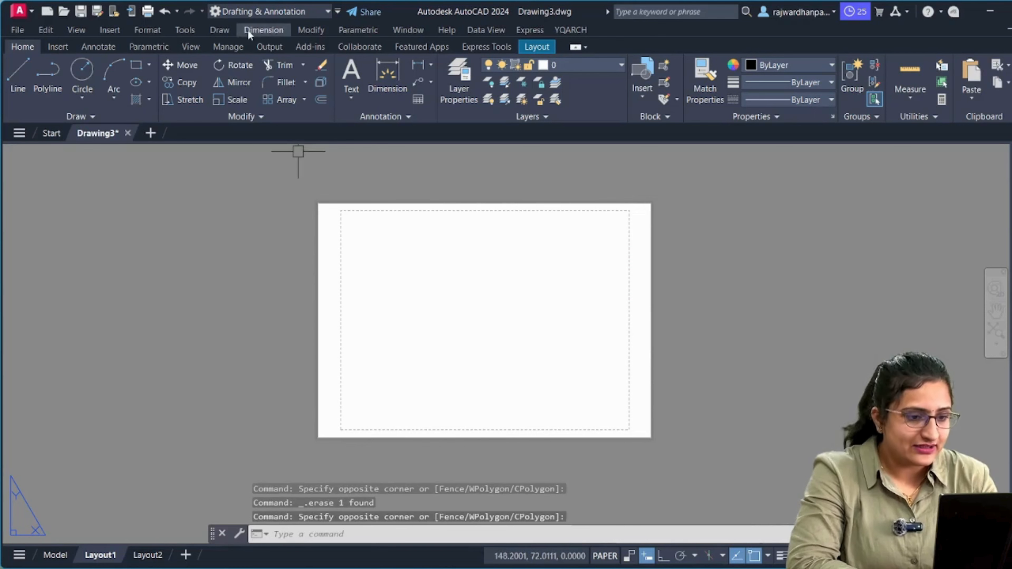
Create a new page setup for Layout1 based on the existing layout settings, keeping the default name.
left_click(271, 47)
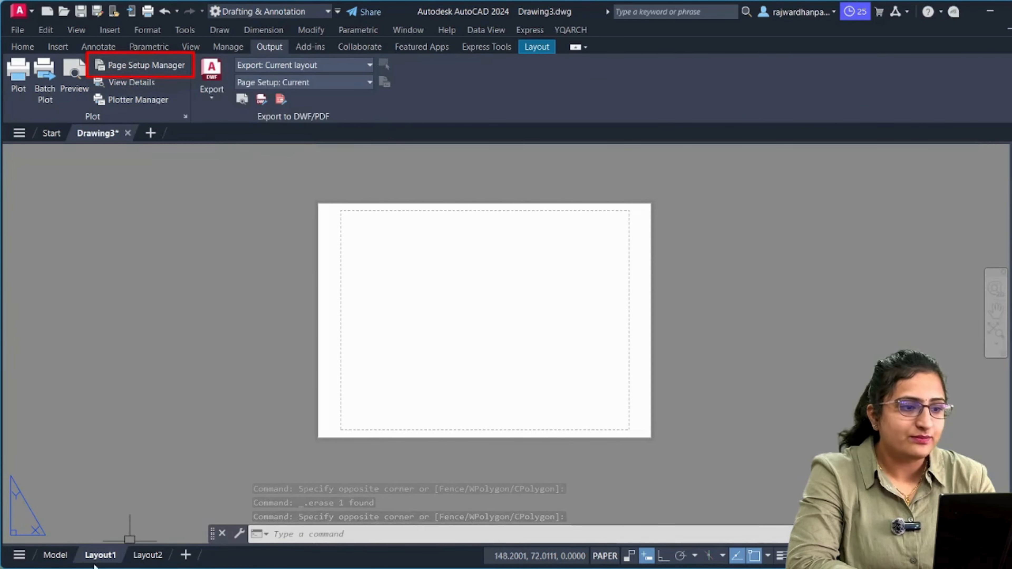
right_click(103, 556)
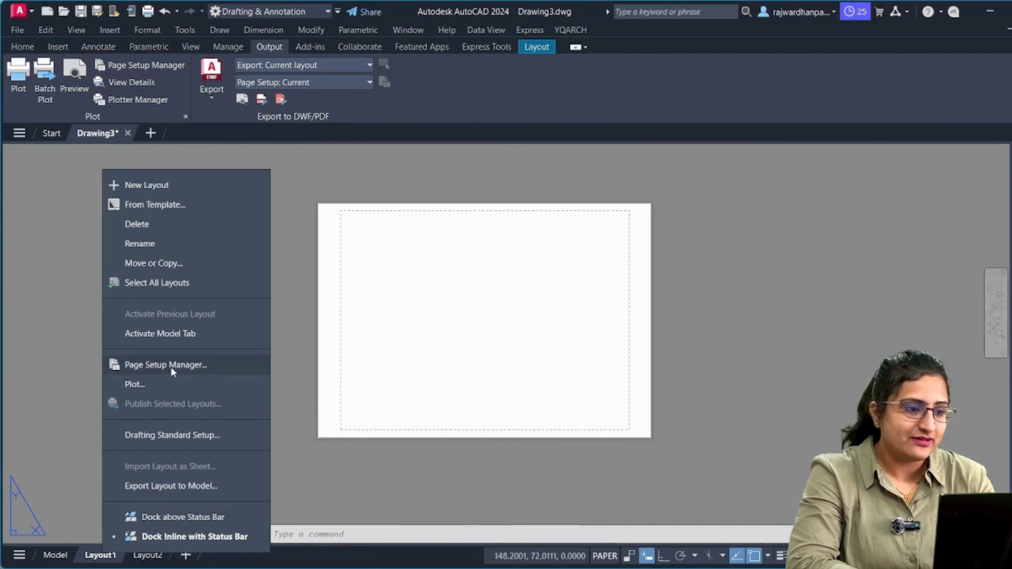
left_click(214, 366)
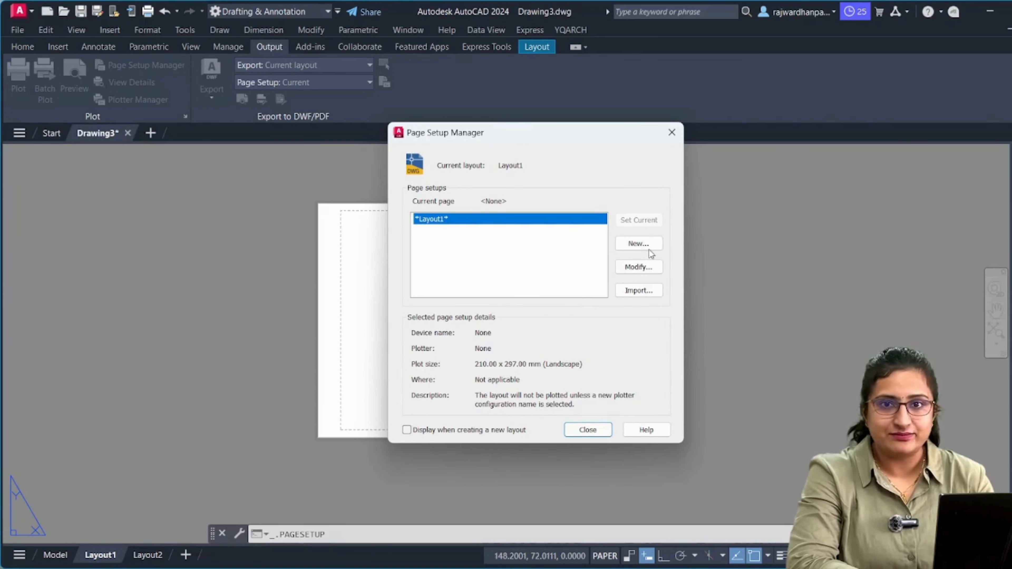
left_click(654, 247)
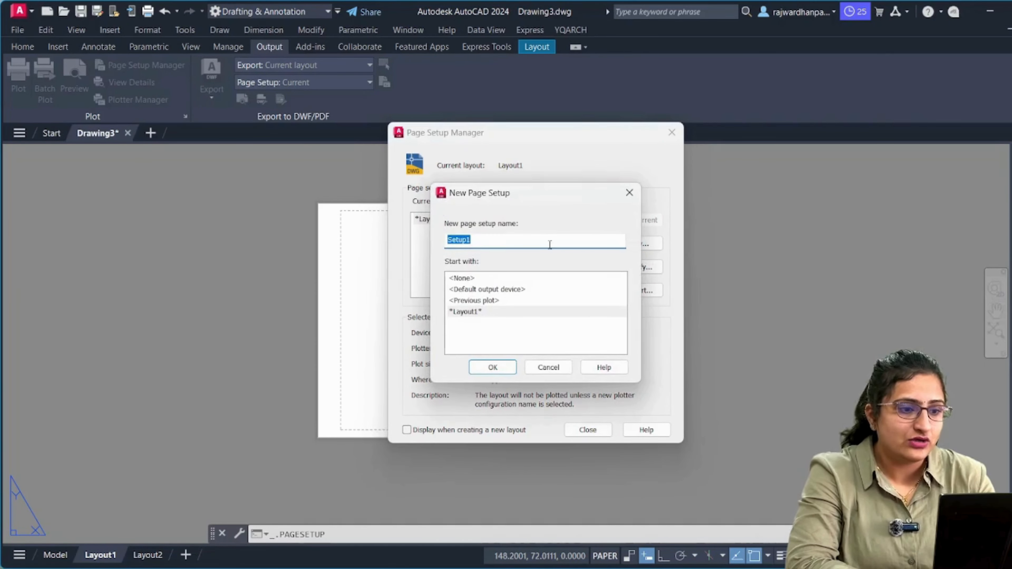
left_click(494, 366)
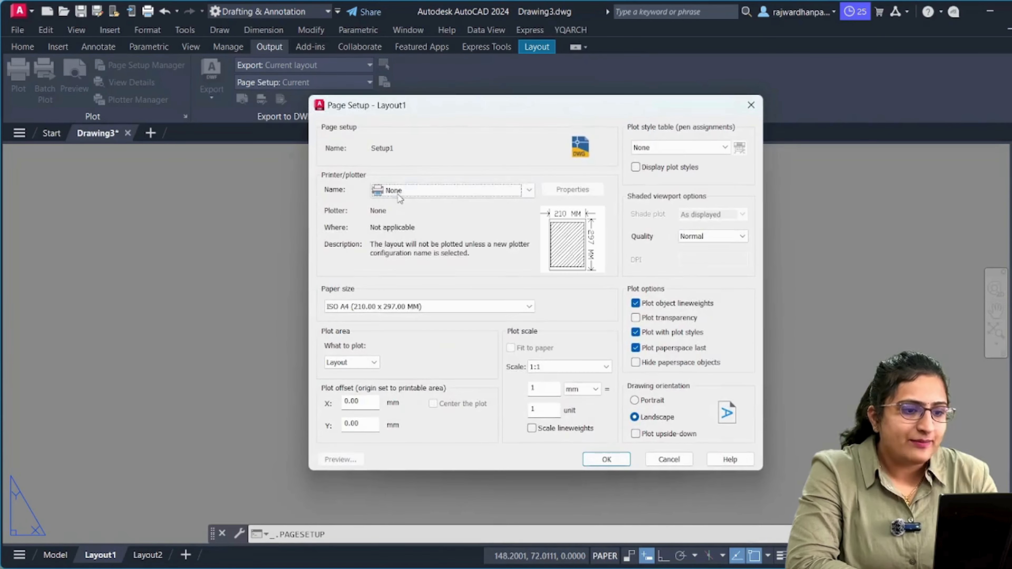
Set the page setup's plotter to DWG To PDF.pc3 and the paper size to ISO expand A3 (420.00 x 297.00 MM).
left_click(399, 193)
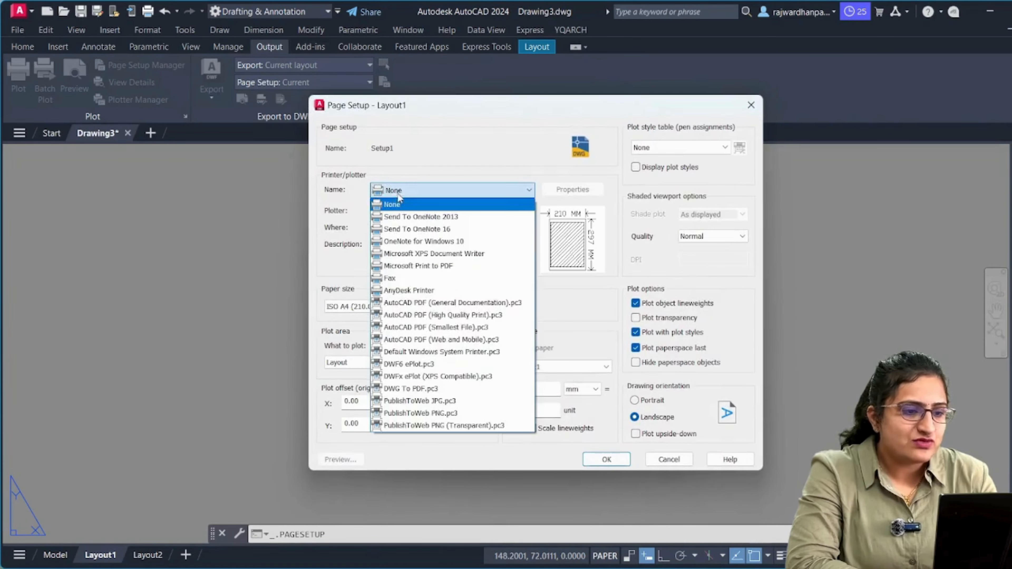
left_click(469, 390)
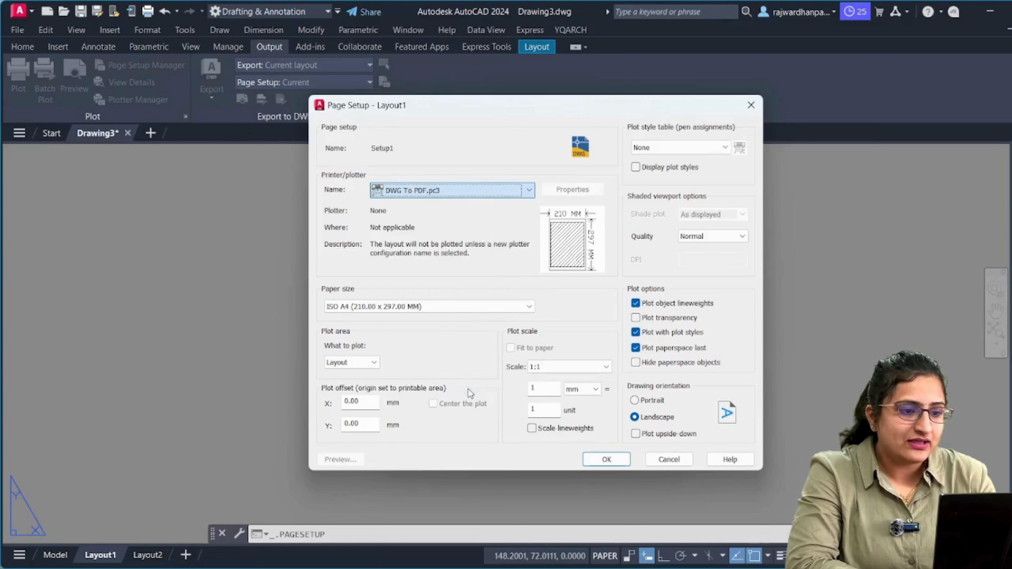
left_click(438, 306)
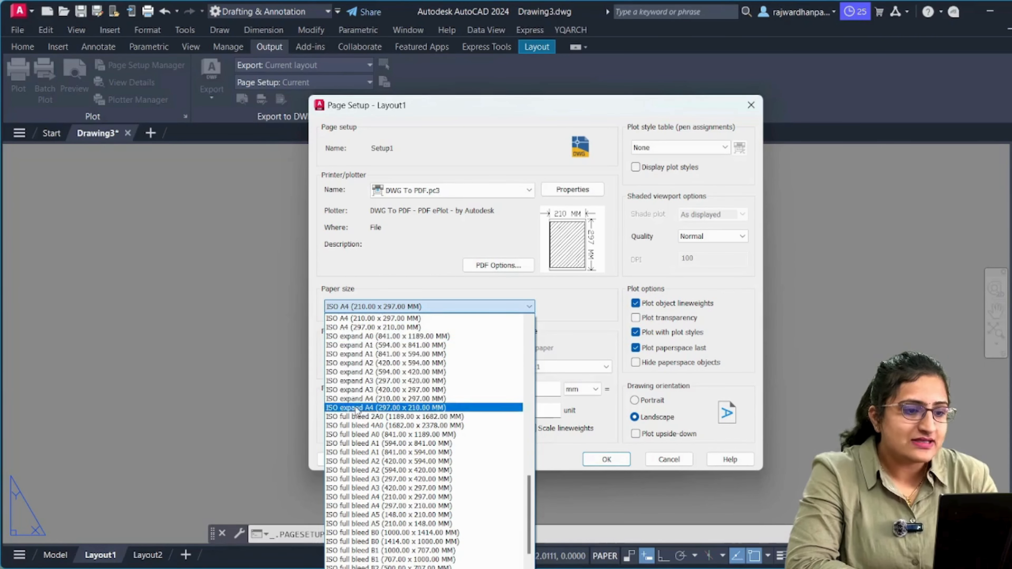
left_click(428, 393)
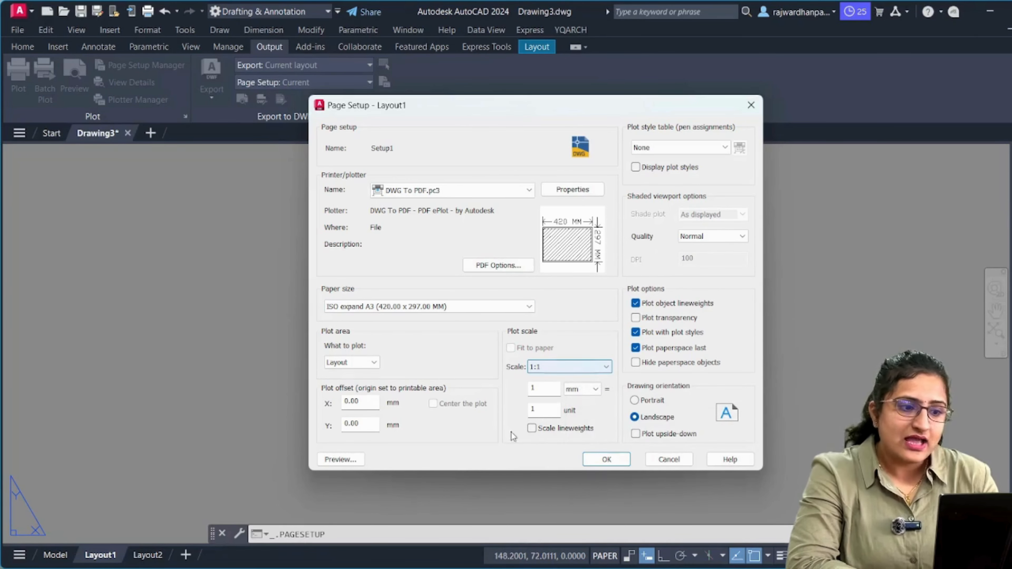
Assign the monochrome.ctb plot style table to the A3 page setup and make Setup1 current for Layout1.
left_click(643, 154)
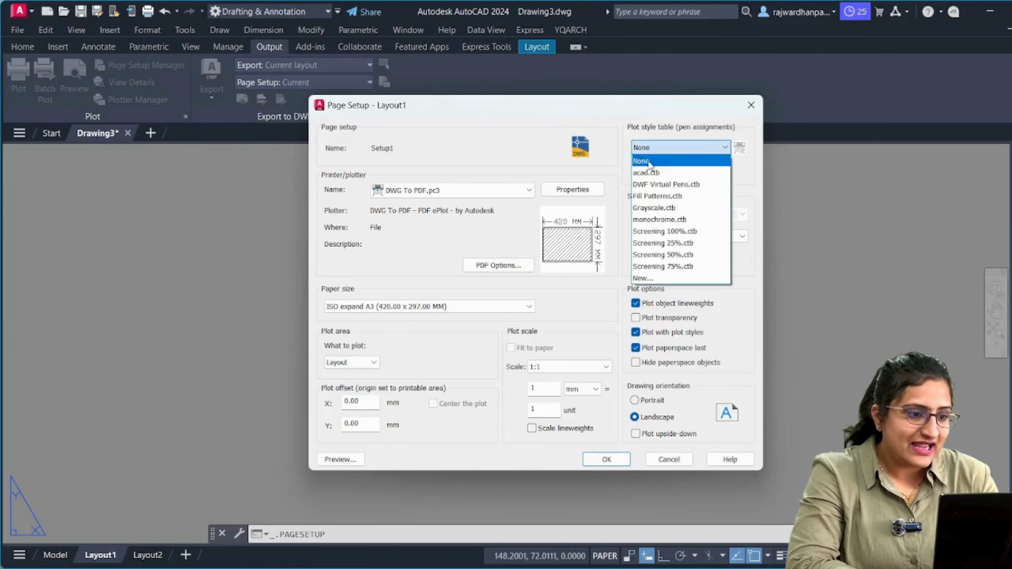
left_click(654, 220)
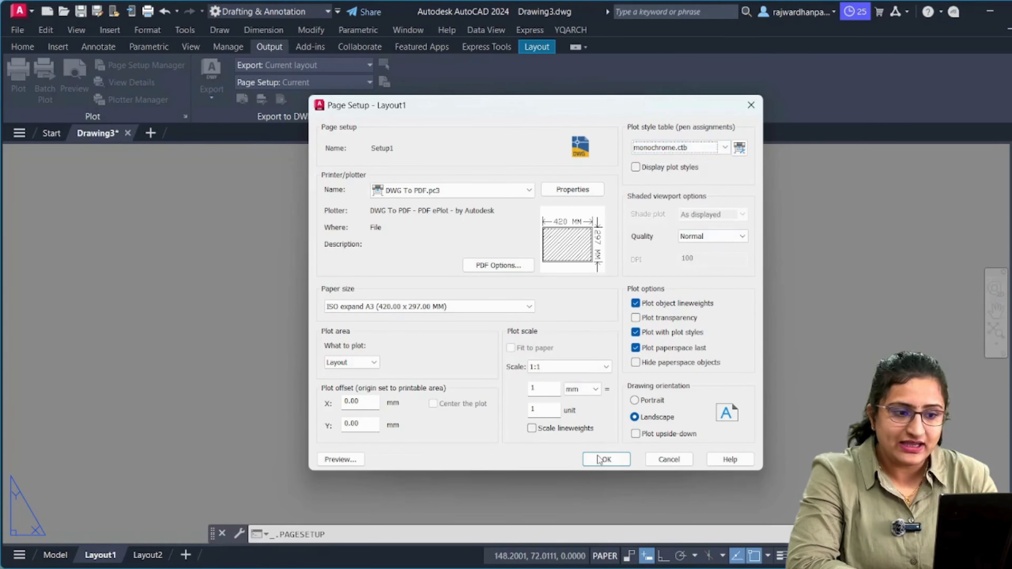
left_click(606, 459)
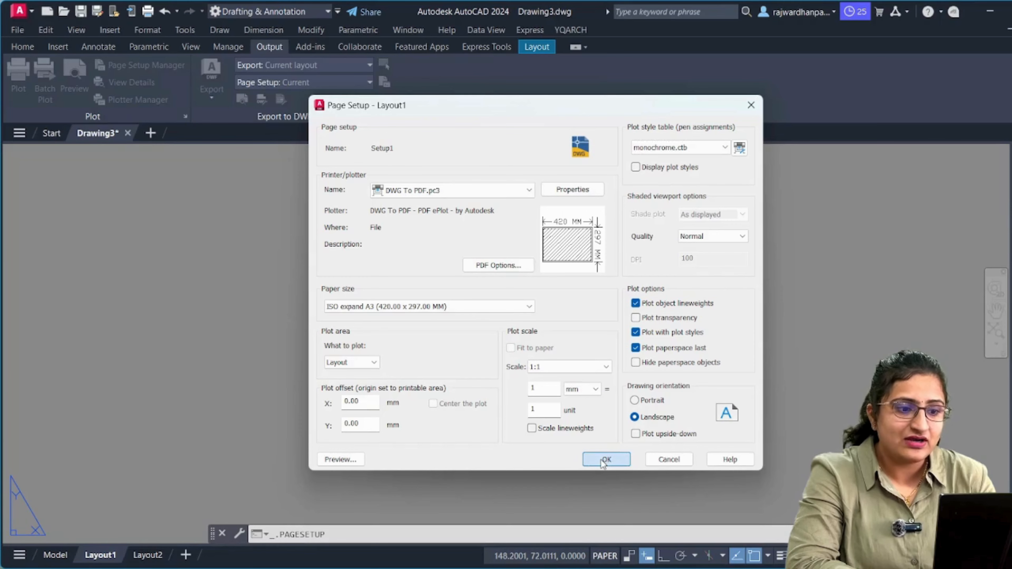
left_click(651, 220)
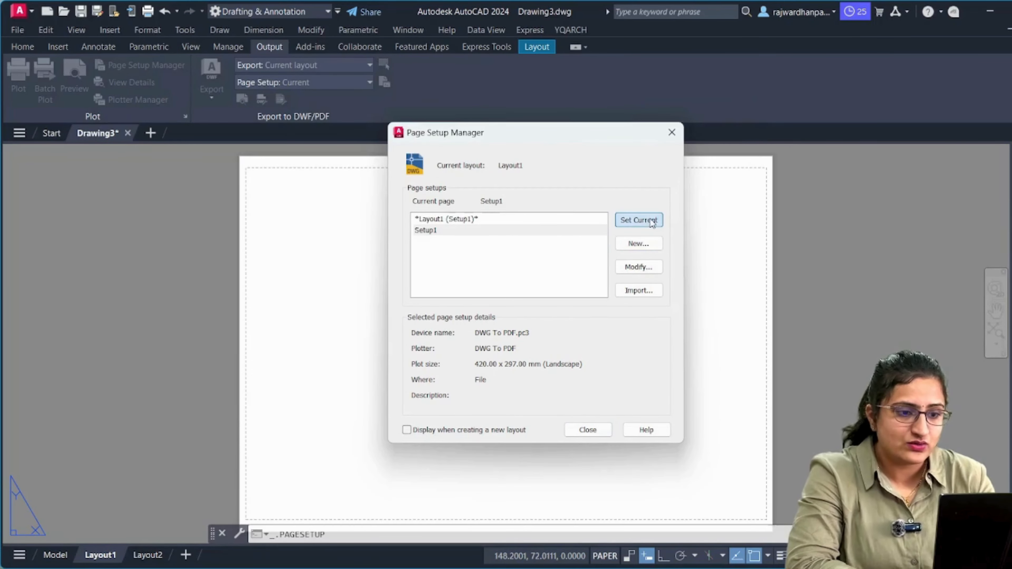
left_click(587, 429)
left_click(367, 466)
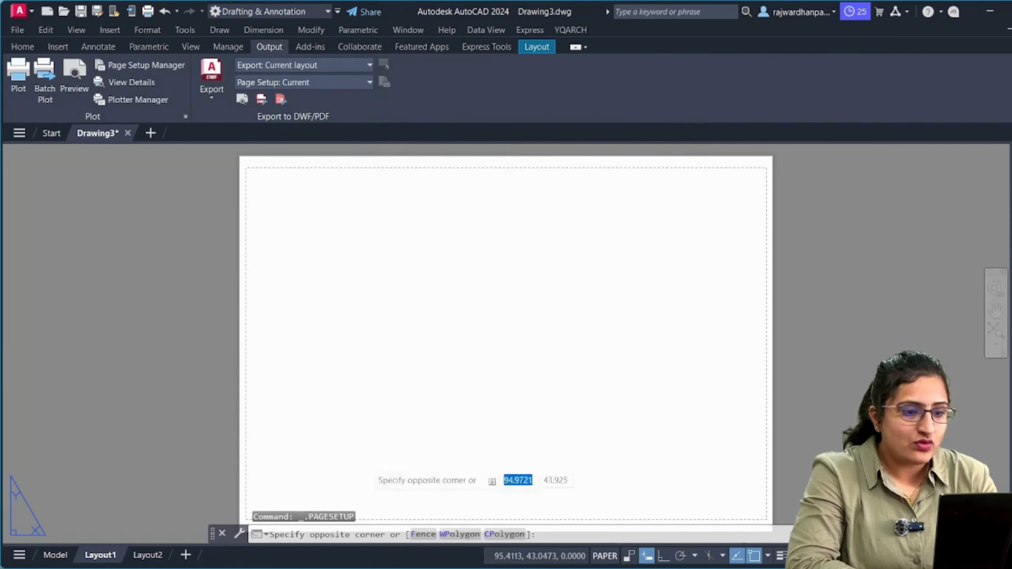
left_click(252, 197)
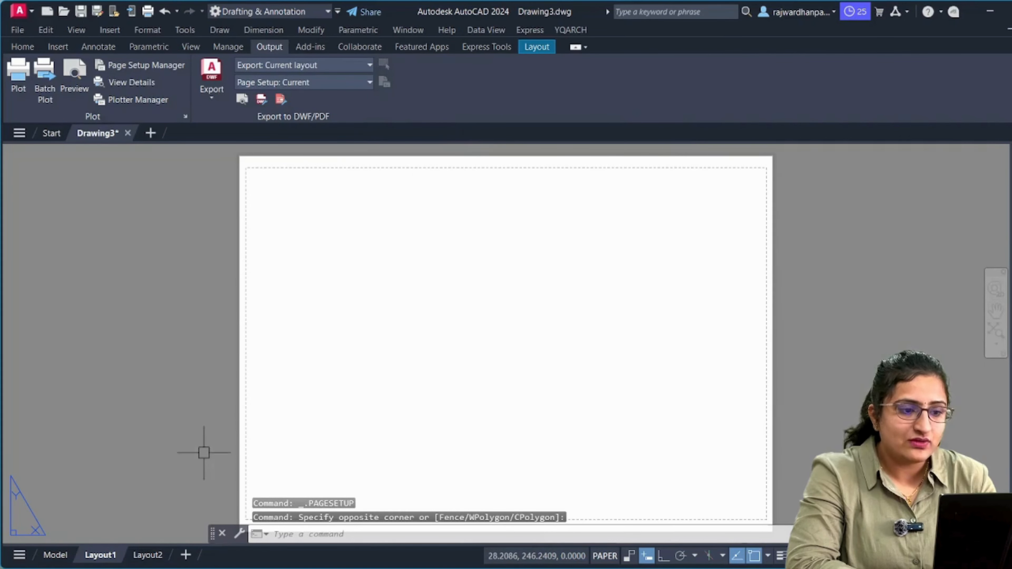
Rename Layout1 as LayoutA3.
right_click(113, 555)
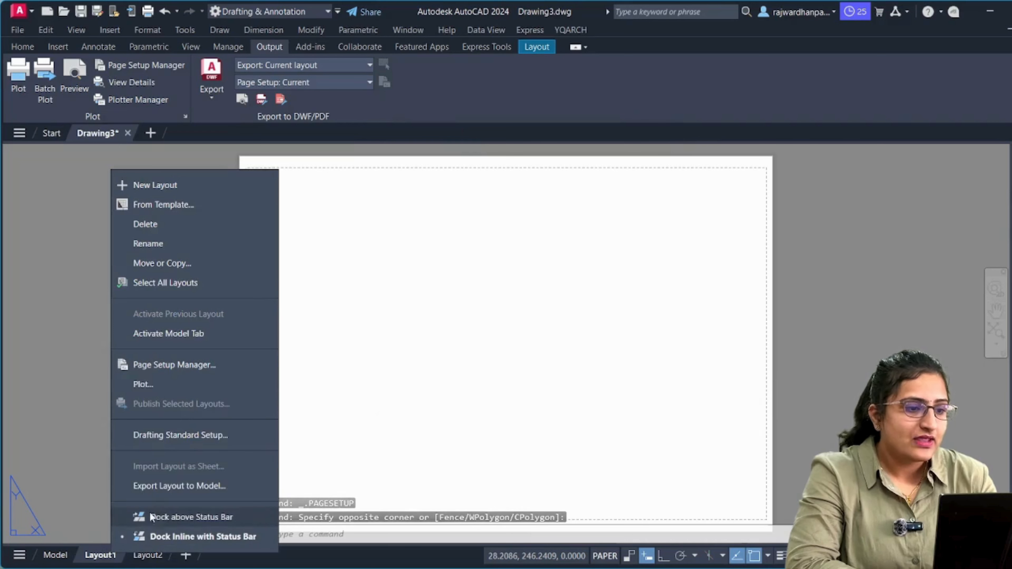
left_click(150, 242)
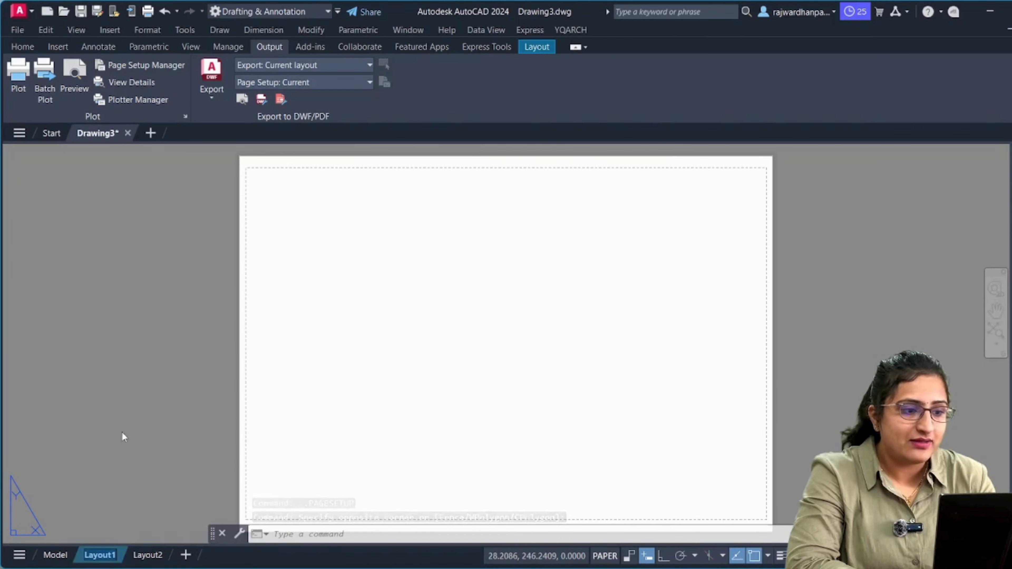
left_click(121, 556)
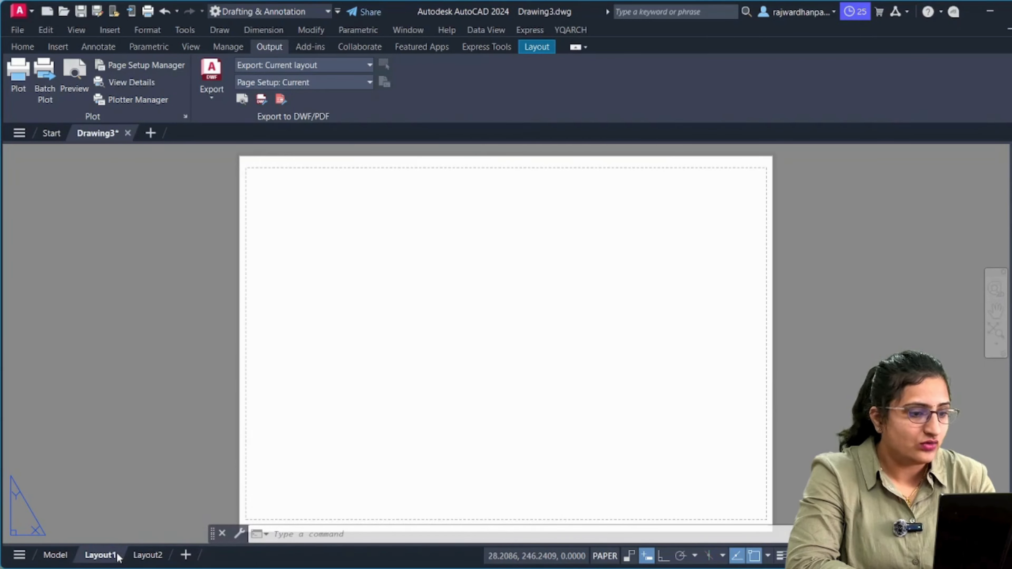
double_click(109, 559)
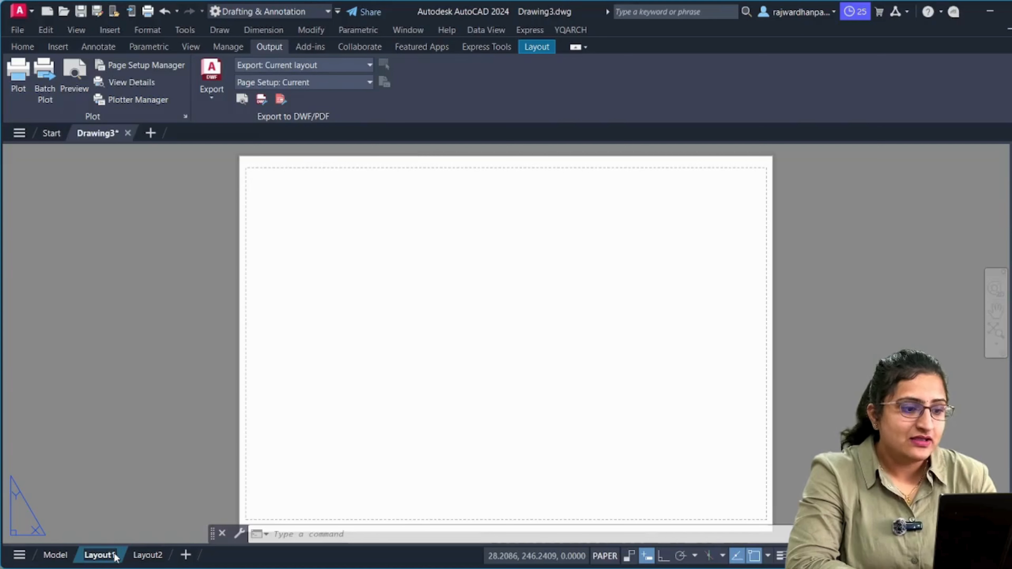
key("BackSpace")
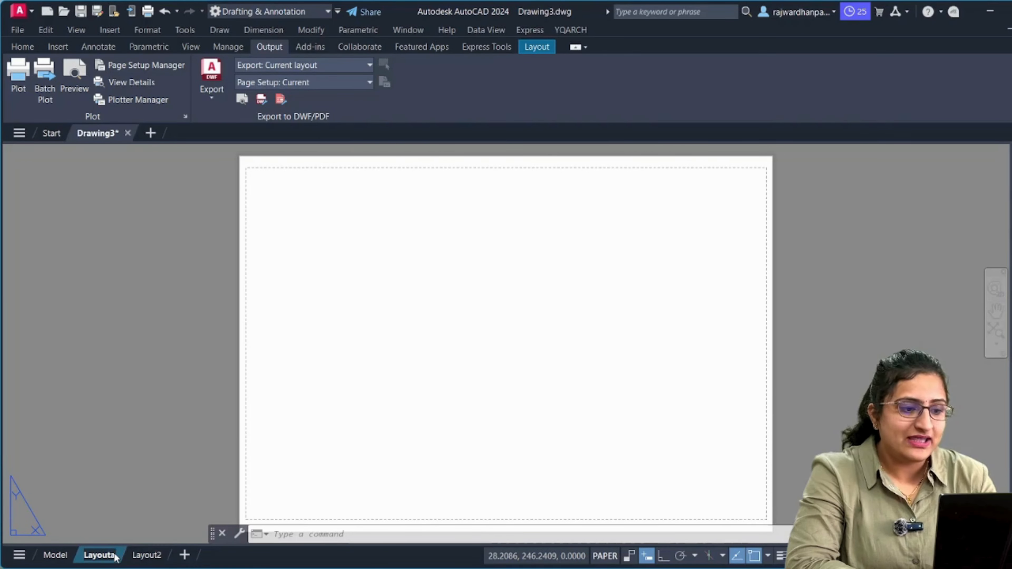
type("A3")
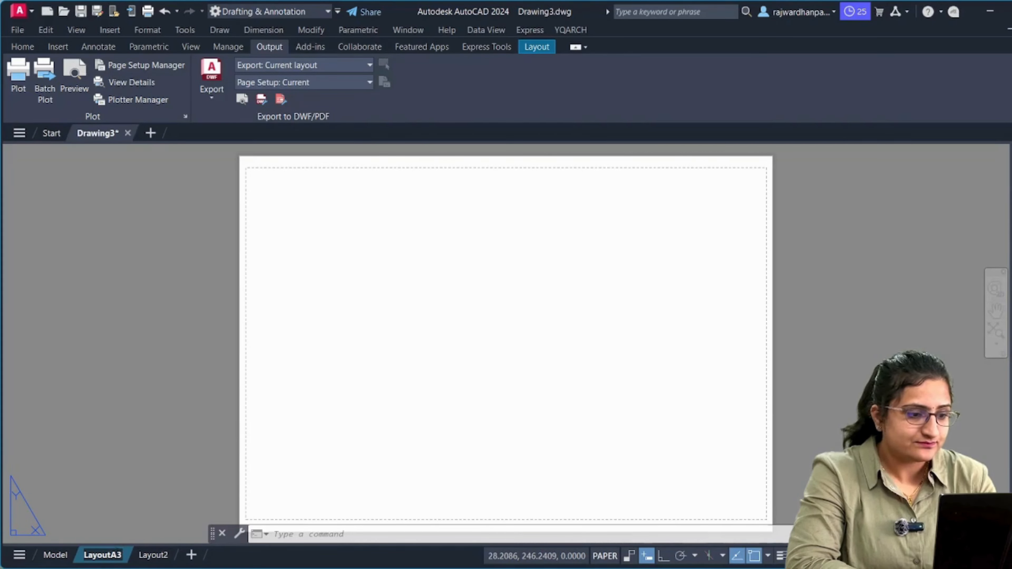
left_click(161, 545)
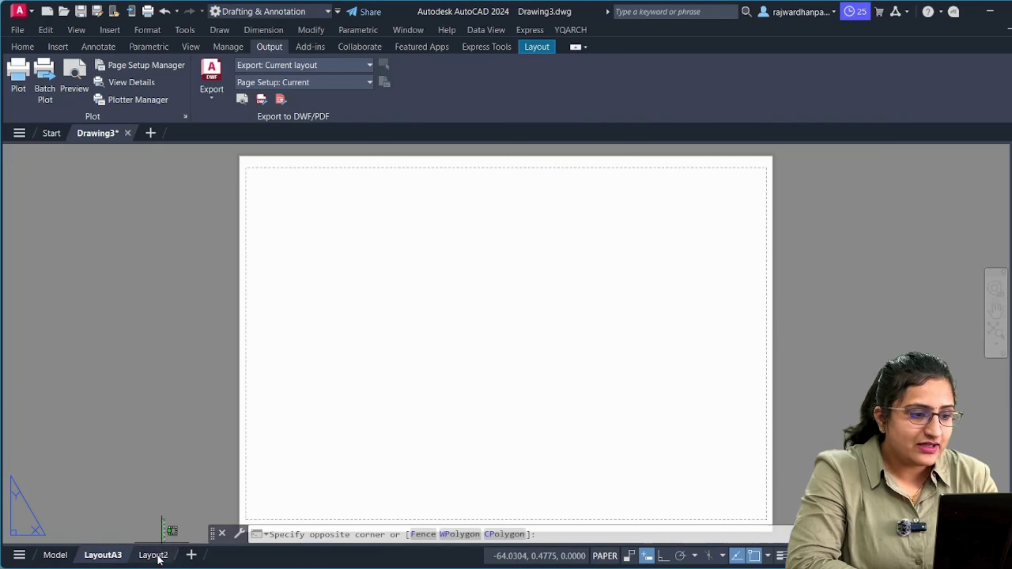
mouse_move(164, 557)
left_click(176, 410)
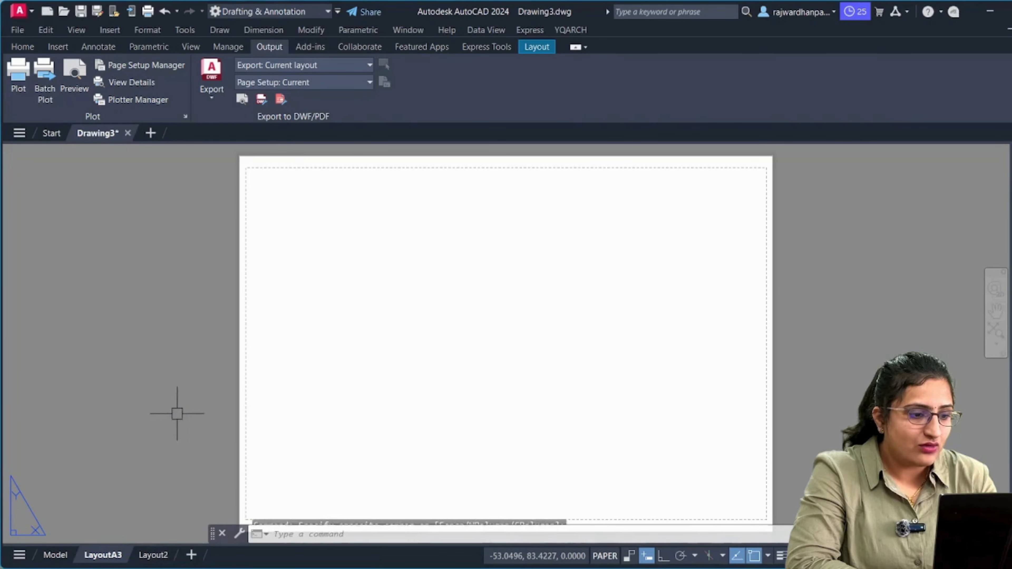
Switch to Layout2 and delete the default viewport from its sheet.
left_click(157, 555)
left_click(517, 333)
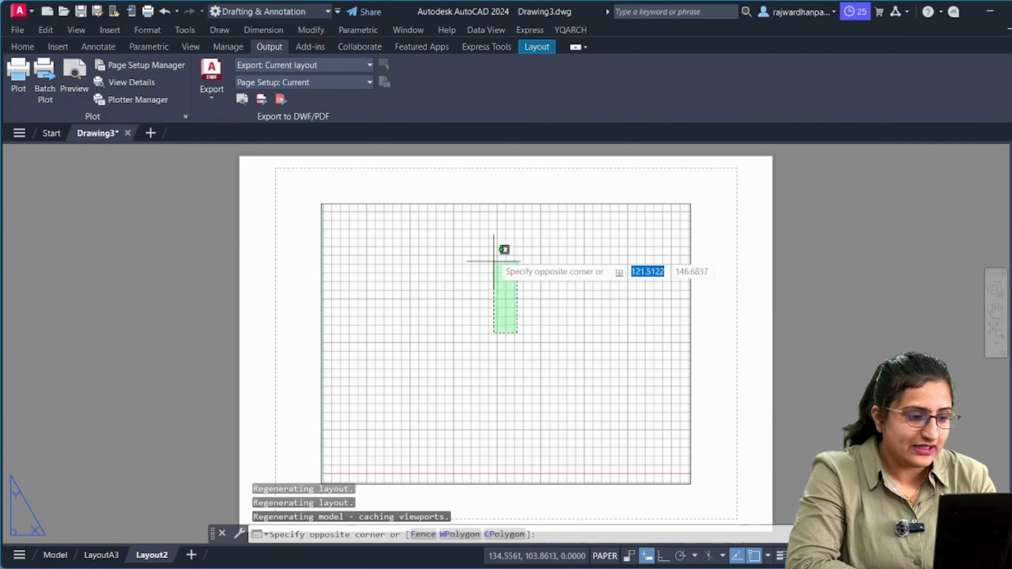
left_click(493, 251)
left_click(483, 200)
left_click(445, 221)
key("Delete")
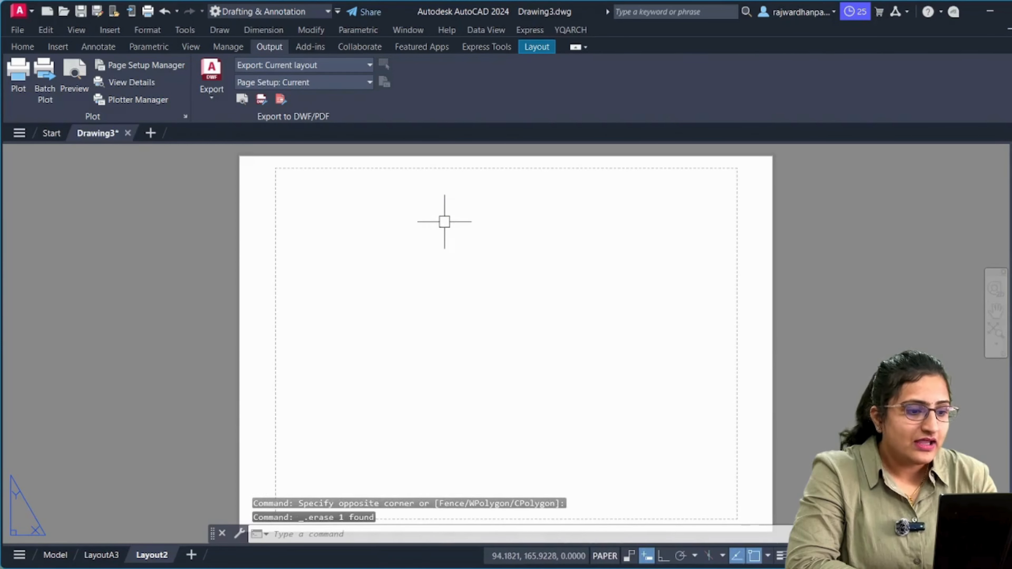
scroll(443, 226, "down", 2)
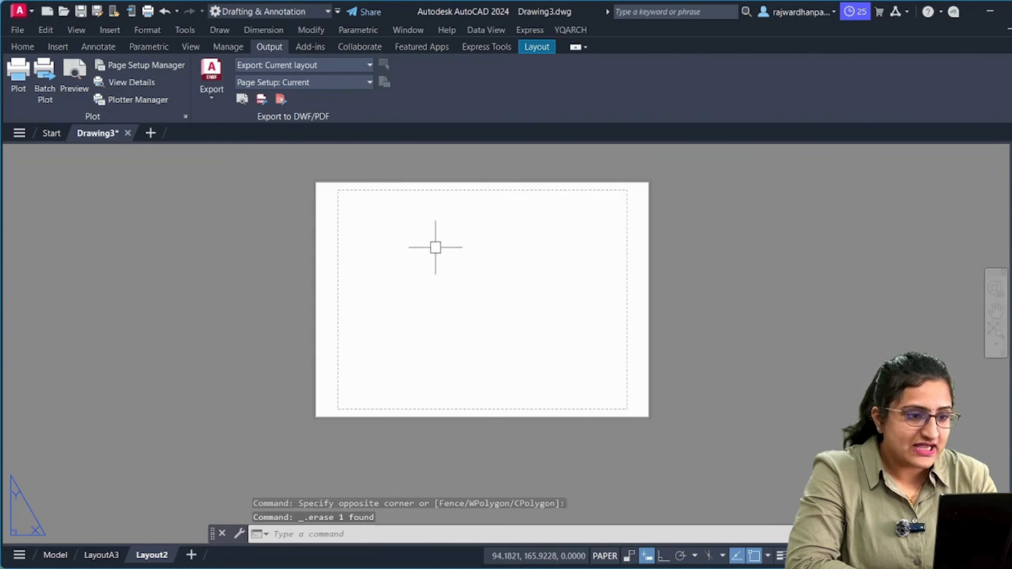
left_click(474, 269)
left_click(446, 255)
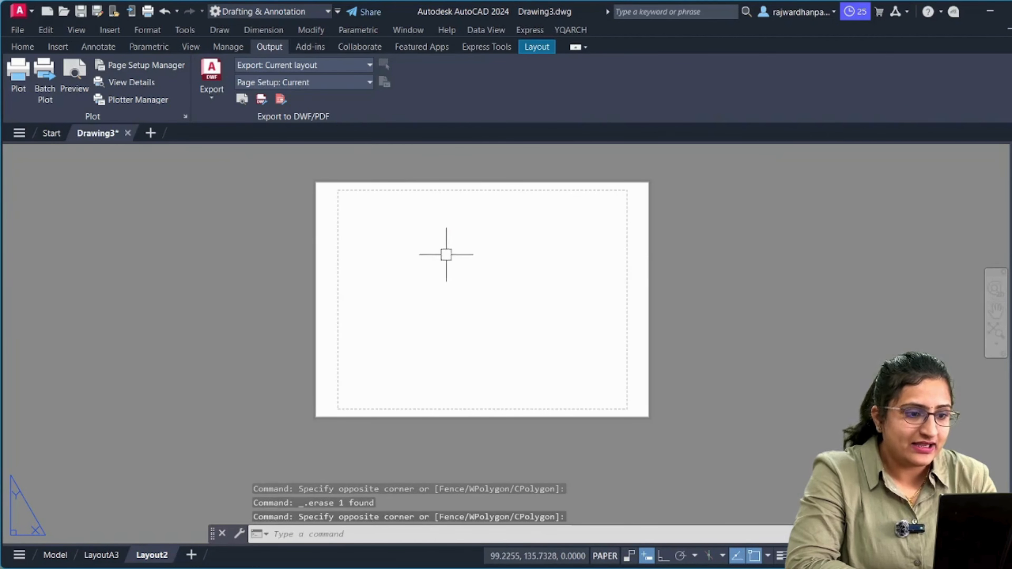
Create a new page setup for Layout2 starting from its existing settings, keeping the default name Setup2.
left_click(146, 65)
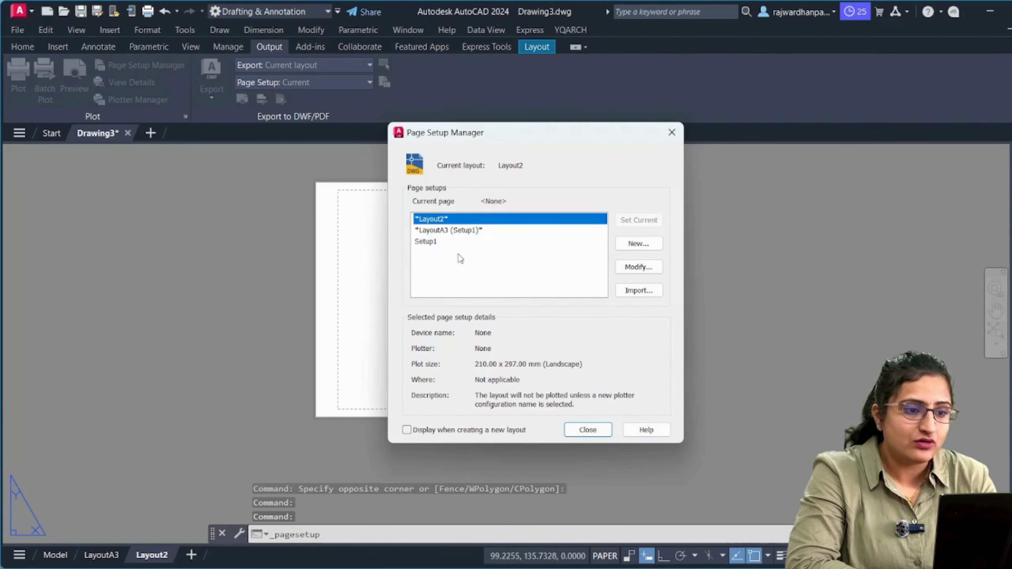
left_click(433, 242)
left_click(435, 220)
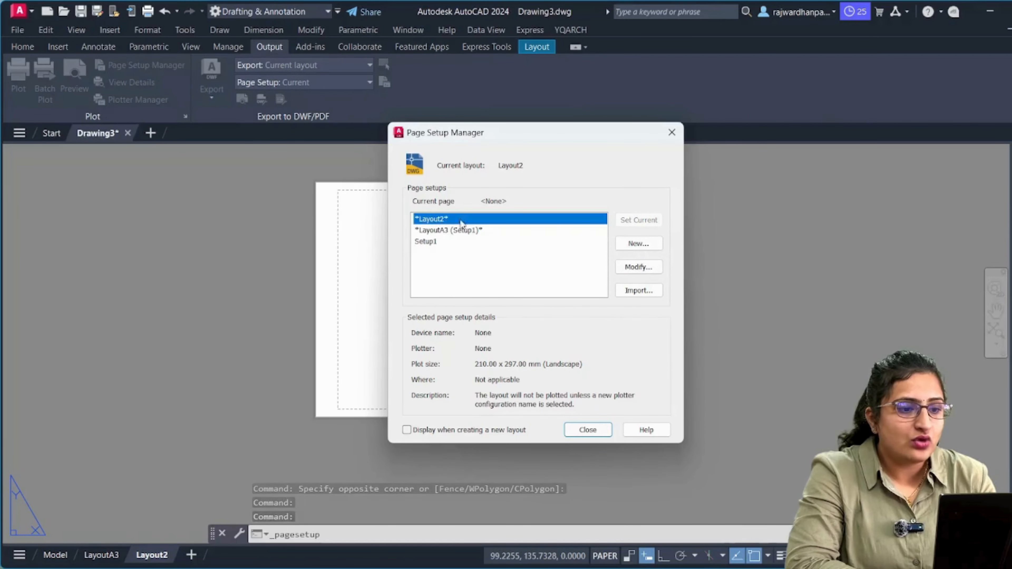
left_click(638, 244)
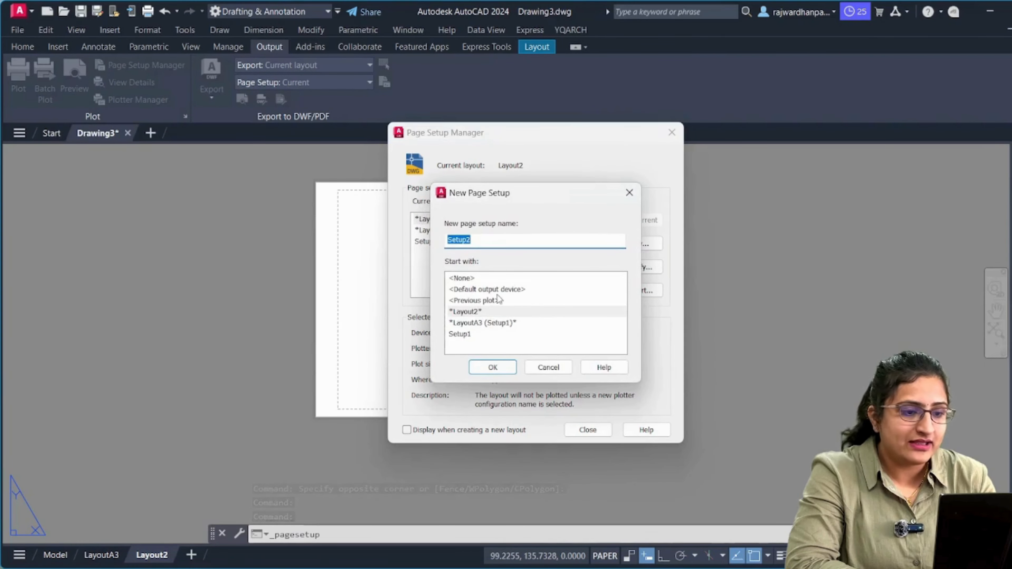
left_click(498, 368)
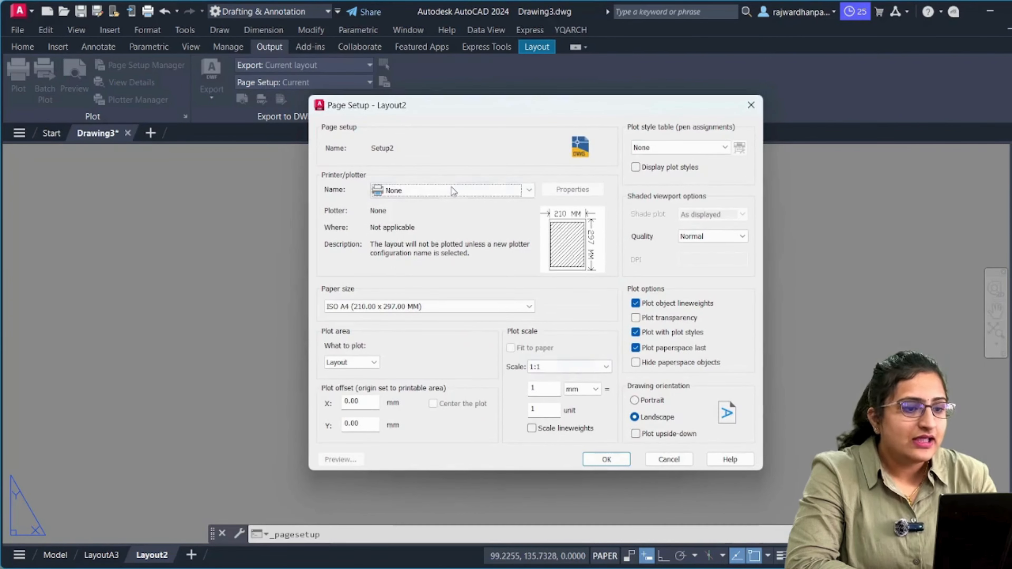
Set the Setup2 plotter to DWG To PDF.pc3 and the paper size to ISO expand A4 (297.00 x 210.00 MM).
left_click(451, 190)
left_click(403, 389)
left_click(414, 307)
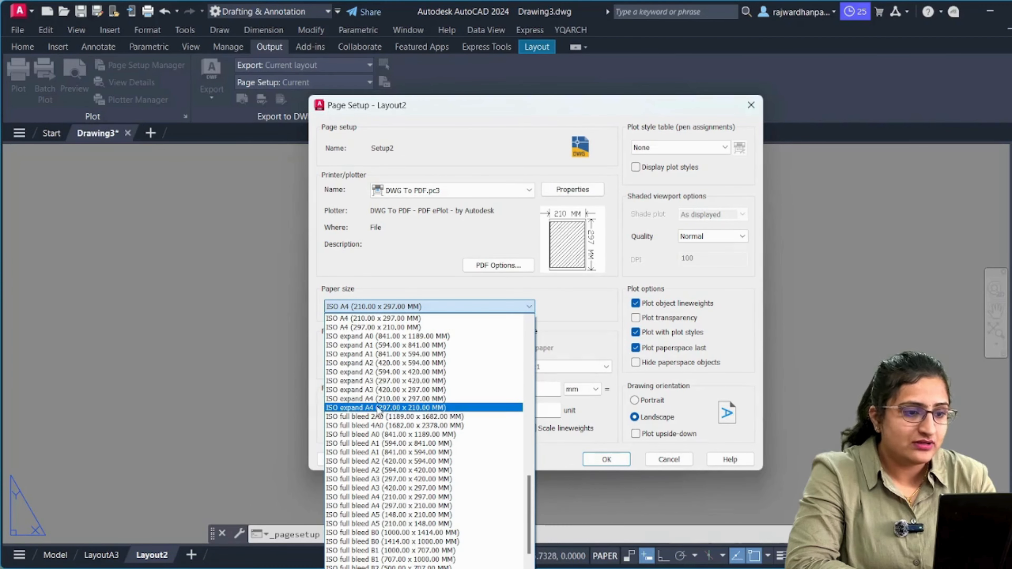
left_click(435, 408)
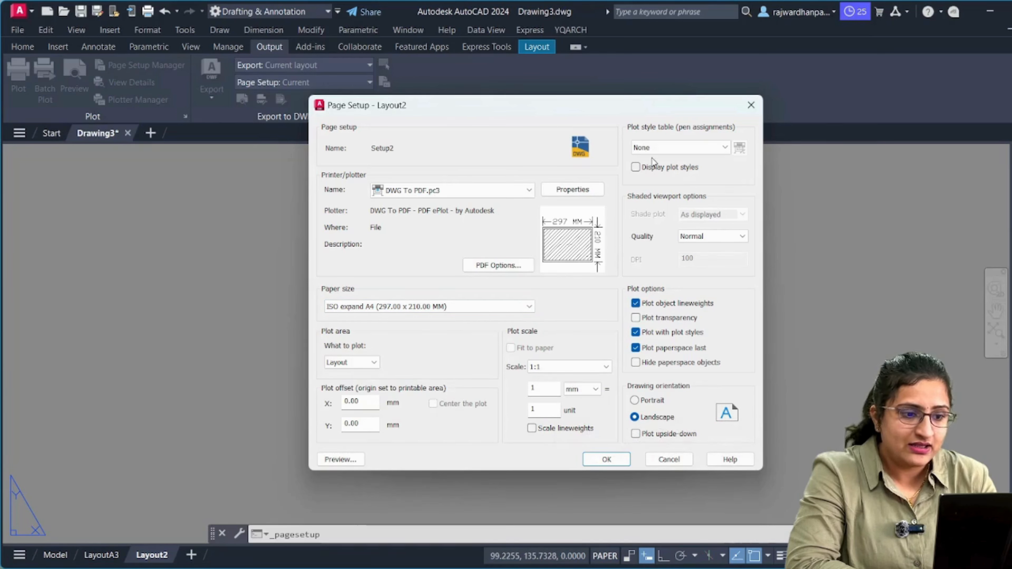
Assign the monochrome.ctb plot style table to Setup2 and make that page setup current for Layout2.
left_click(657, 148)
left_click(660, 219)
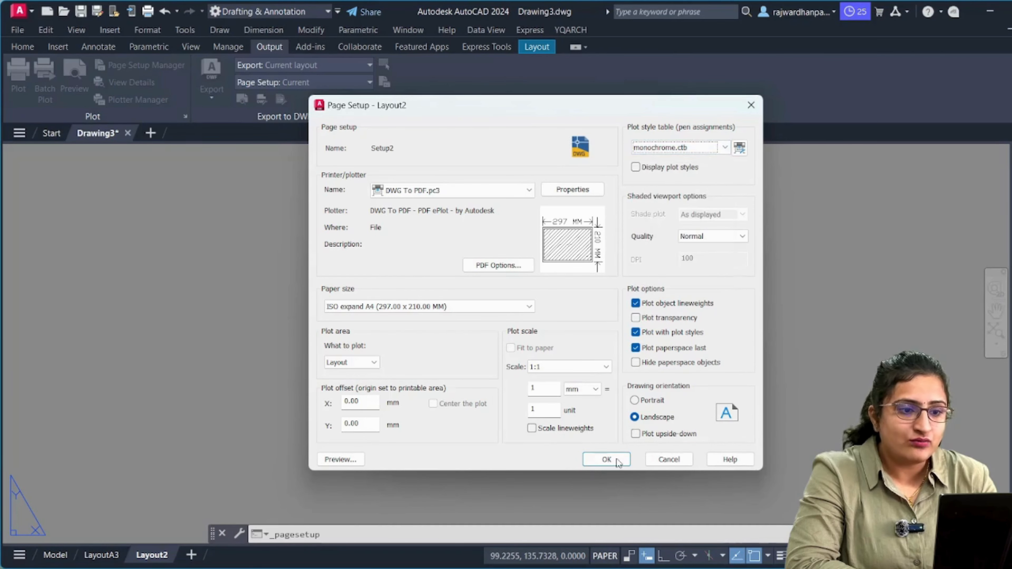
left_click(605, 459)
left_click(638, 221)
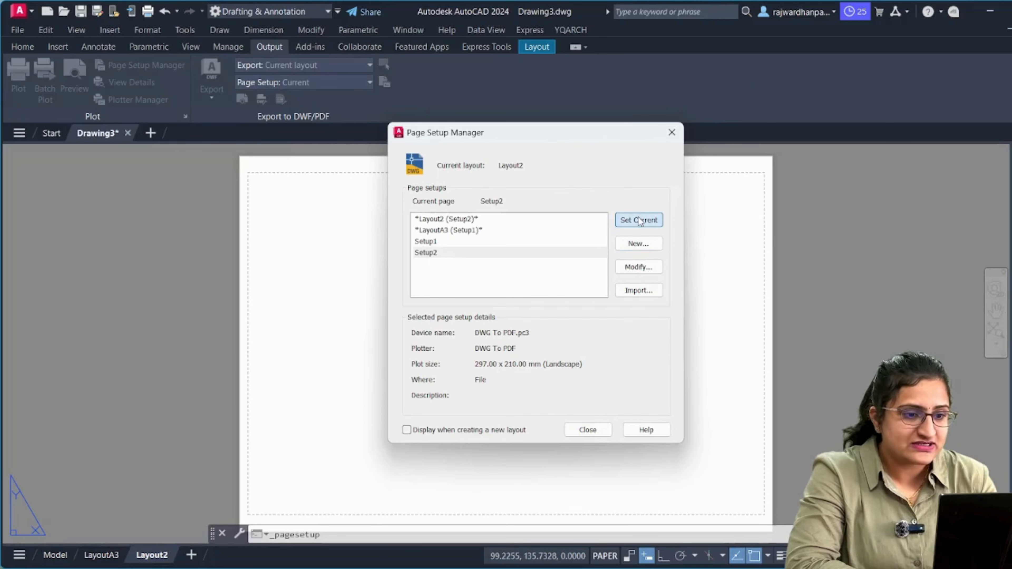
left_click(588, 429)
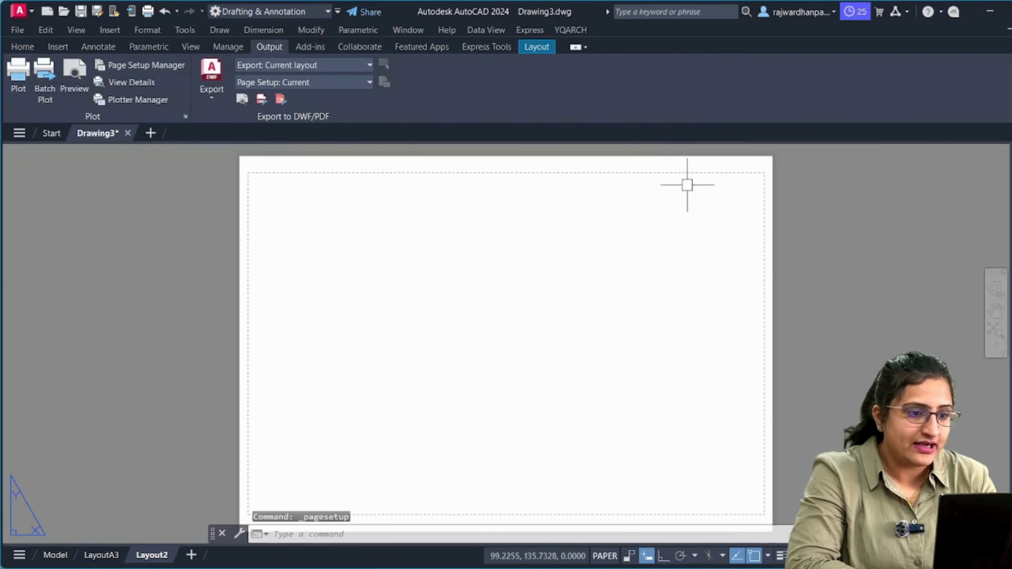
left_click(737, 179)
left_click(333, 439)
middle_click_drag(317, 451, 305, 413)
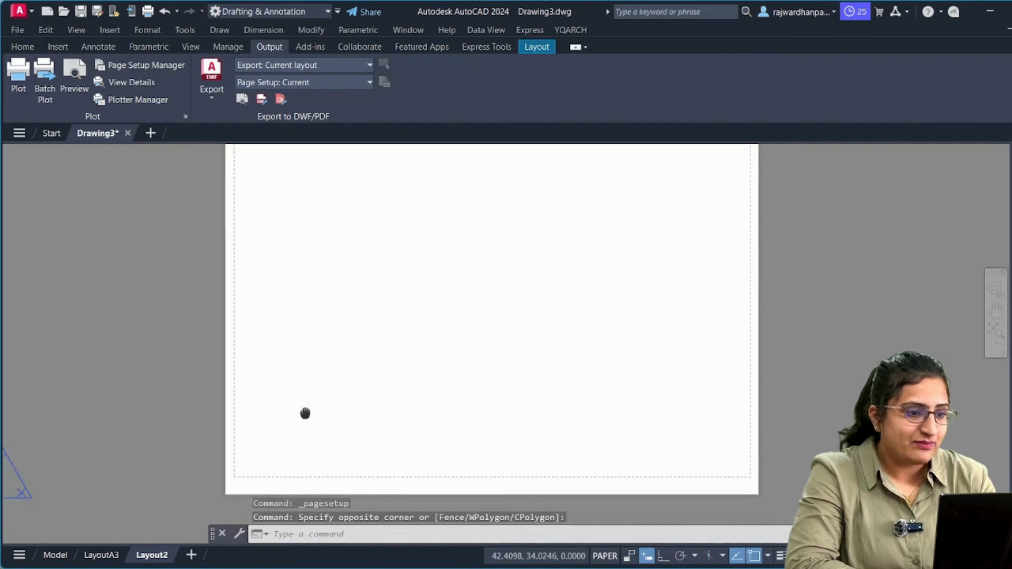
Rename Layout2 as LayoutA4.
right_click(165, 557)
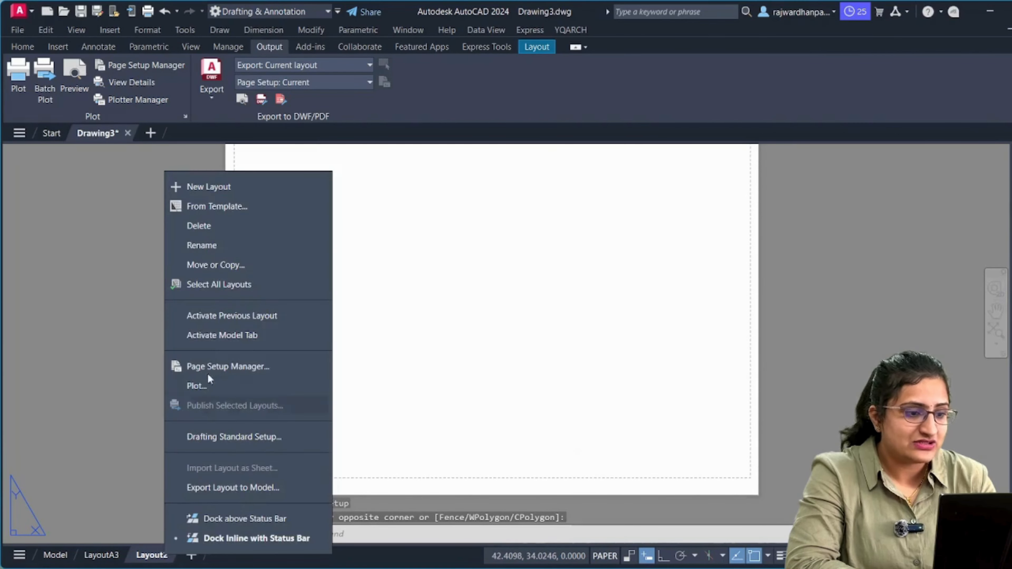
left_click(203, 246)
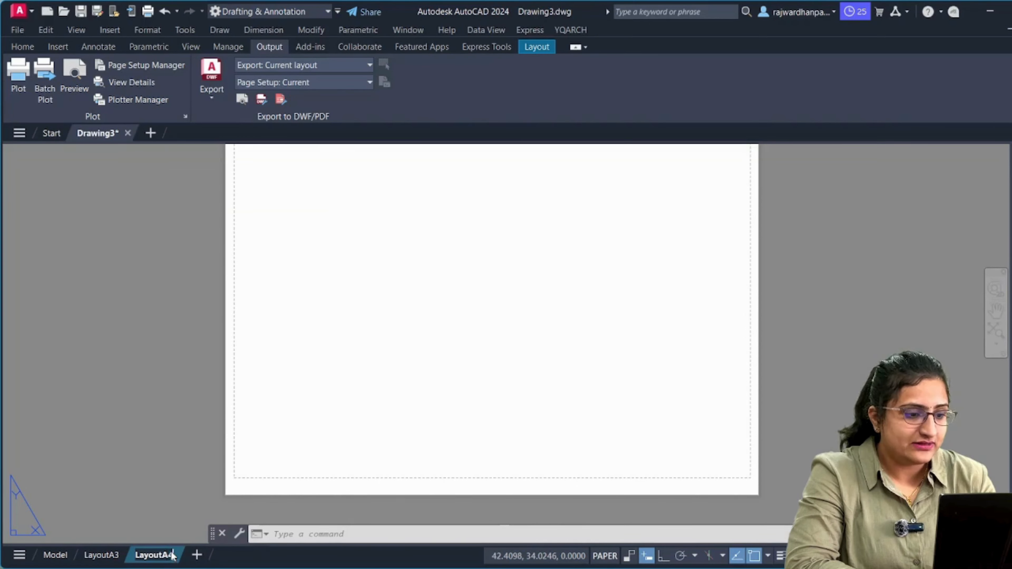
key("Return")
left_click(181, 346)
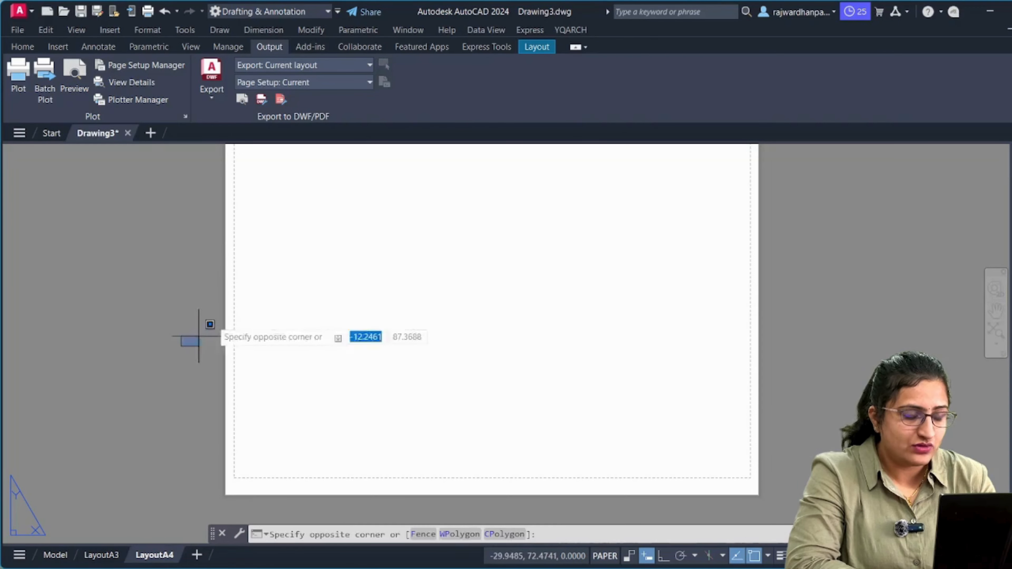
Switch from LayoutA4 to LayoutA3 so the A3 sheet is the active layout.
left_click(199, 336)
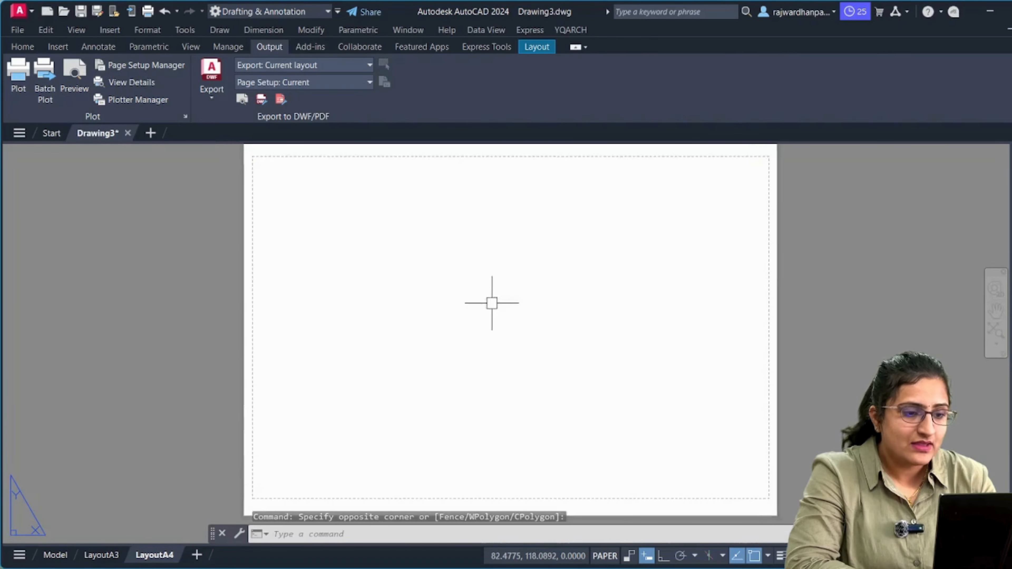
left_click(102, 555)
left_click(676, 312)
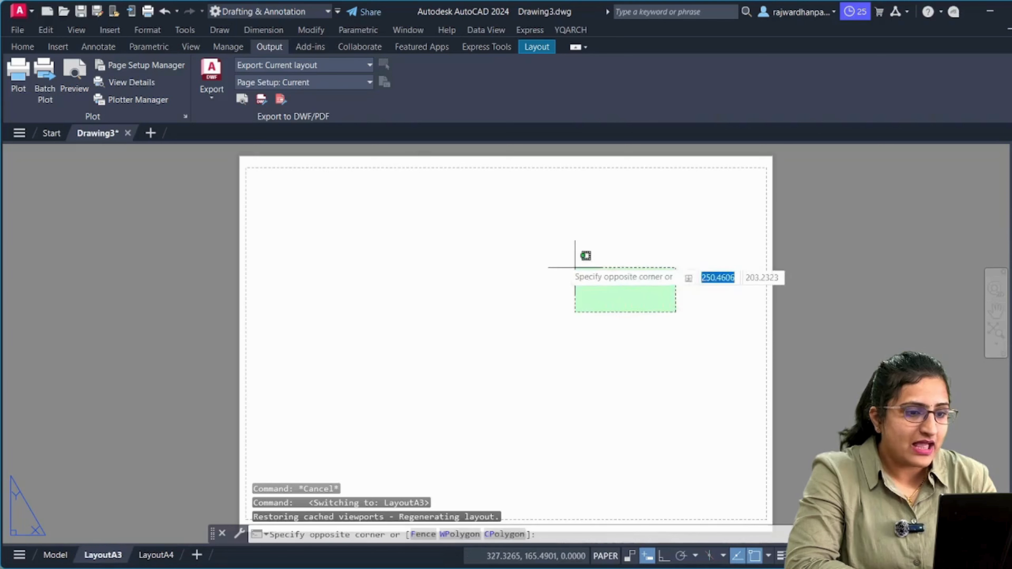
left_click(575, 268)
middle_click_drag(526, 314, 513, 294)
scroll(550, 306, "down", 2)
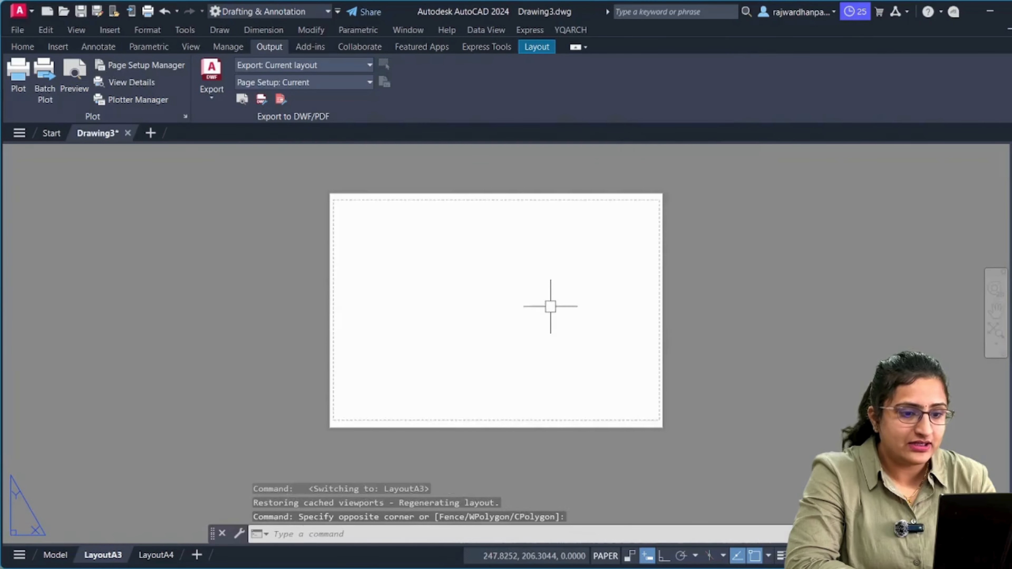
scroll(551, 306, "up", 2)
left_click(500, 332)
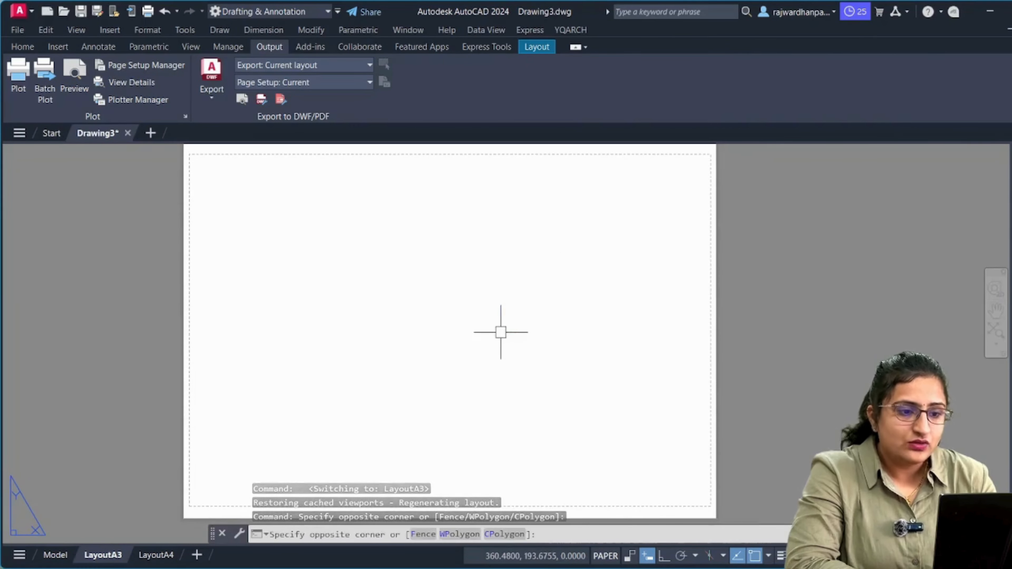
left_click(498, 331)
Create a new layer named TITLE BLOCK in the layer properties.
left_click(40, 47)
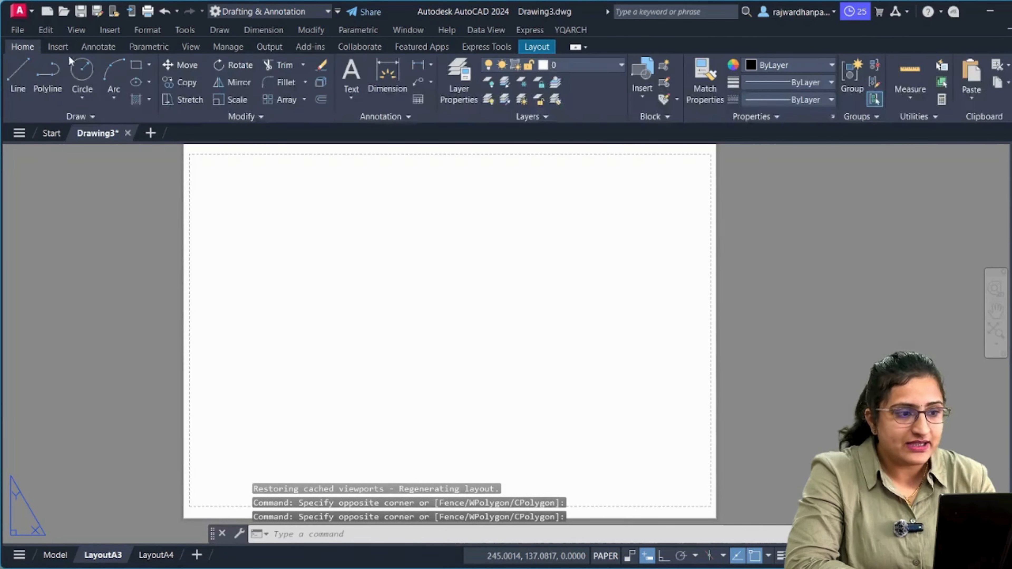
left_click(465, 90)
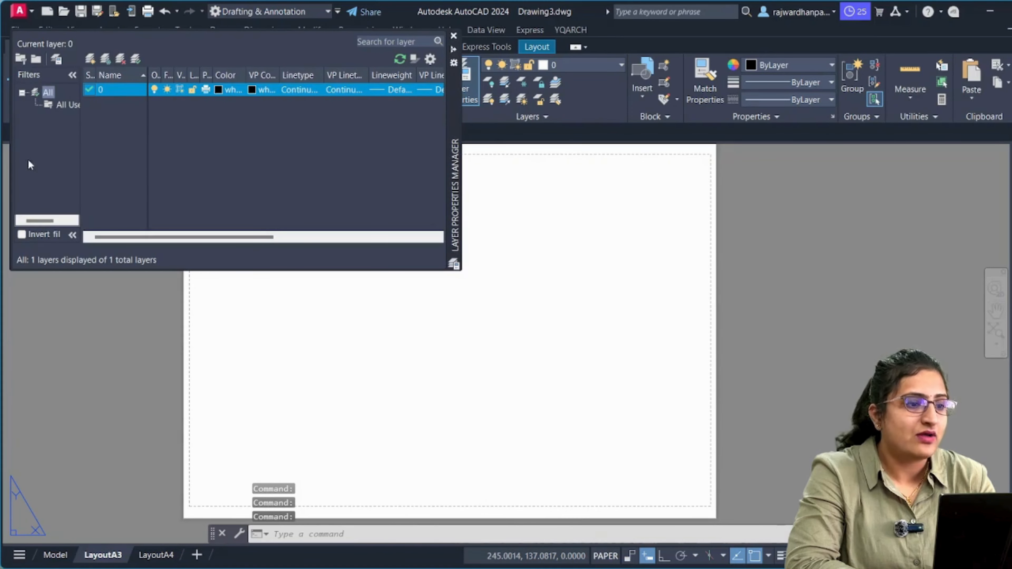
left_click(90, 59)
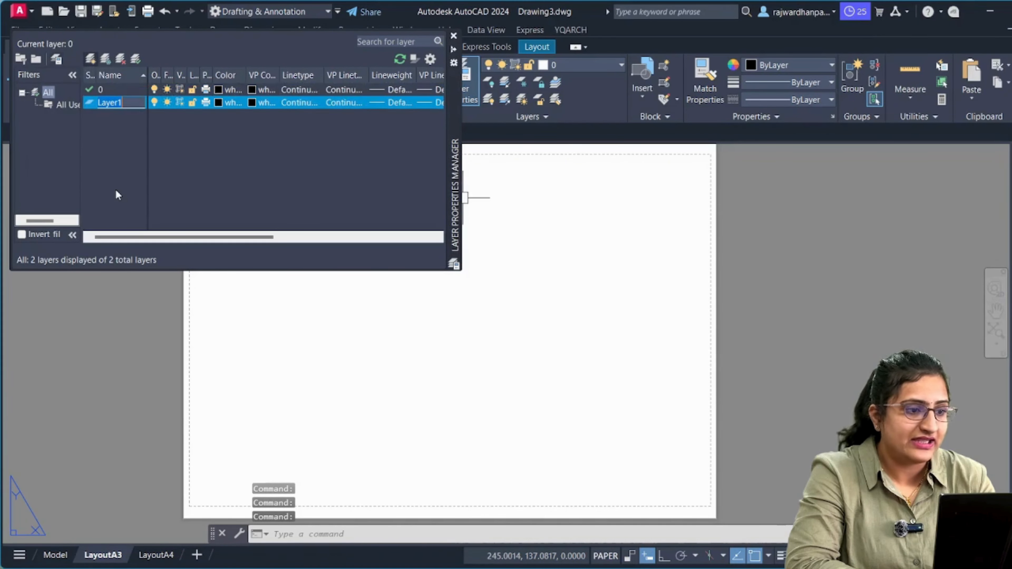
type("TIT")
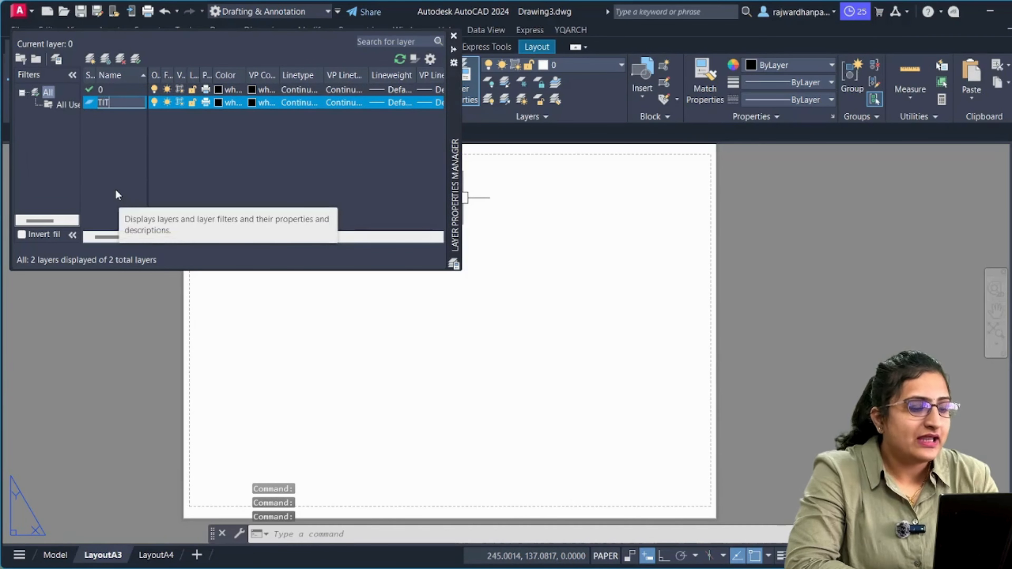
type("LE BLOCK")
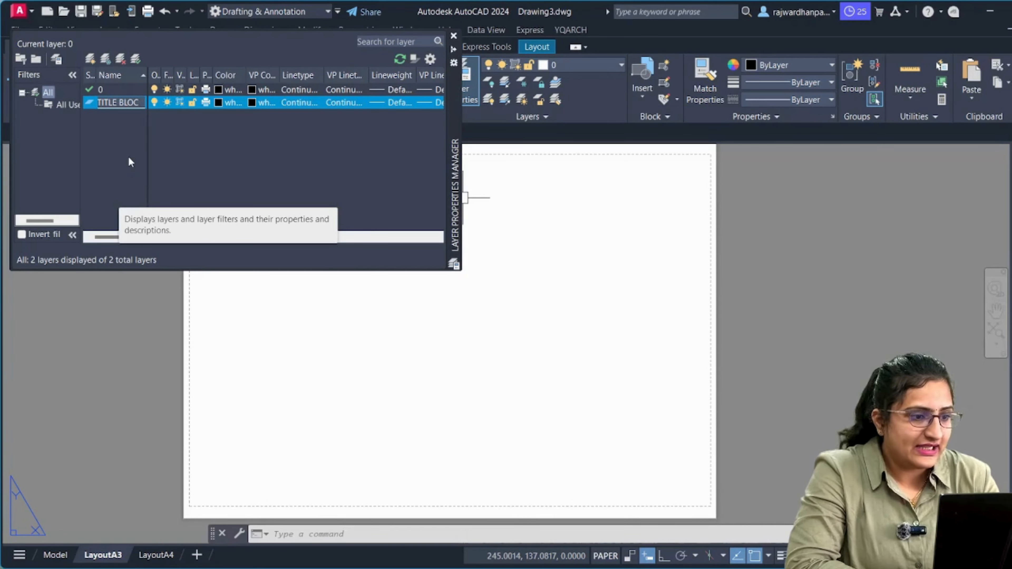
type("K")
key("Return")
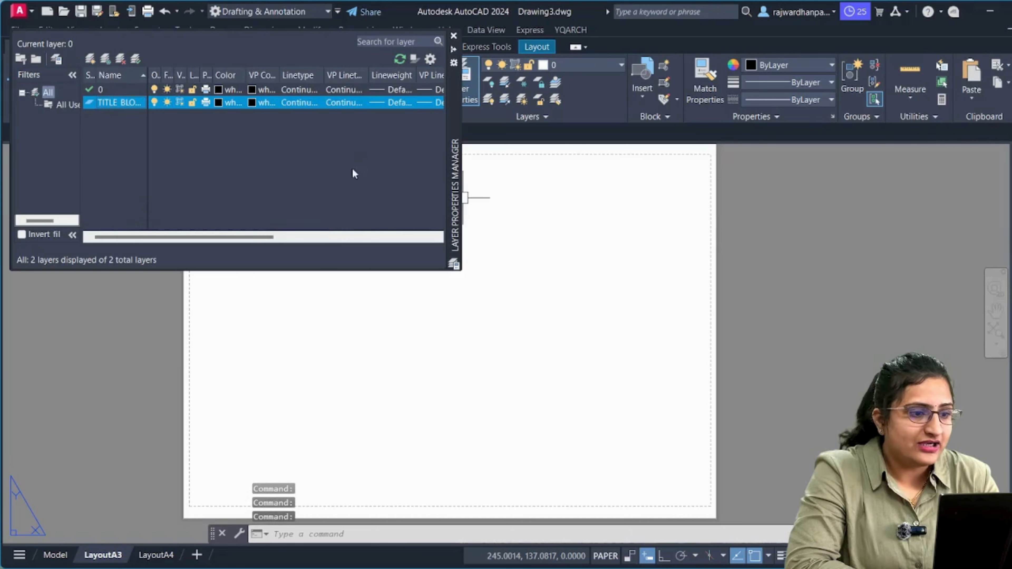
Make the TITLE BLOCK layer current, leaving its color as it is, and close the layer manager.
left_click(218, 103)
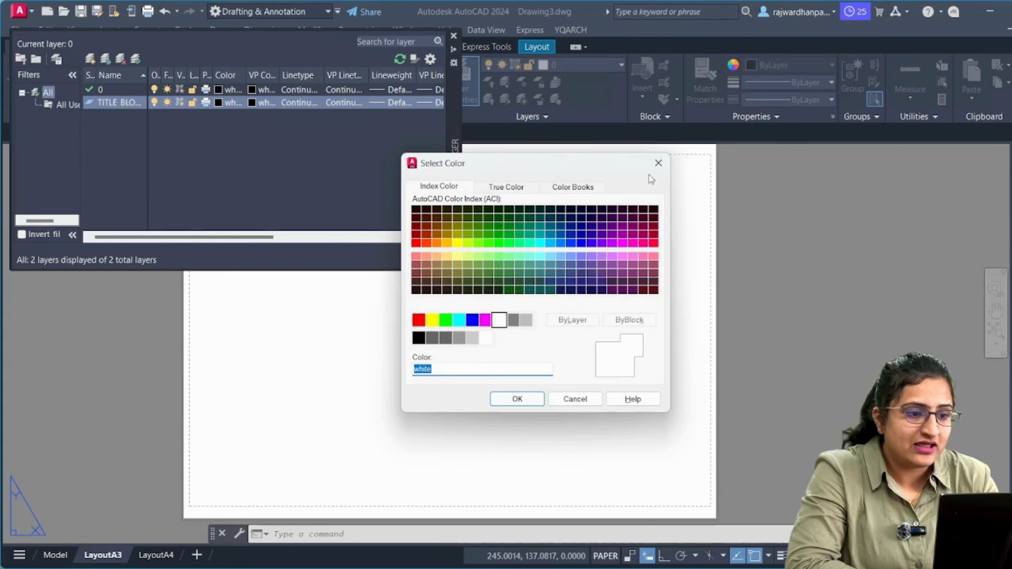
left_click(658, 164)
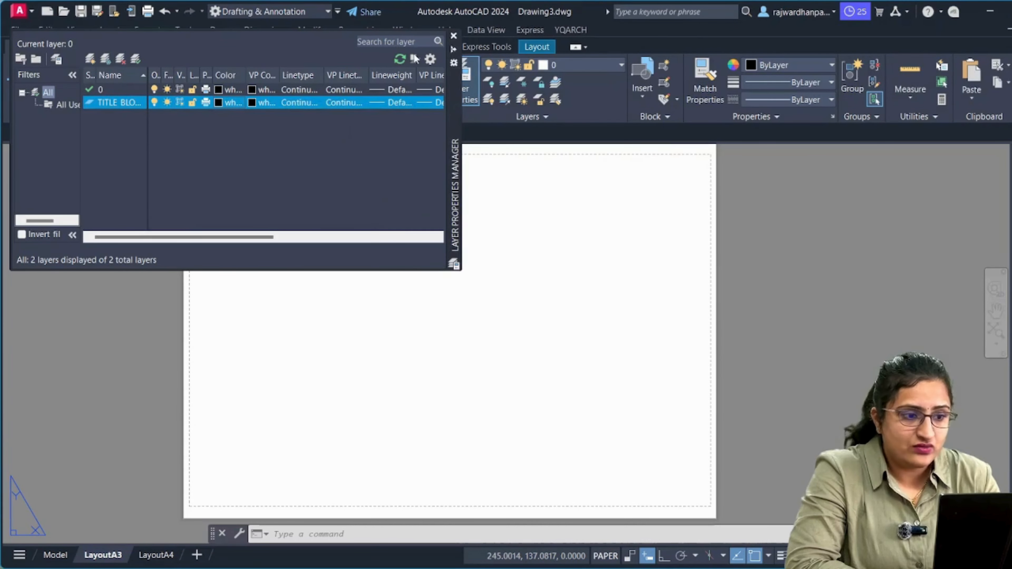
double_click(86, 101)
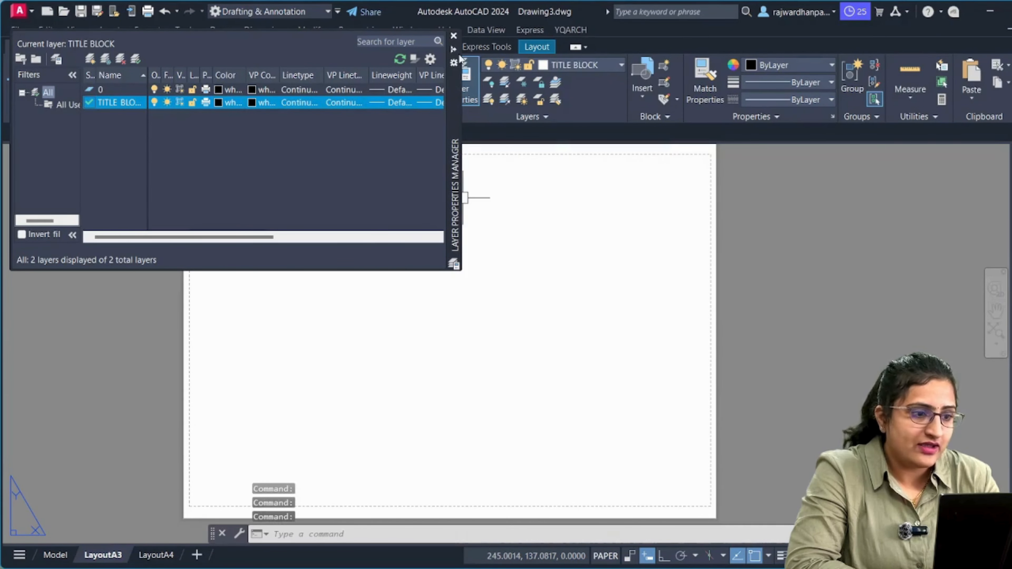
left_click(459, 66)
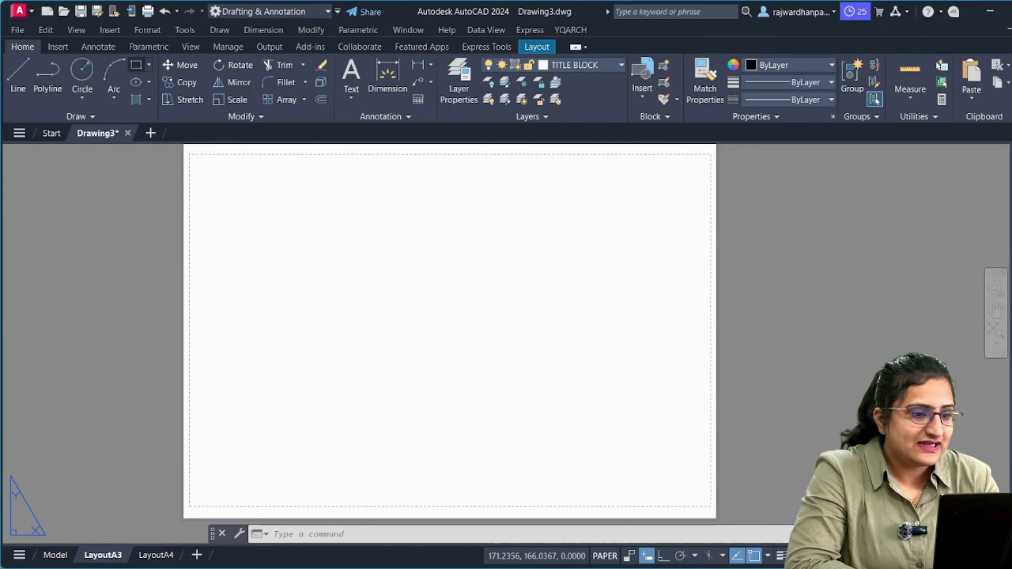
Draw a rectangle 50 mm wide and 280 mm high from the lower-right corner of the A3 printable area.
type("rec")
key("Return")
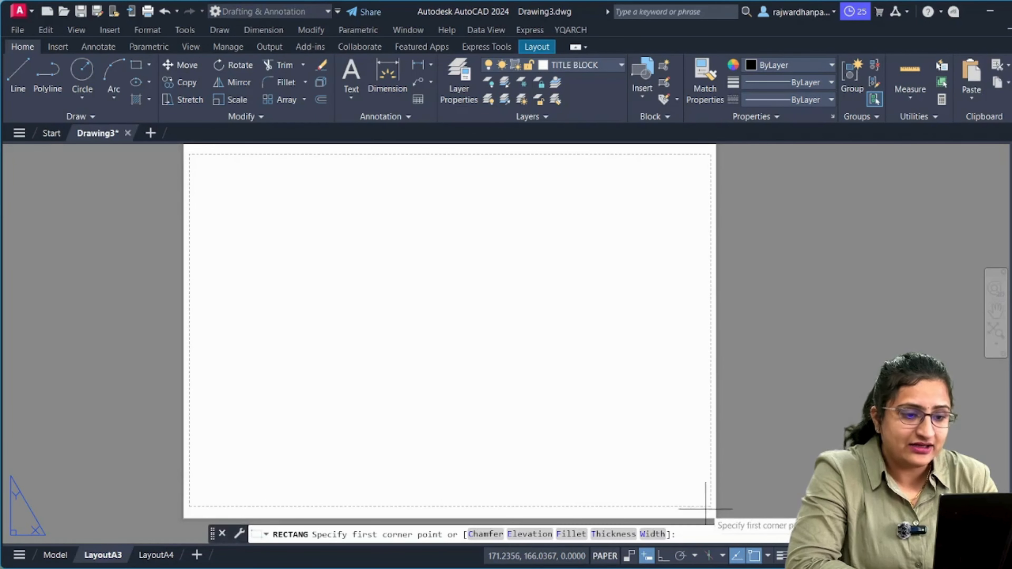
scroll(709, 495, "up", 5)
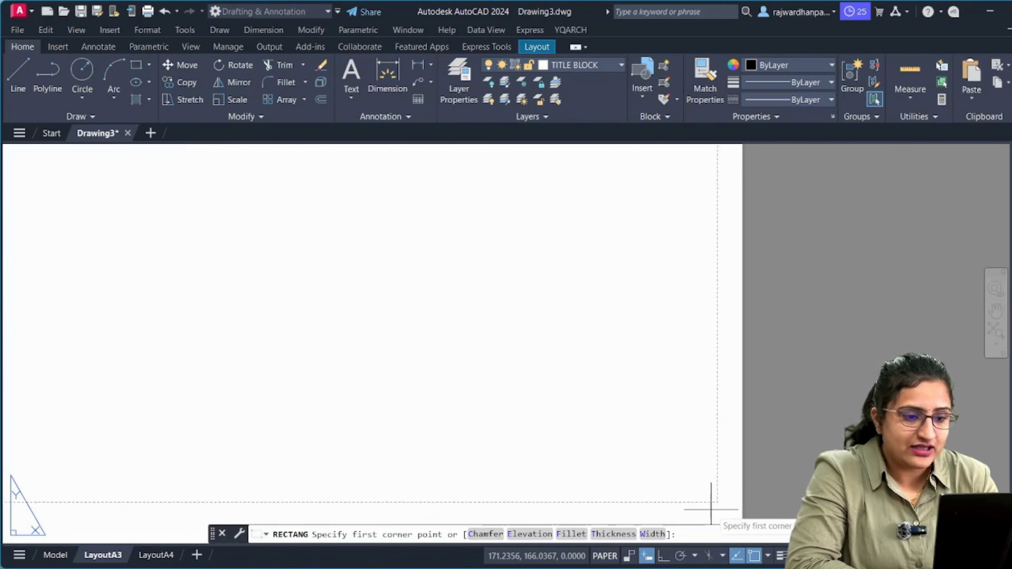
left_click(721, 497)
scroll(720, 496, "down", 5)
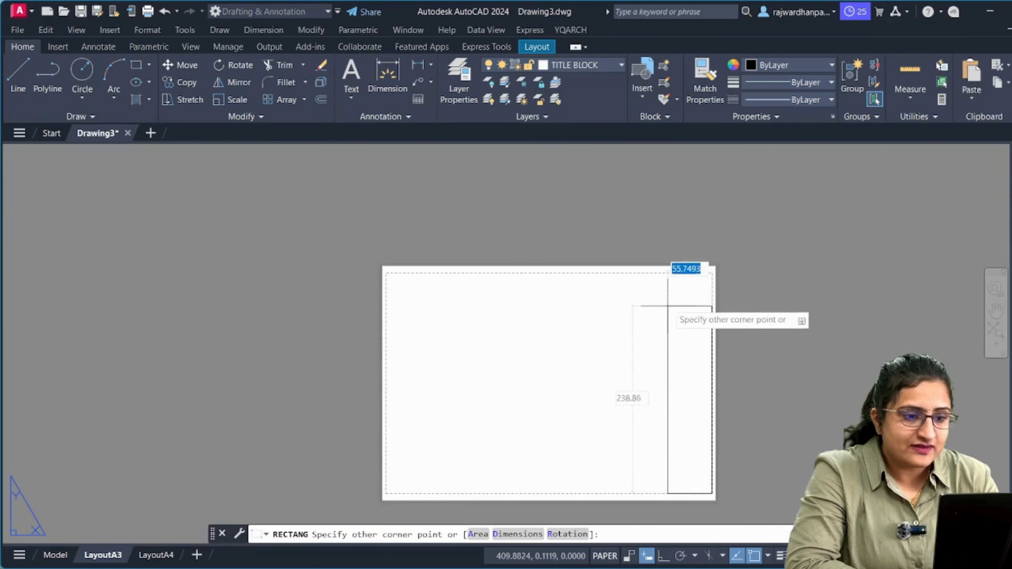
scroll(668, 306, "up", 2)
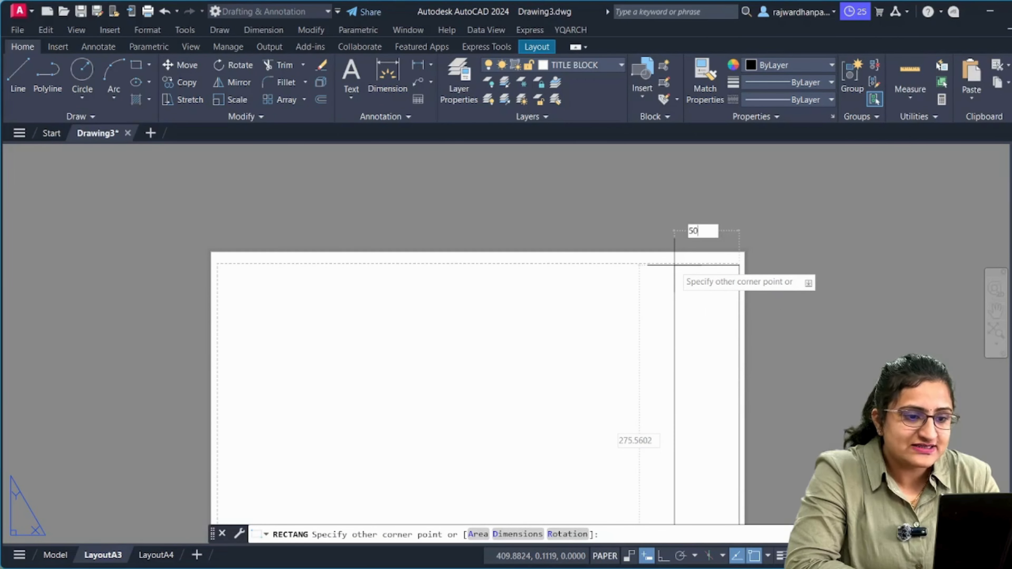
key("Tab")
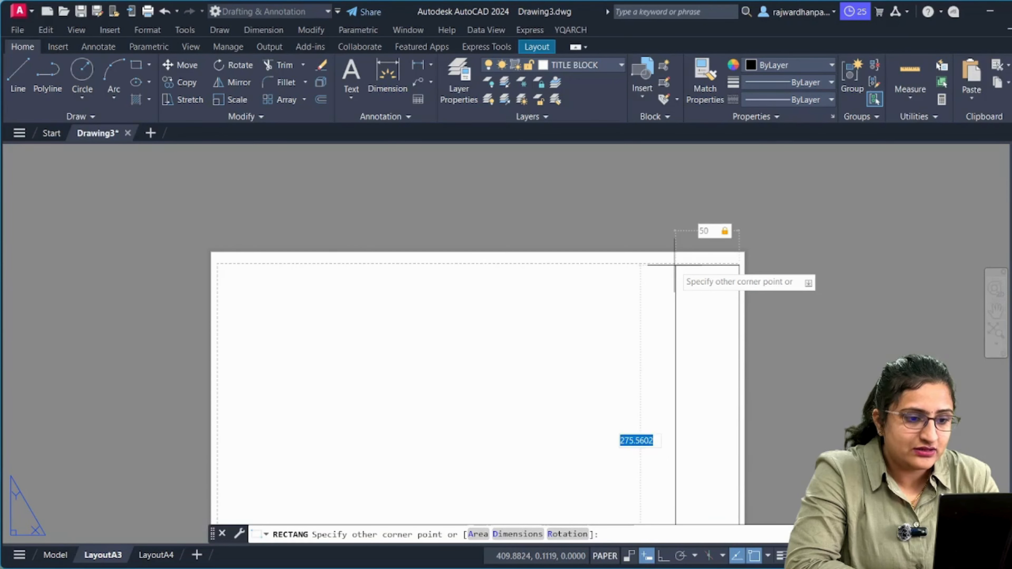
type("28")
key("Return")
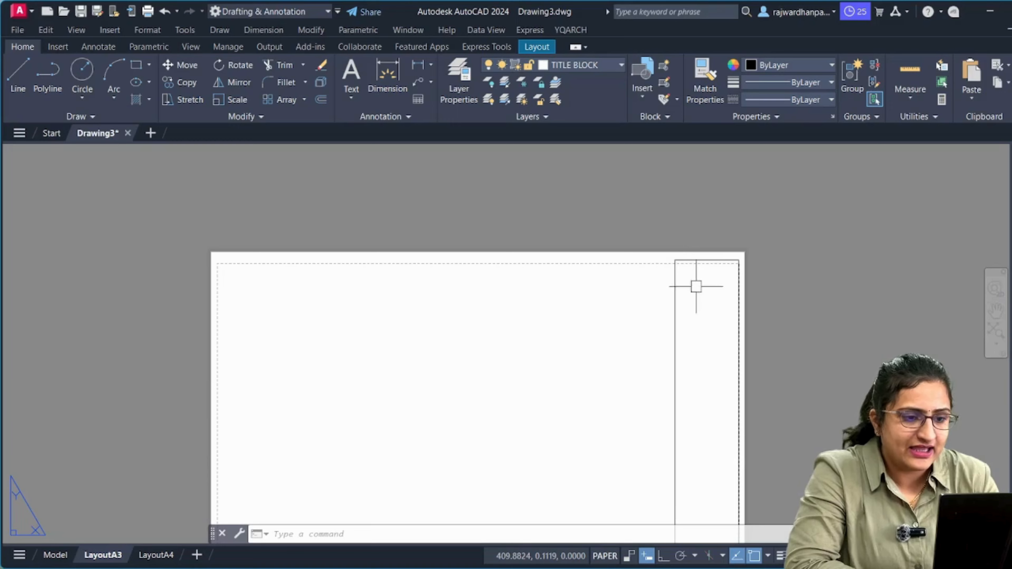
middle_click_drag(695, 287, 648, 215)
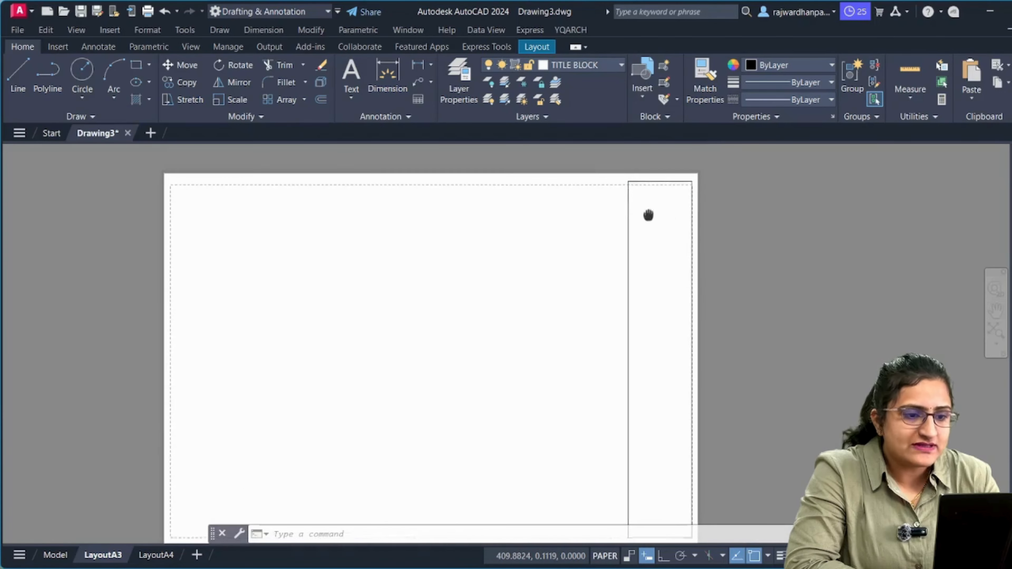
left_click(664, 183)
left_click(662, 182)
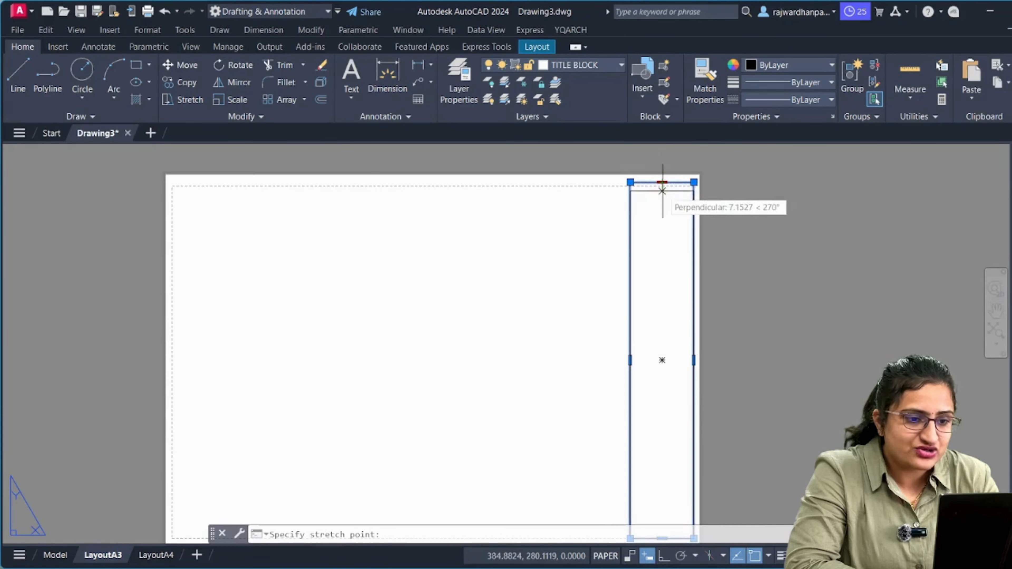
scroll(662, 191, "up", 6)
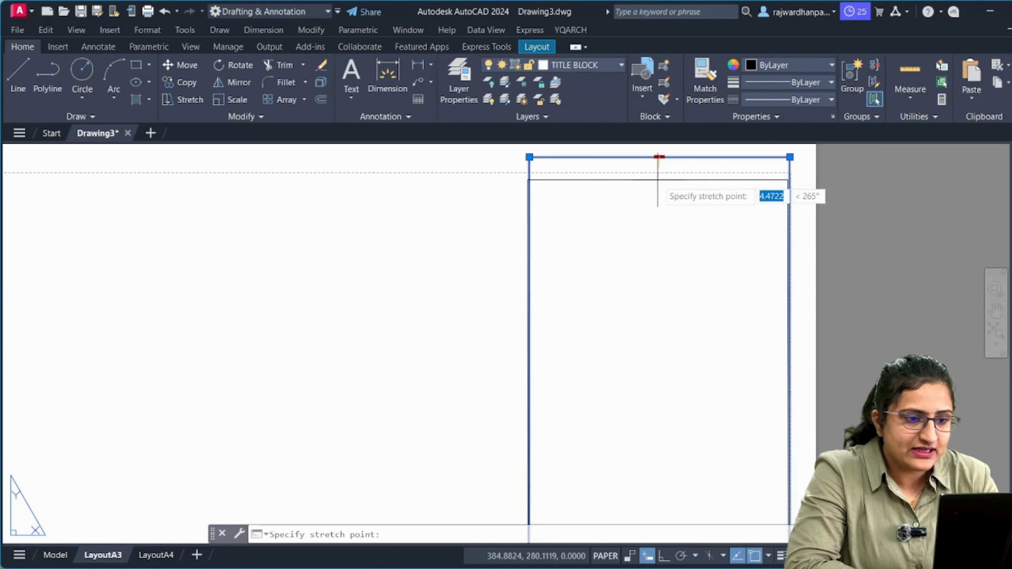
key("F8")
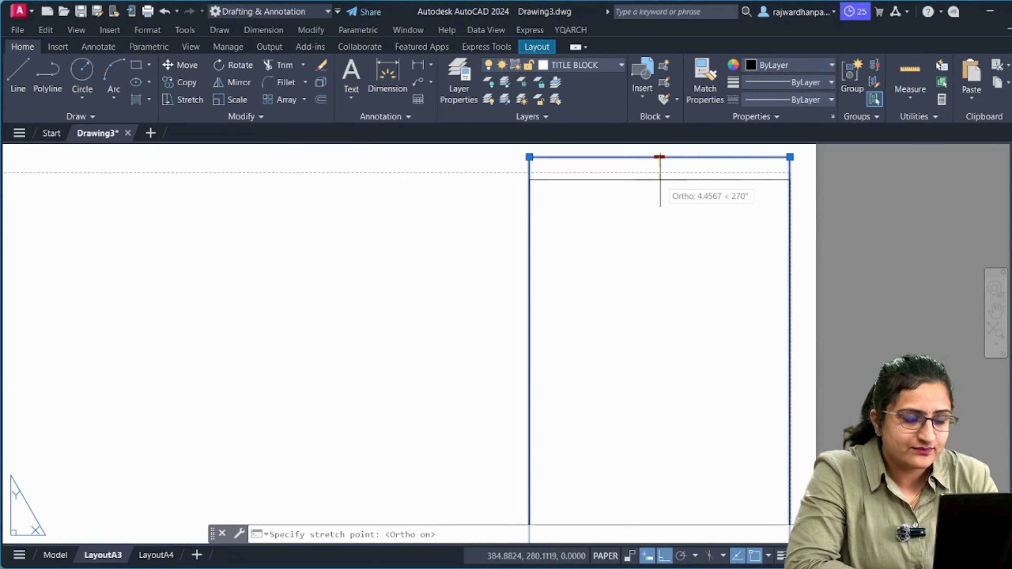
key("Escape")
scroll(659, 179, "down", 3)
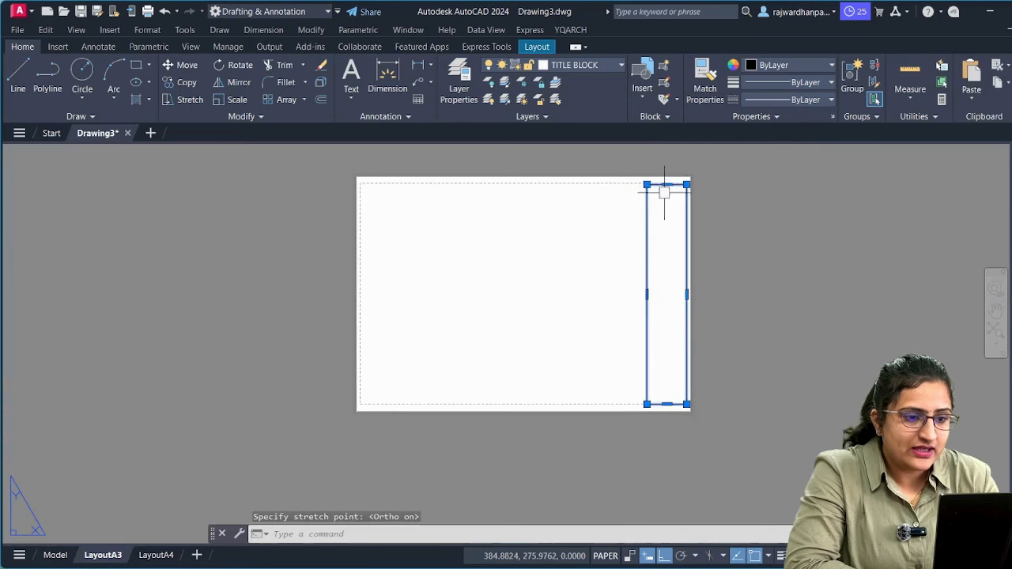
scroll(677, 279, "up", 2)
key("Escape")
scroll(684, 307, "down", 2)
middle_click_drag(673, 314, 578, 301)
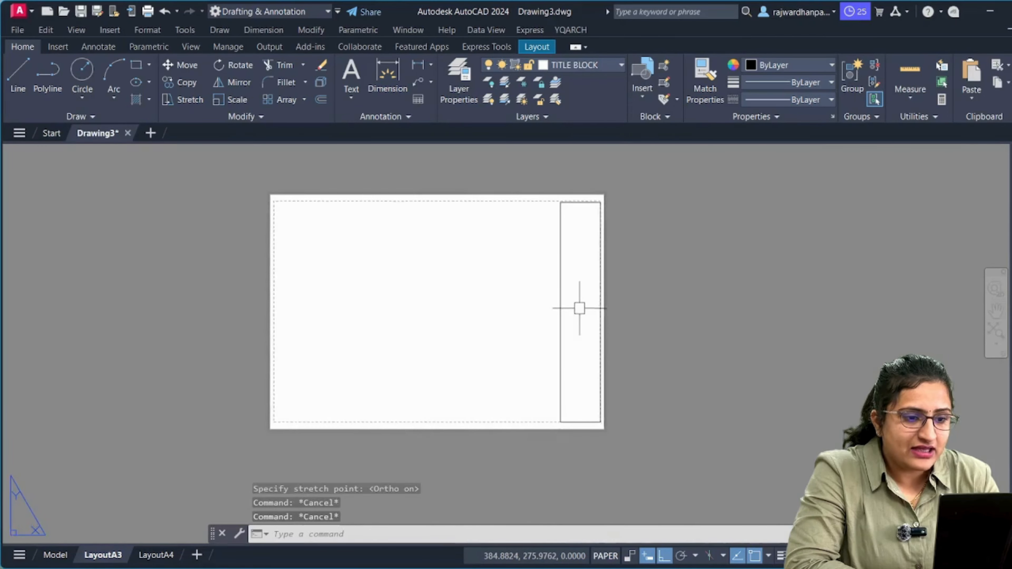
Explode the tall title block rectangle into separate lines.
scroll(578, 300, "up", 2)
left_click(584, 173)
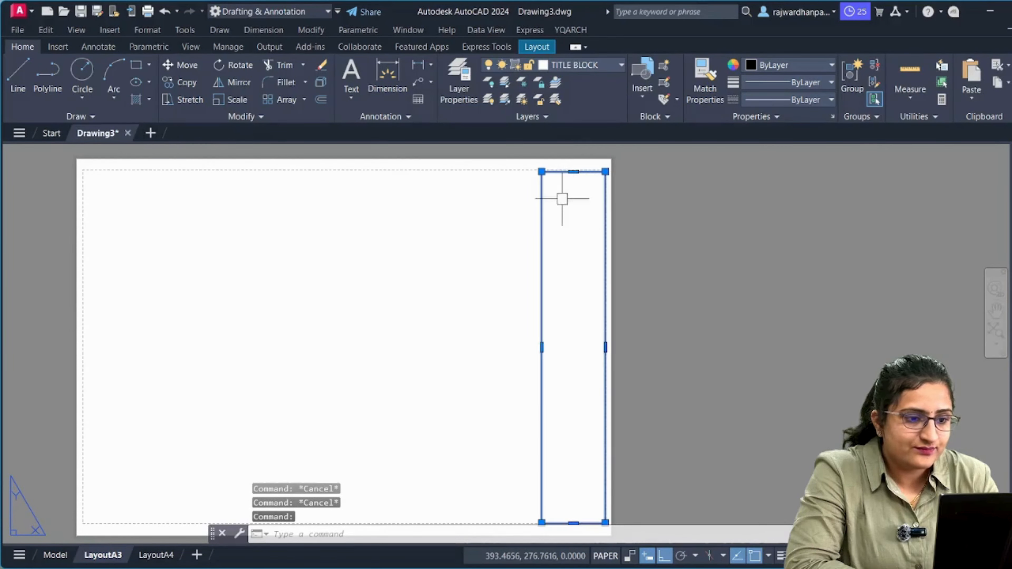
type("X")
key("Return")
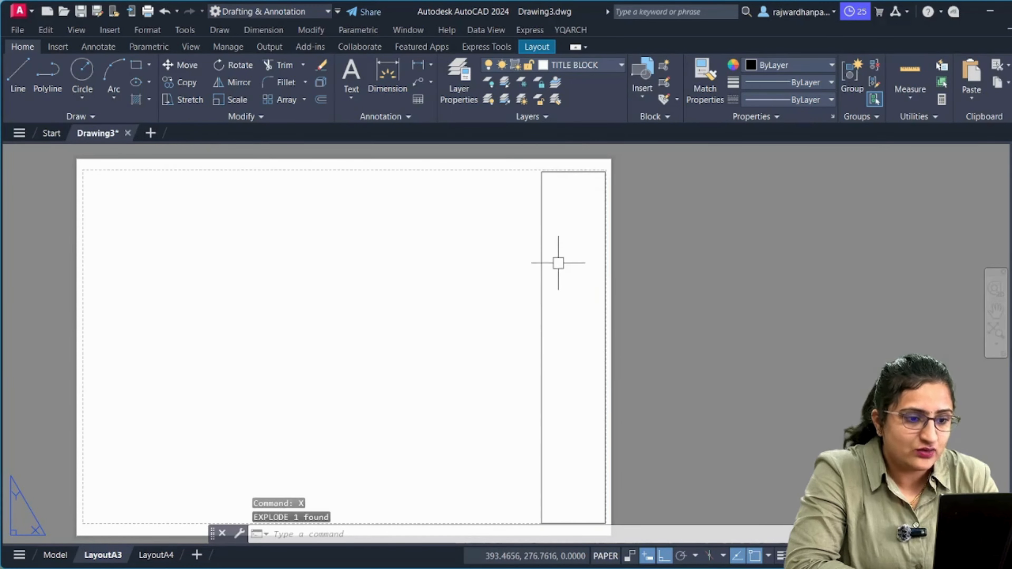
Offset the title block's top line downwards by a distance picked in the drawing, to about the middle of the strip.
left_click(578, 172)
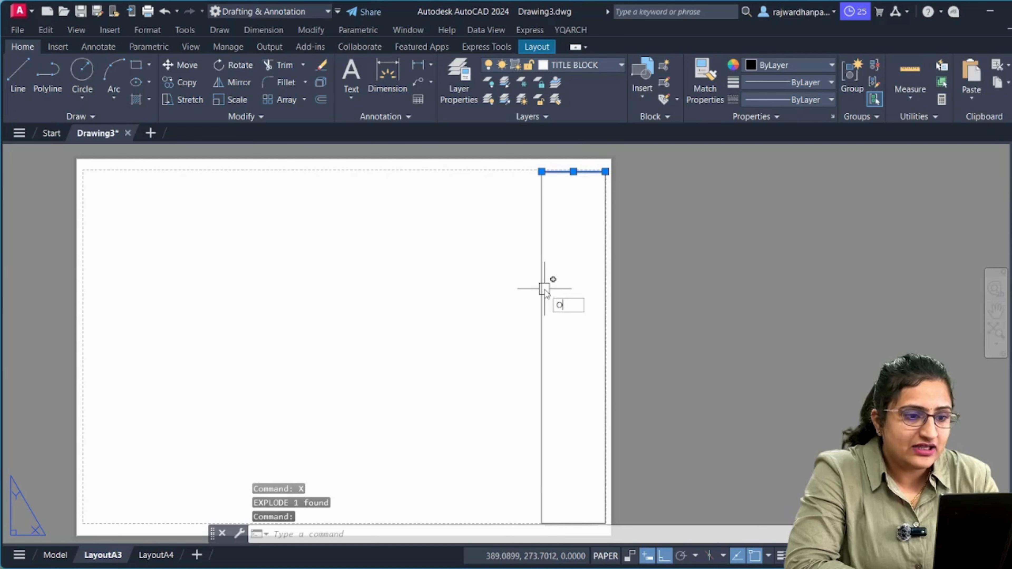
type("O")
key("Return")
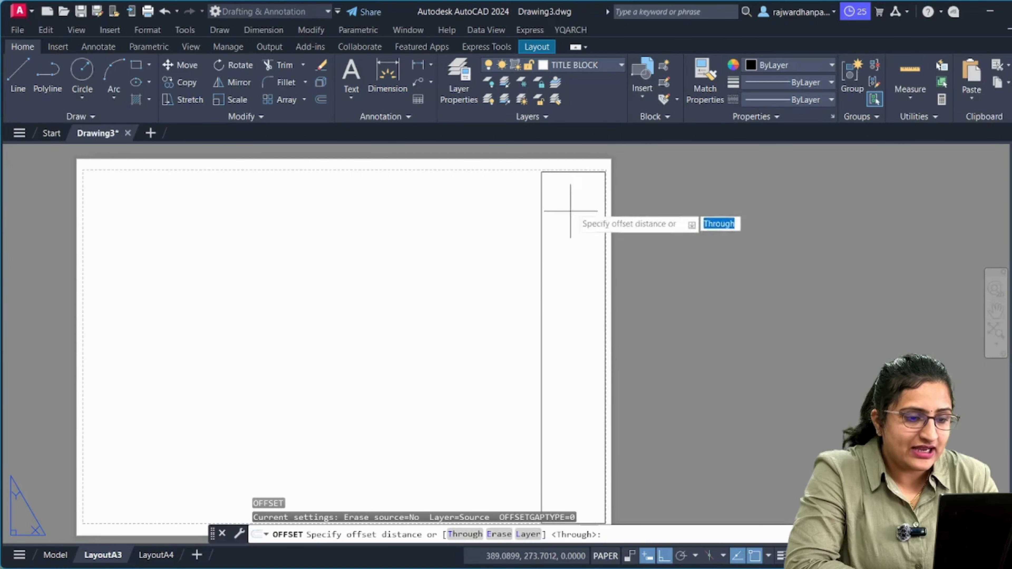
left_click(578, 172)
left_click(582, 339)
left_click(561, 172)
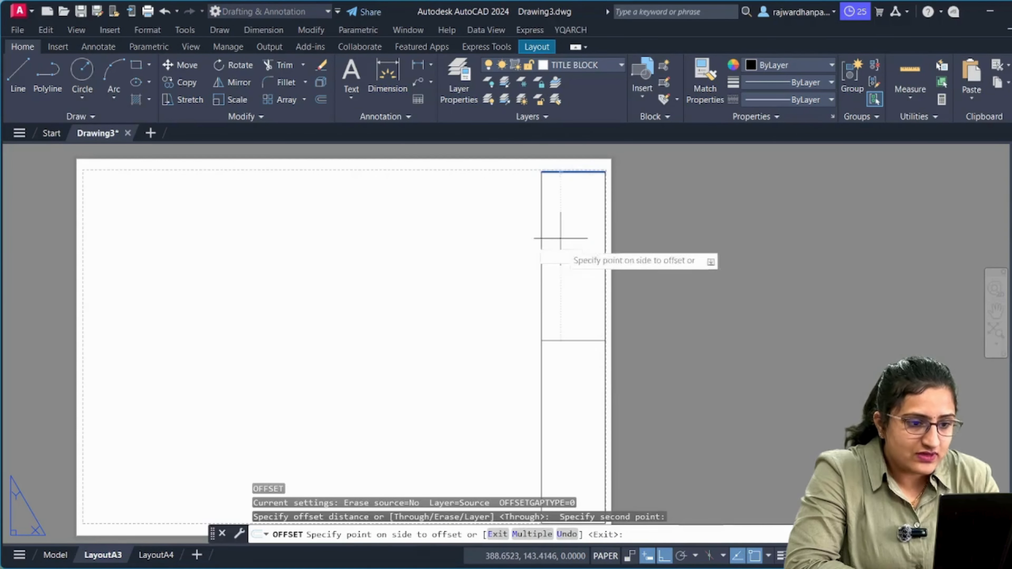
left_click(576, 334)
Offset the title block's middle line 10 mm downwards, and offset the resulting line another 10 mm to form two rows.
scroll(578, 337, "down", 2)
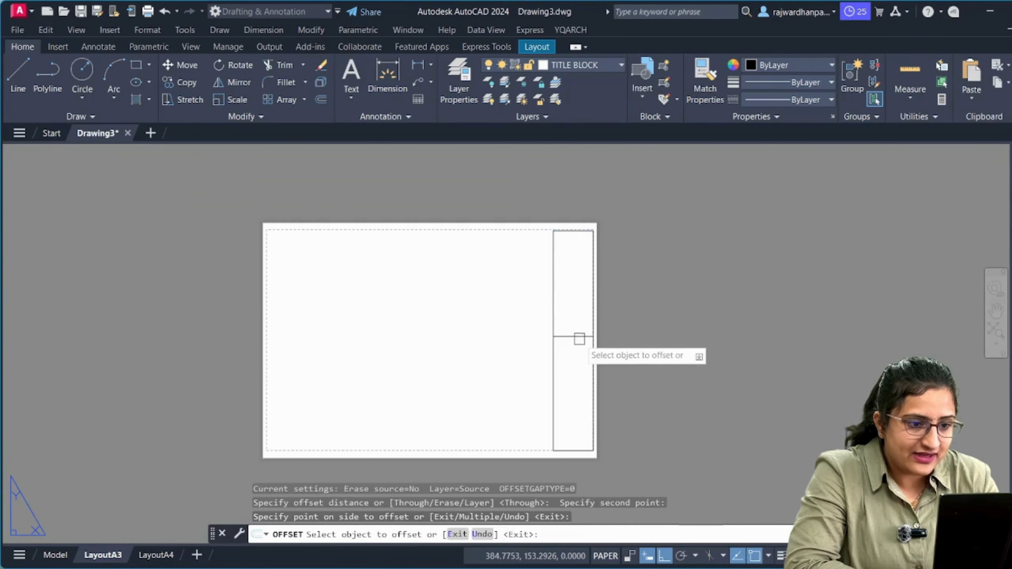
left_click(579, 336)
scroll(573, 341, "up", 4)
scroll(571, 345, "down", 2)
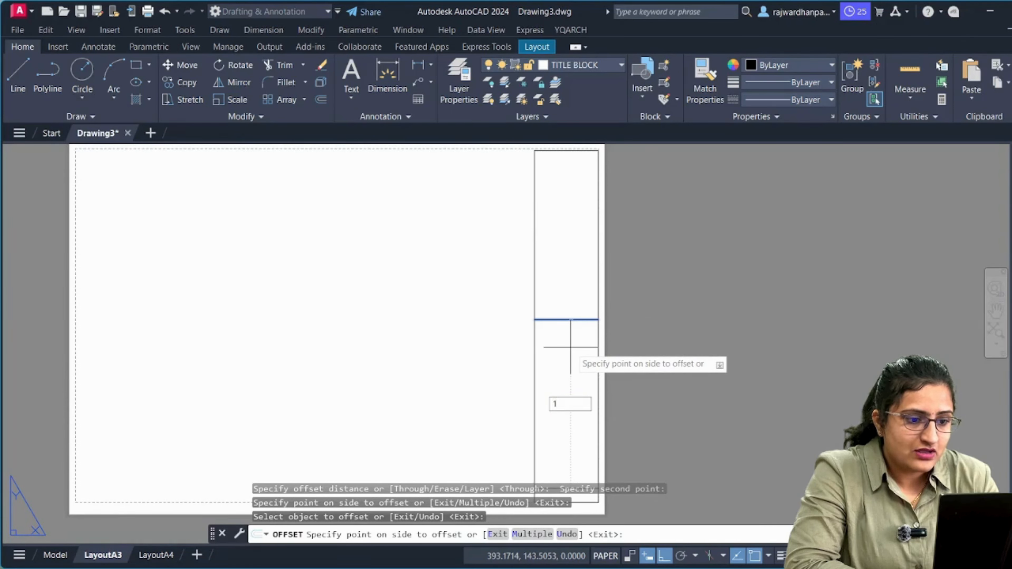
key("Return")
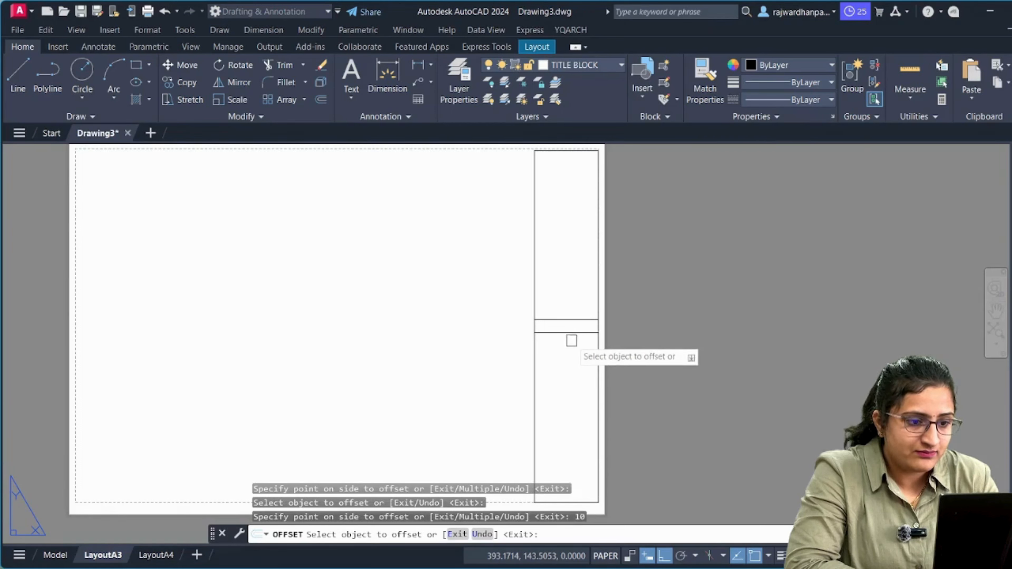
left_click(572, 332)
type("10")
key("Return")
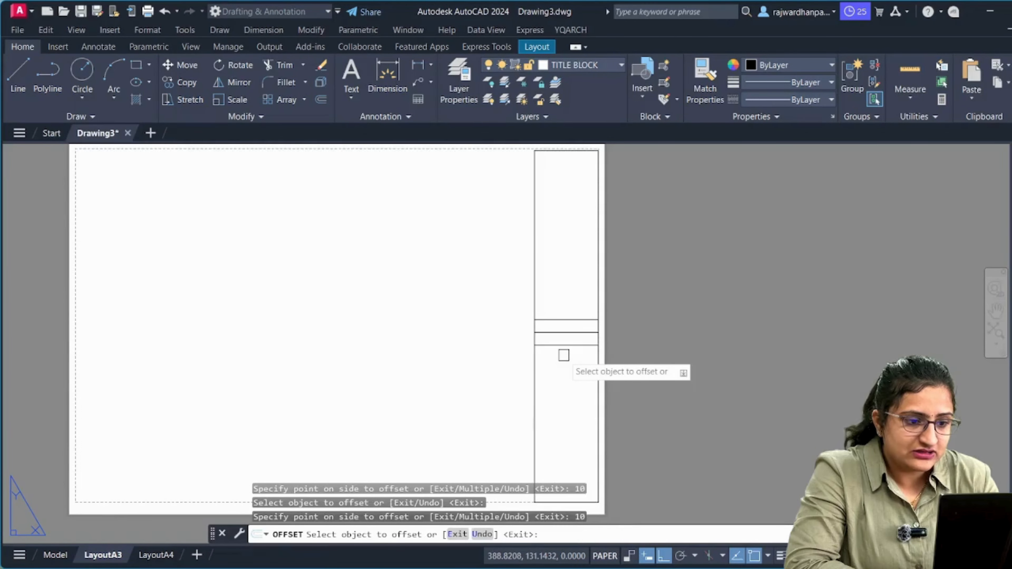
Offset the lowest row line 10 mm downwards for a third narrow row, and offset the resulting line 60 mm downwards.
left_click(562, 345)
type("10")
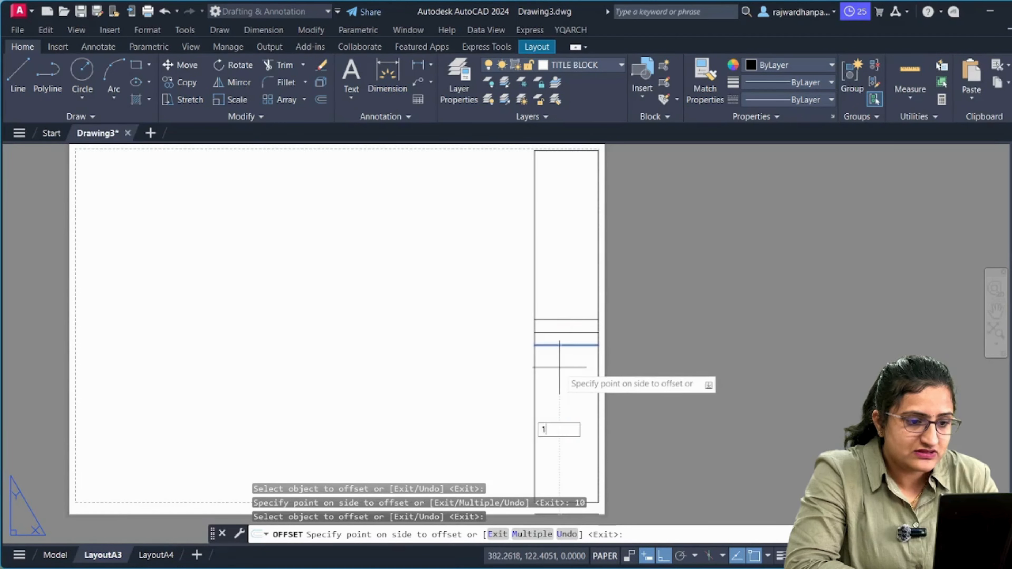
key("Return")
left_click(560, 358)
scroll(560, 375, "up", 2)
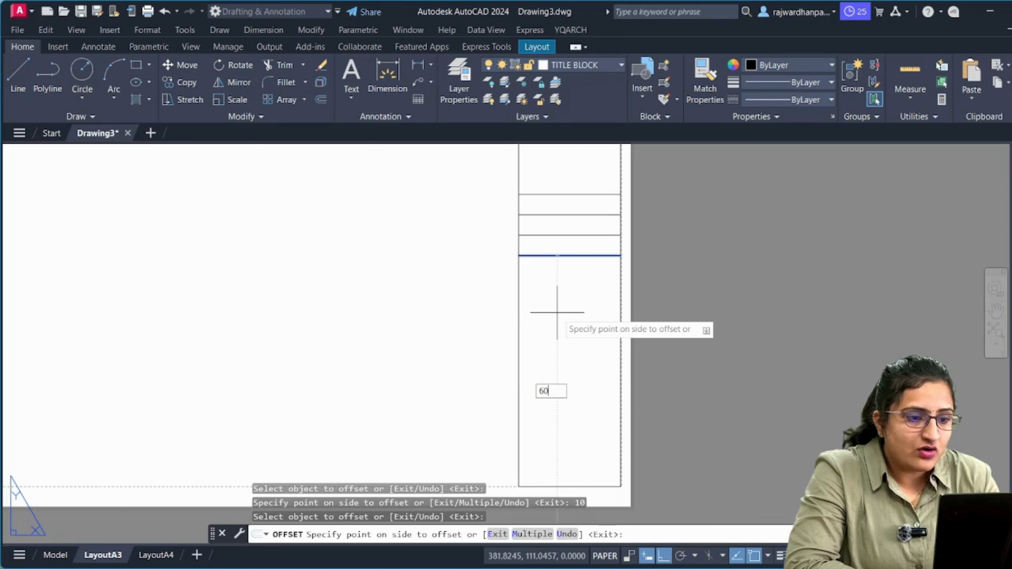
type("60")
key("Return")
Offset the lower line of the 60 mm row 30 mm upwards to split the row, and offset it 30 mm downwards as well.
middle_click_drag(573, 355, 604, 362)
left_click(604, 362)
type("30")
key("Return")
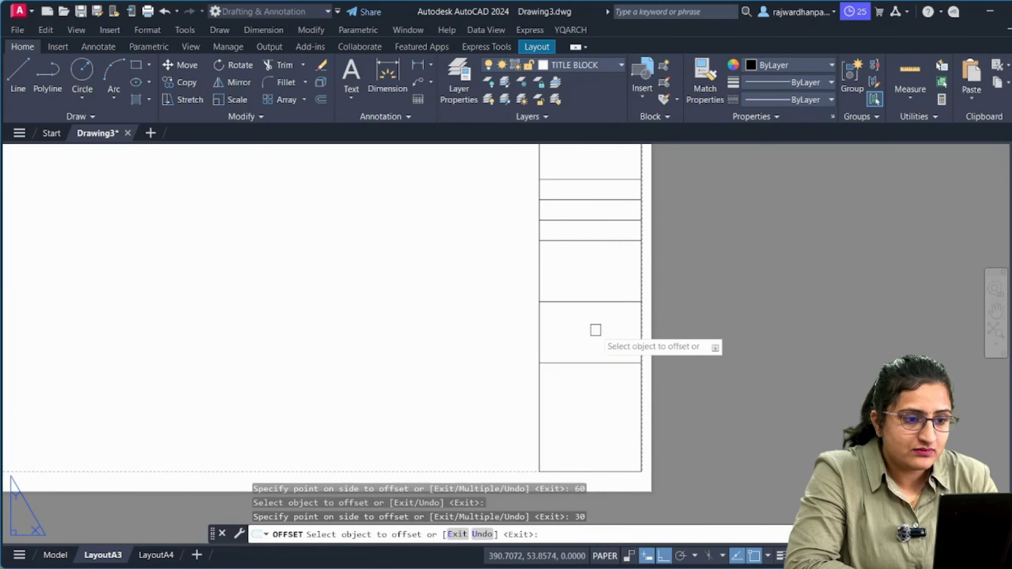
left_click(591, 363)
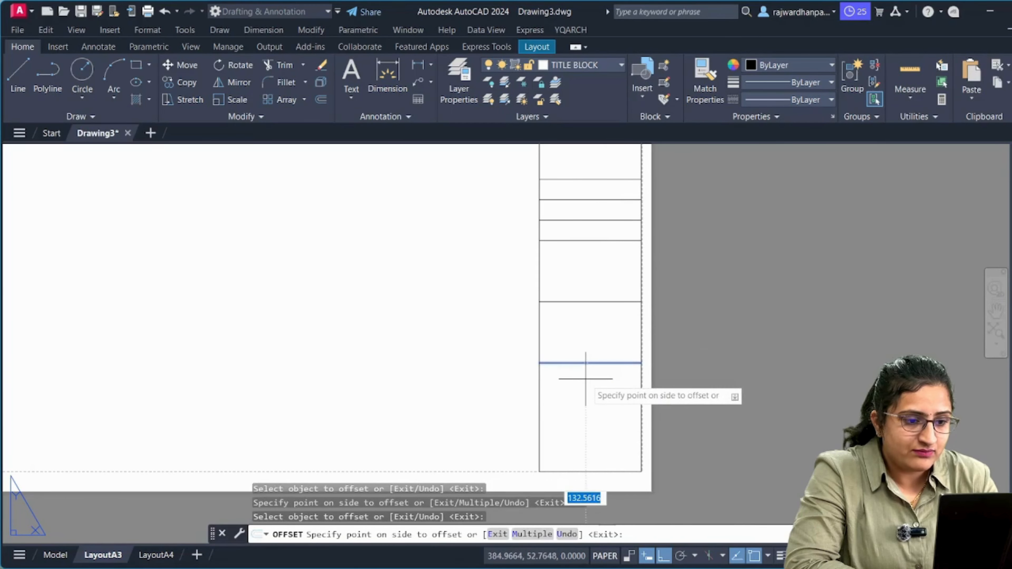
type("30")
key("Return")
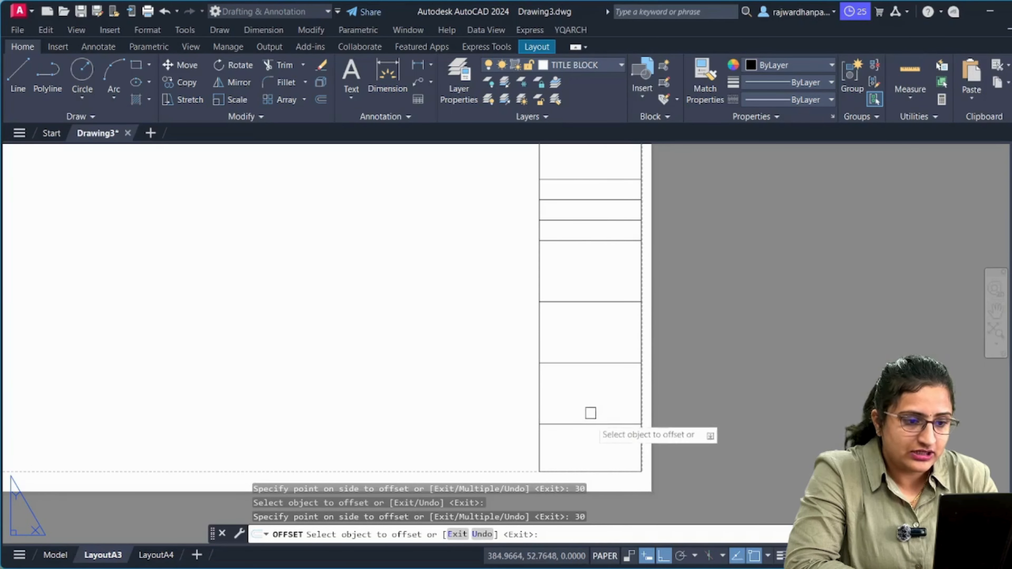
Offset the lowest row line 15 mm downwards to divide the remaining space at the strip's bottom.
left_click(588, 423)
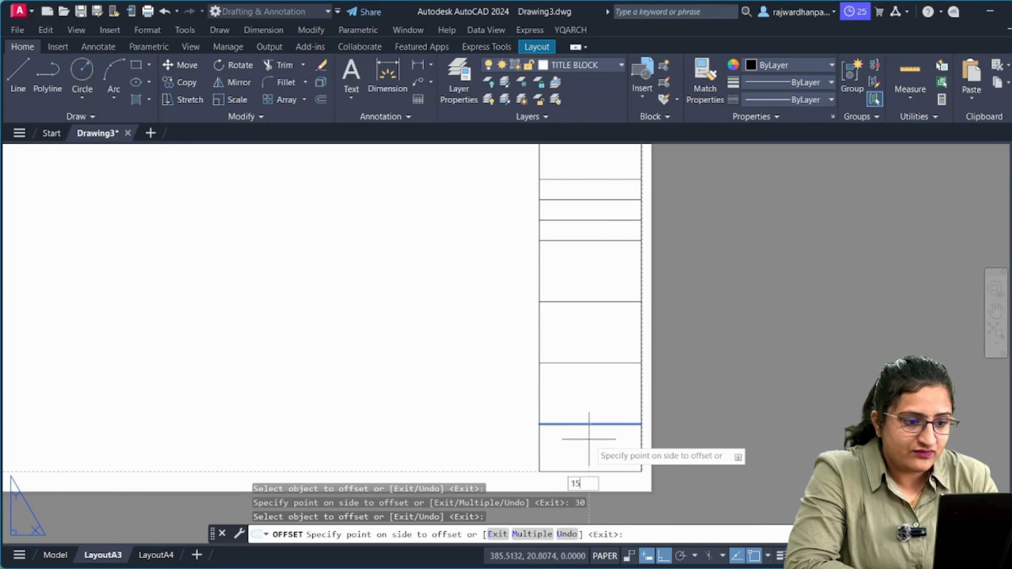
type("15")
key("Return")
key("Escape")
key("Escape")
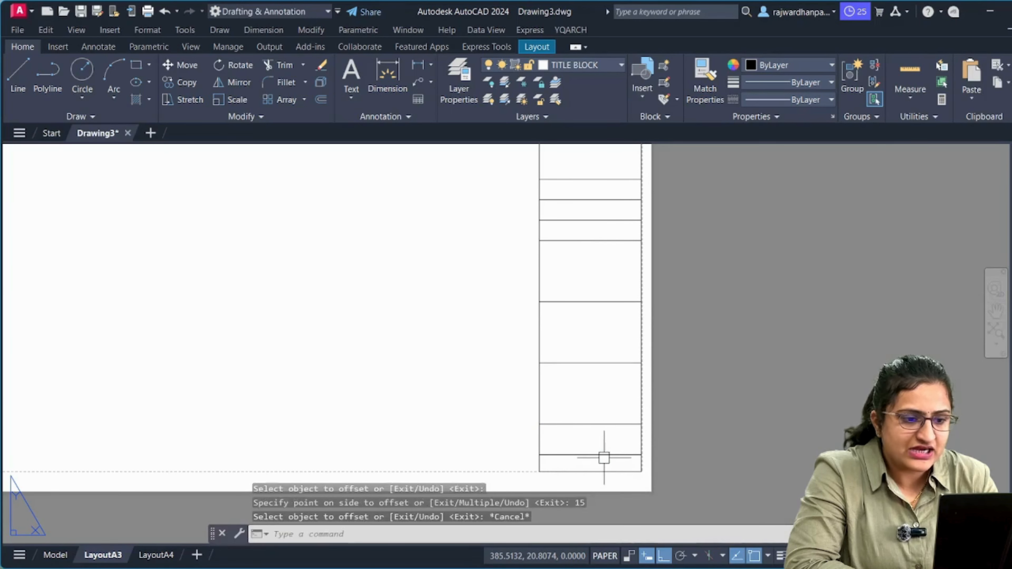
Move the lowest row line up to the midpoint between the line above and the strip's bottom edge, making two equal rows.
left_click(603, 455)
type("M")
key("Return")
left_click(641, 454)
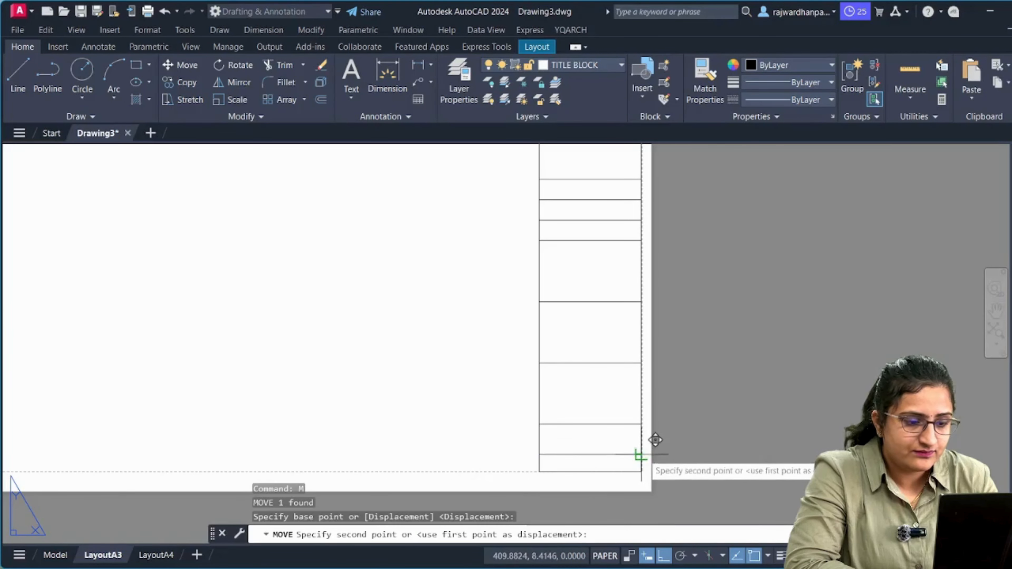
key("Escape")
key("Escape")
key("Escape")
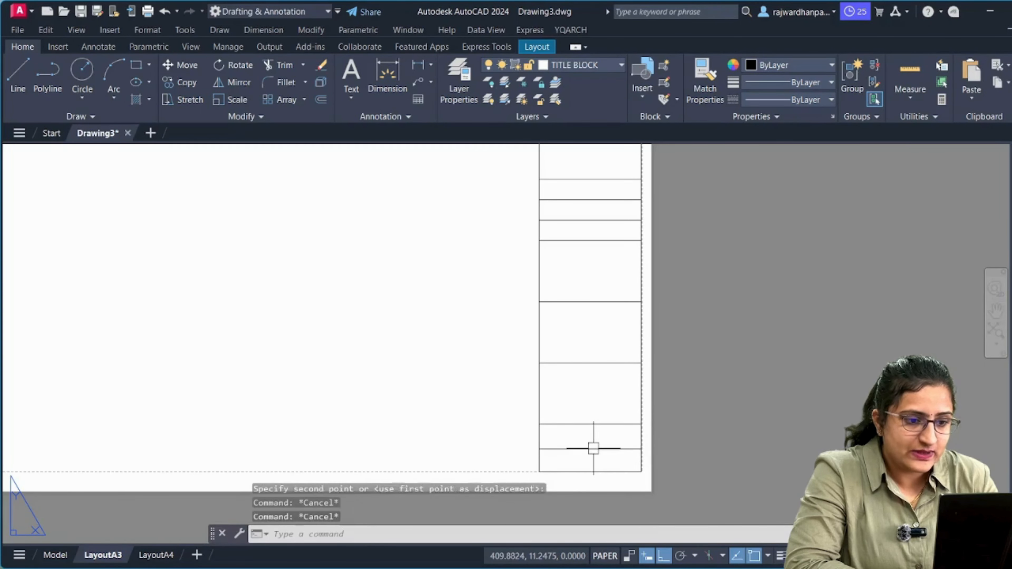
Offset the title block's top line 15 mm downwards to form a header row.
scroll(605, 434, "down", 2)
middle_click_drag(634, 296, 636, 388)
left_click(603, 207)
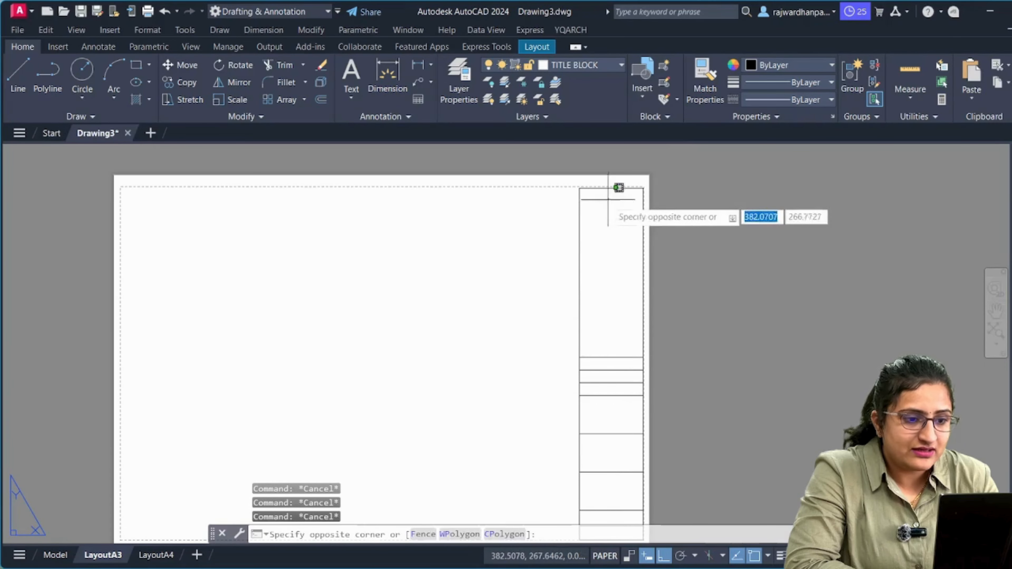
scroll(600, 199, "up", 4)
middle_click_drag(605, 195, 561, 254)
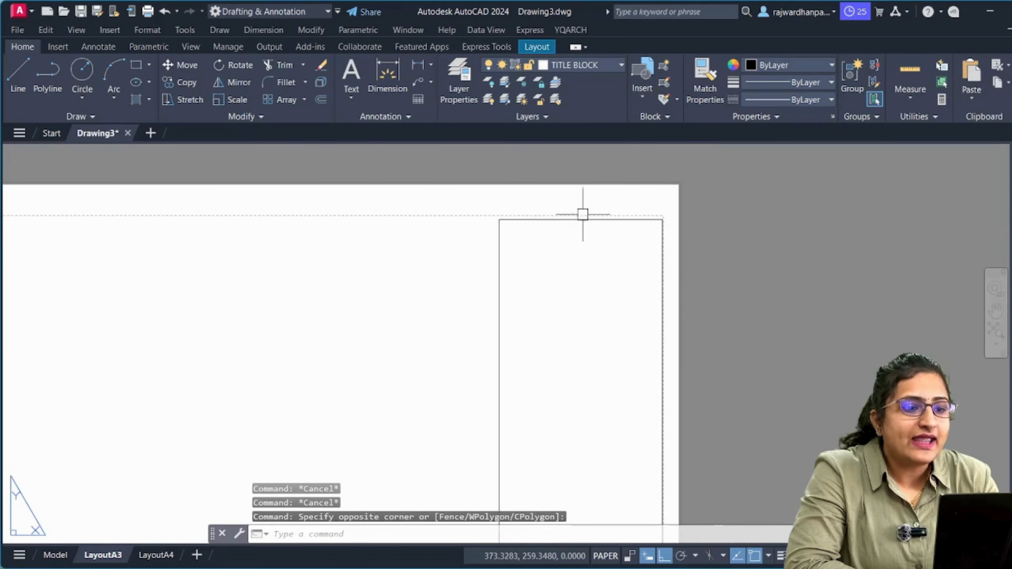
left_click(581, 217)
key("Return")
type("3")
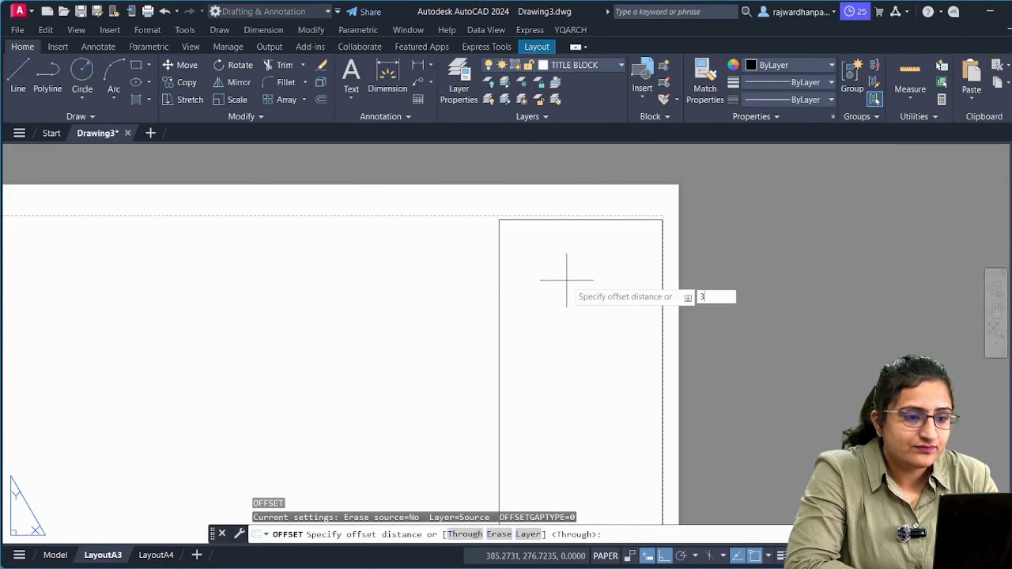
type("0")
key("Return")
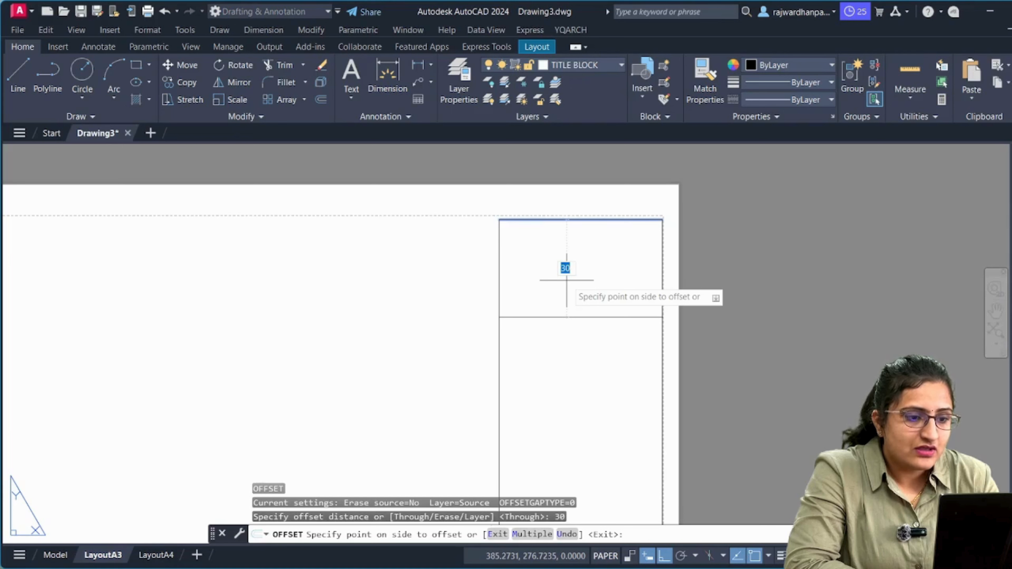
left_click(566, 280)
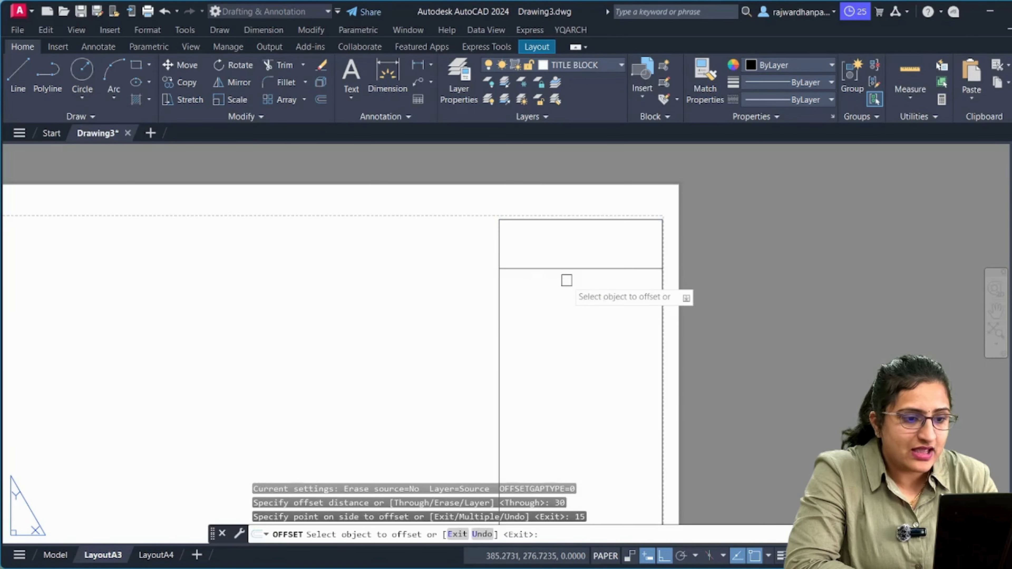
key("Escape")
key("Escape")
key("Escape")
Add the multiline text "GENERAL NOTES" just below the header row's lower line, in a text frame about 48 mm wide.
middle_click_drag(579, 321, 515, 264)
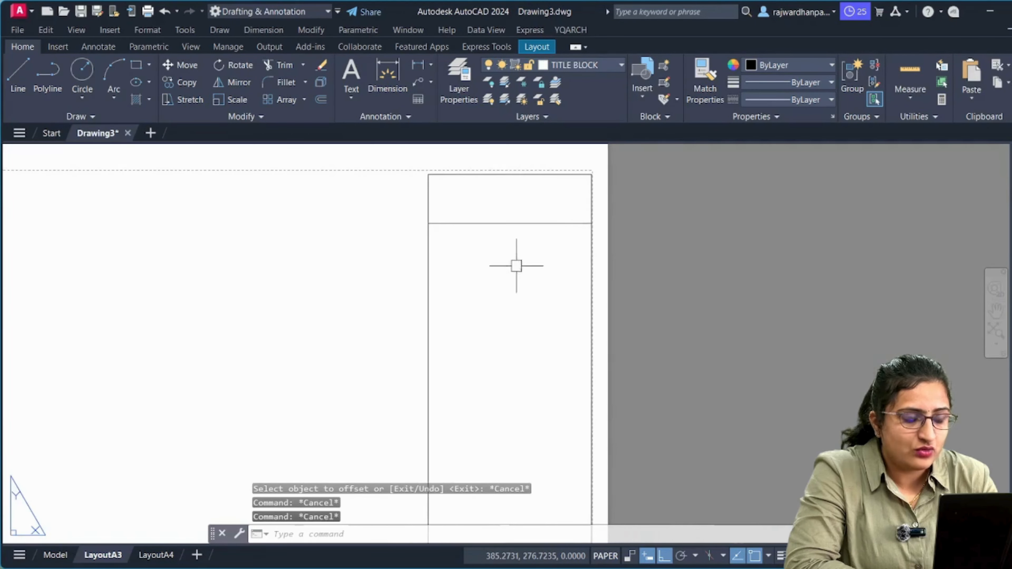
scroll(461, 240, "up", 2)
middle_click_drag(461, 240, 465, 287)
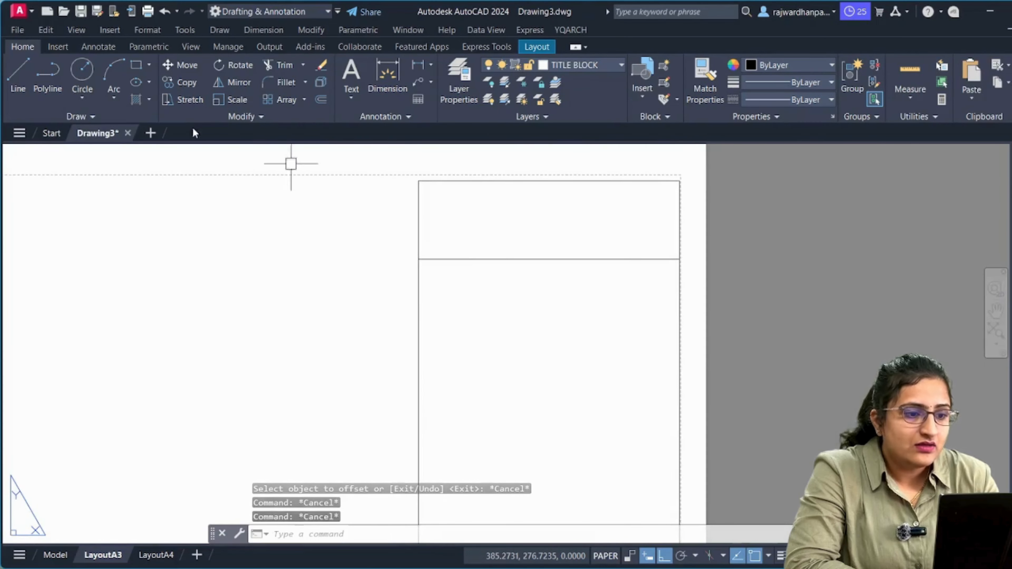
left_click(353, 101)
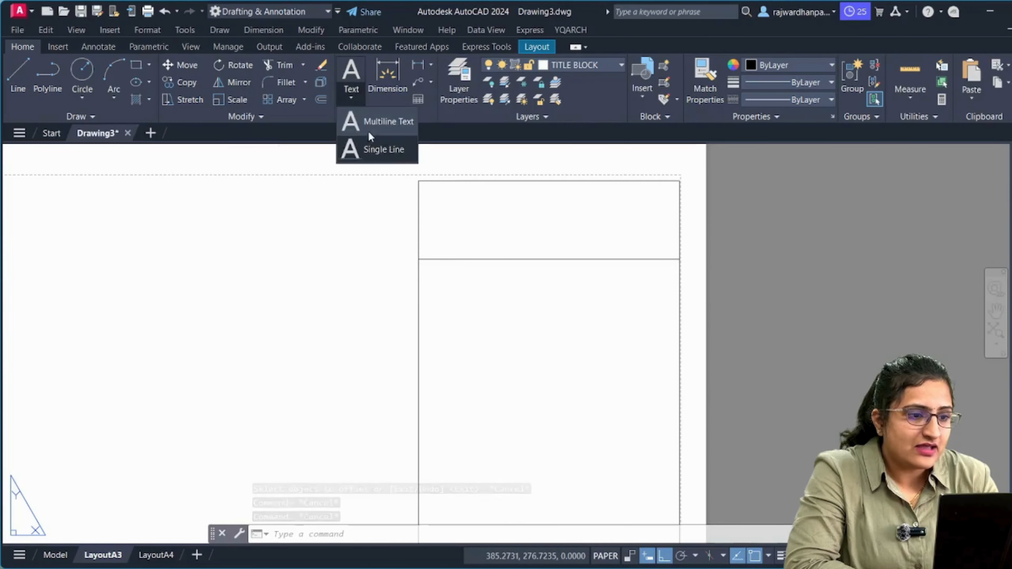
left_click(380, 122)
scroll(431, 264, "up", 4)
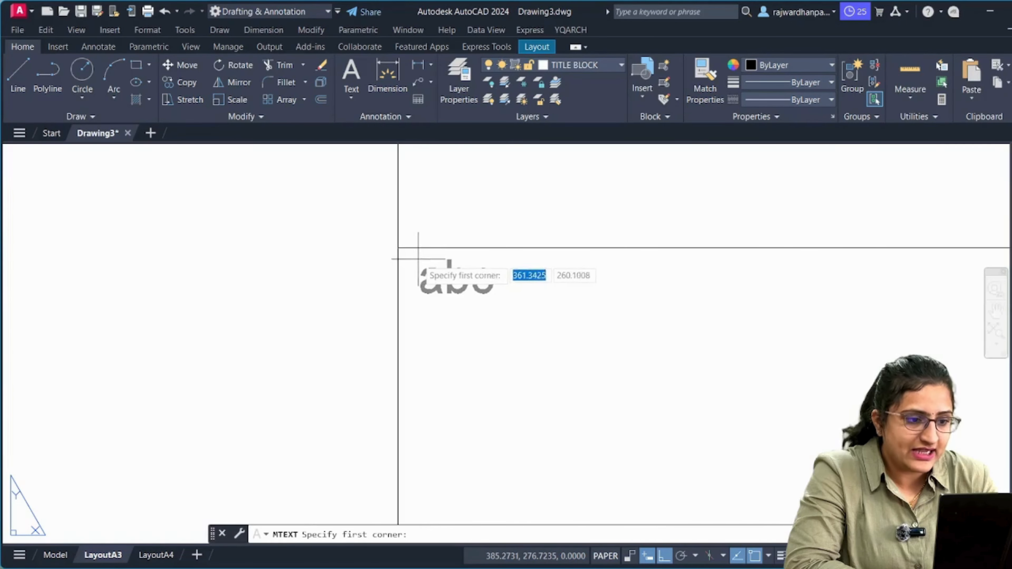
left_click(411, 256)
scroll(411, 255, "down", 3)
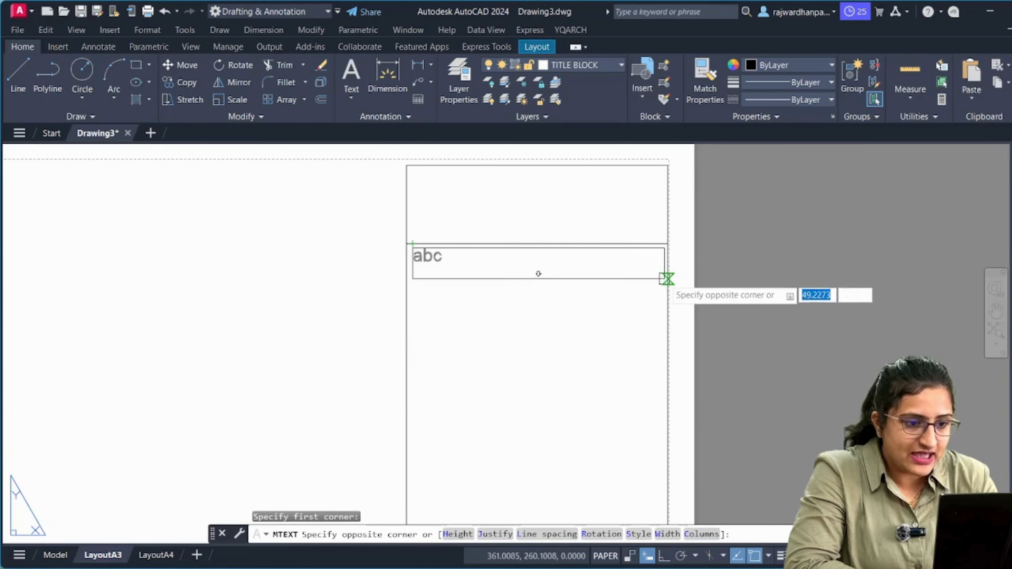
left_click(663, 277)
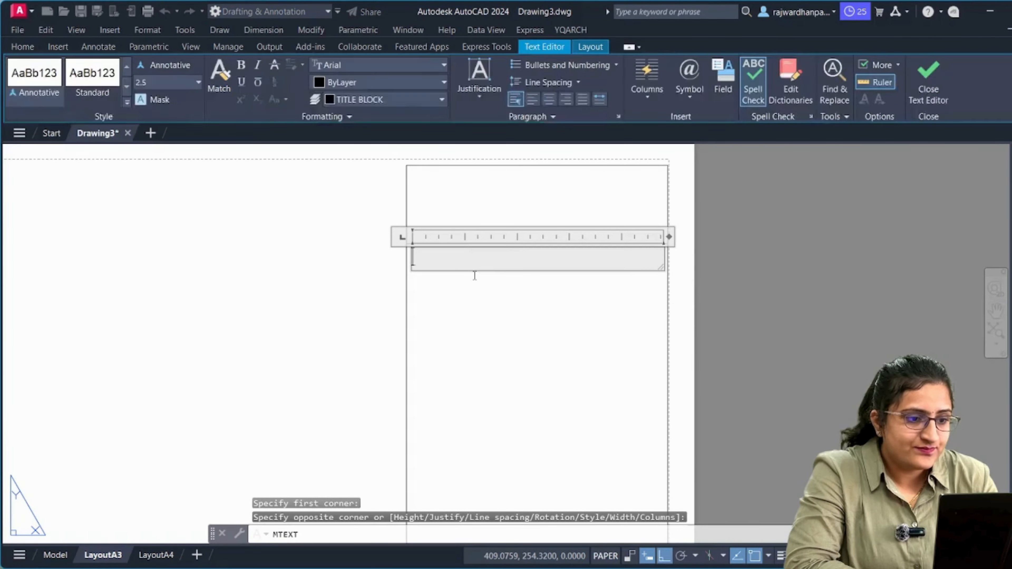
type("GENERAL NOTES")
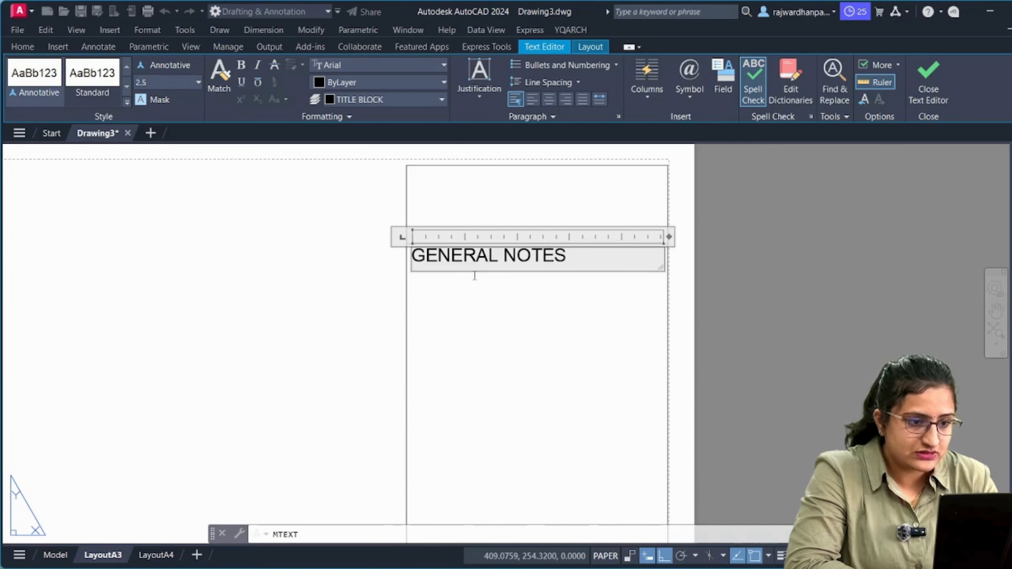
left_click(492, 312)
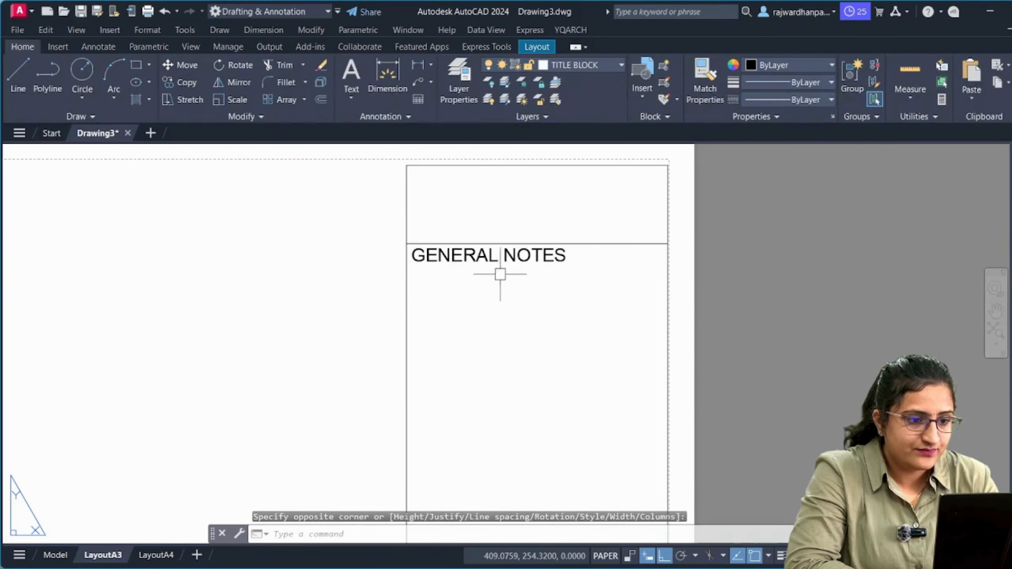
Try a text height of 10 on the GENERAL NOTES label, and set the height back to 2.5.
left_click(506, 255)
double_click(517, 259)
left_click_drag(581, 257, 454, 261)
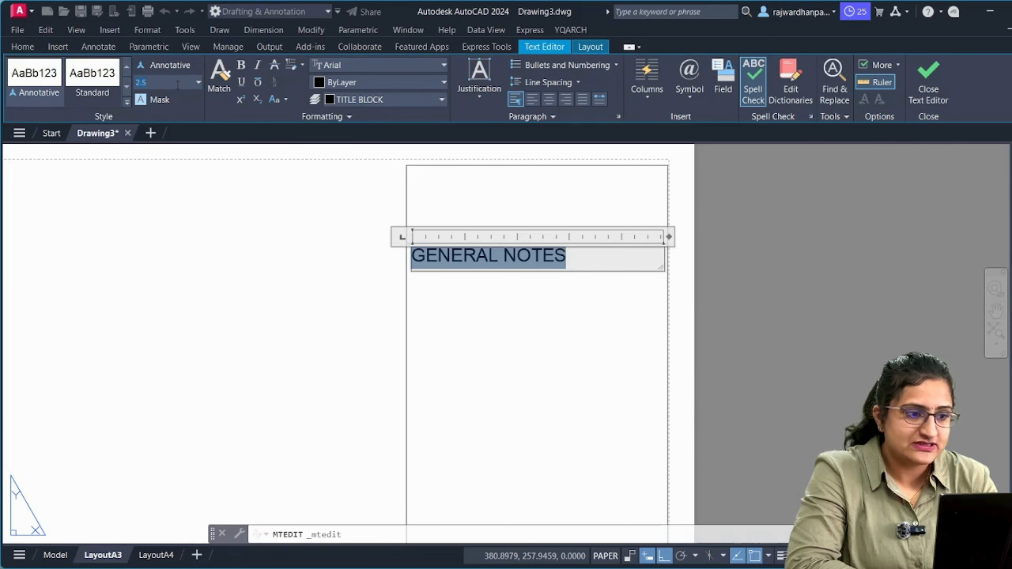
key("Num_Lock")
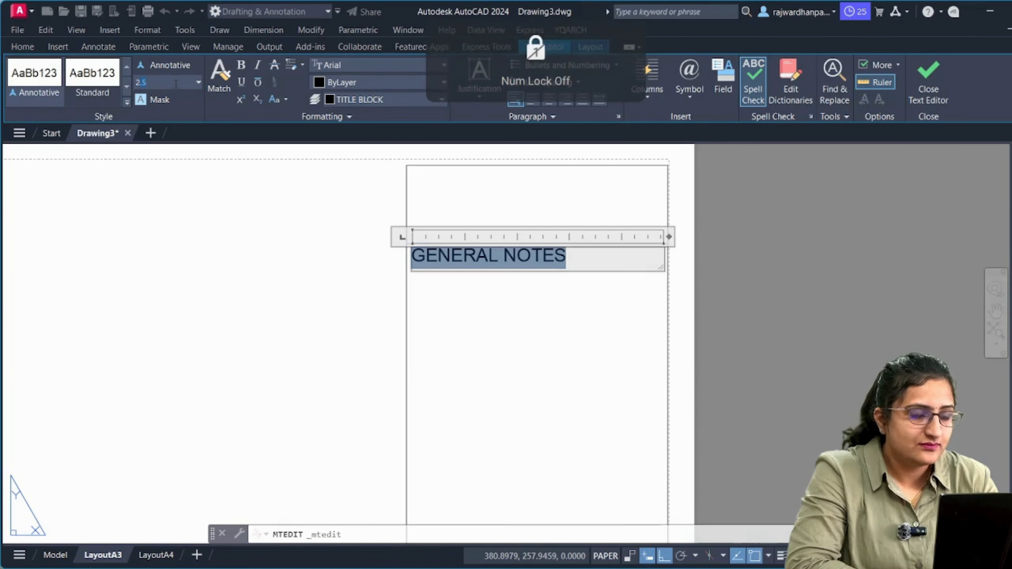
type("10")
key("Return")
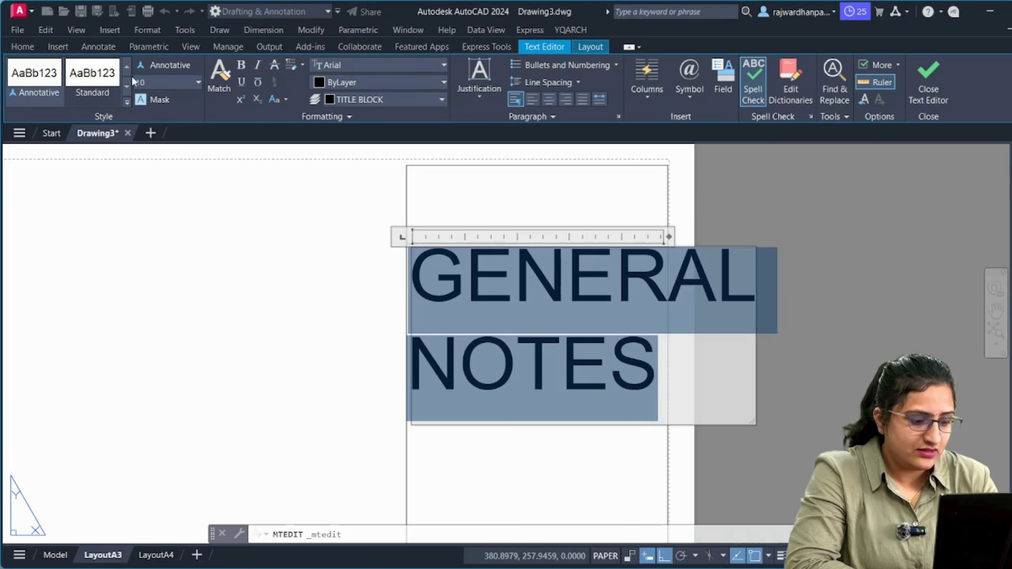
left_click(197, 82)
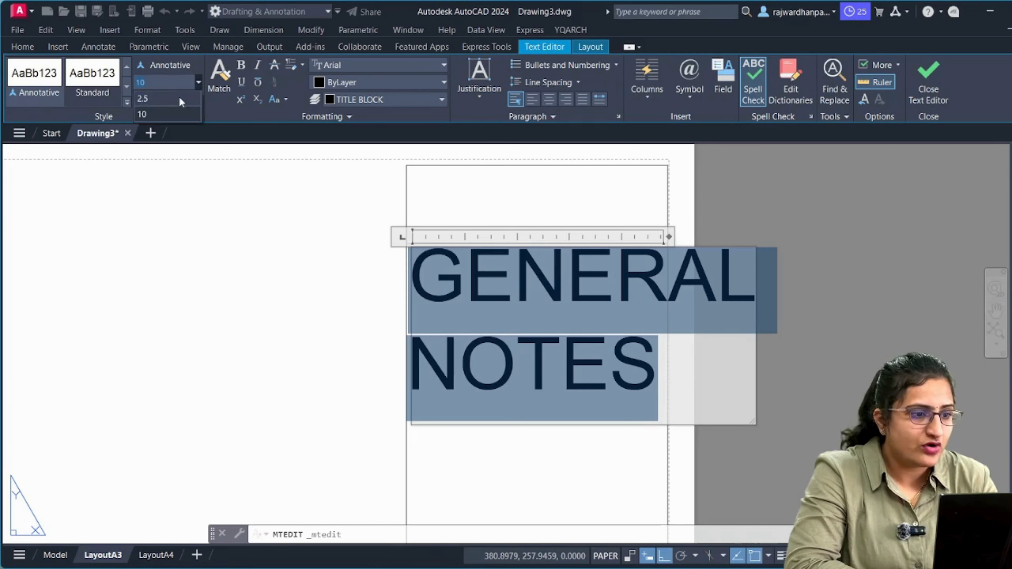
left_click(167, 95)
left_click(493, 305)
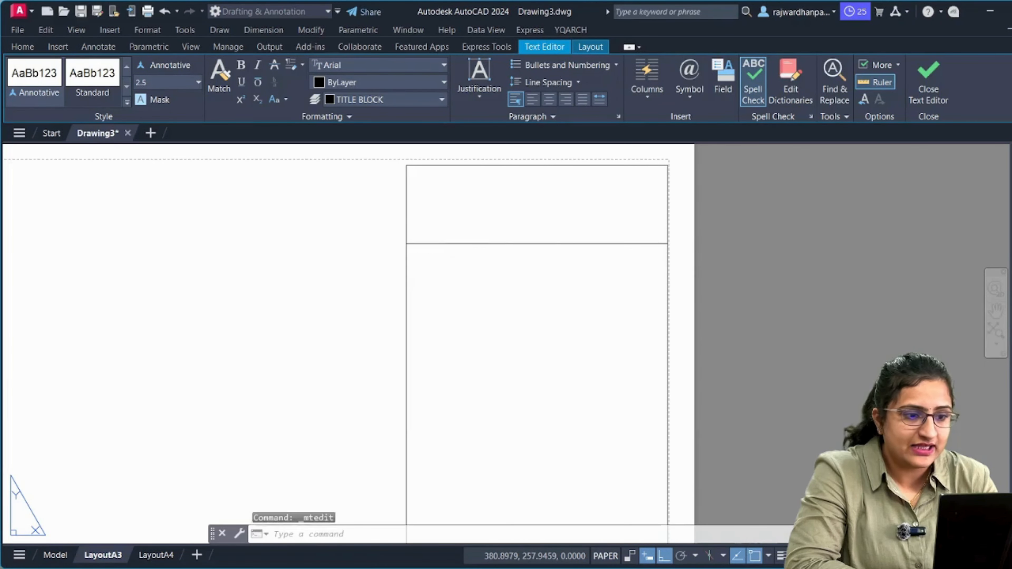
left_click(560, 290)
Copy the GENERAL NOTES label, based on its row's upper-left corner, to the upper-left corner of the row below the three narrow rows.
left_click(505, 257)
middle_click_drag(504, 272, 499, 244)
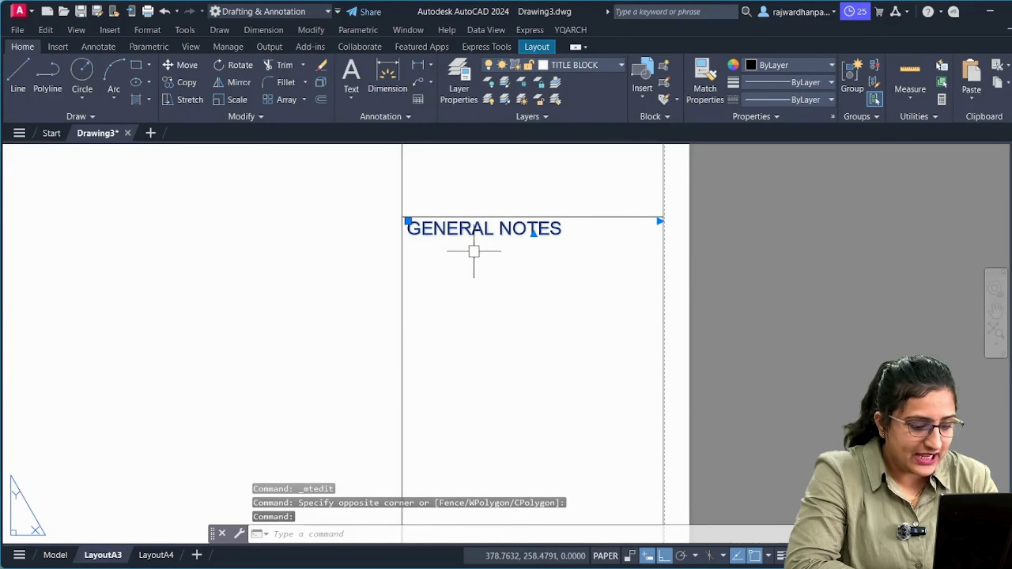
scroll(474, 251, "down", 3)
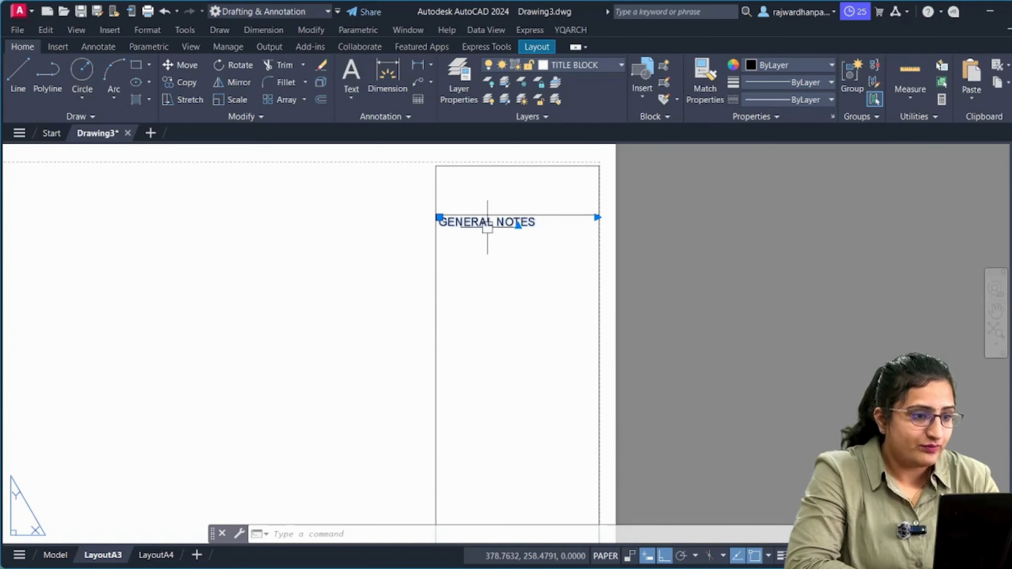
left_click(181, 82)
scroll(506, 235, "up", 2)
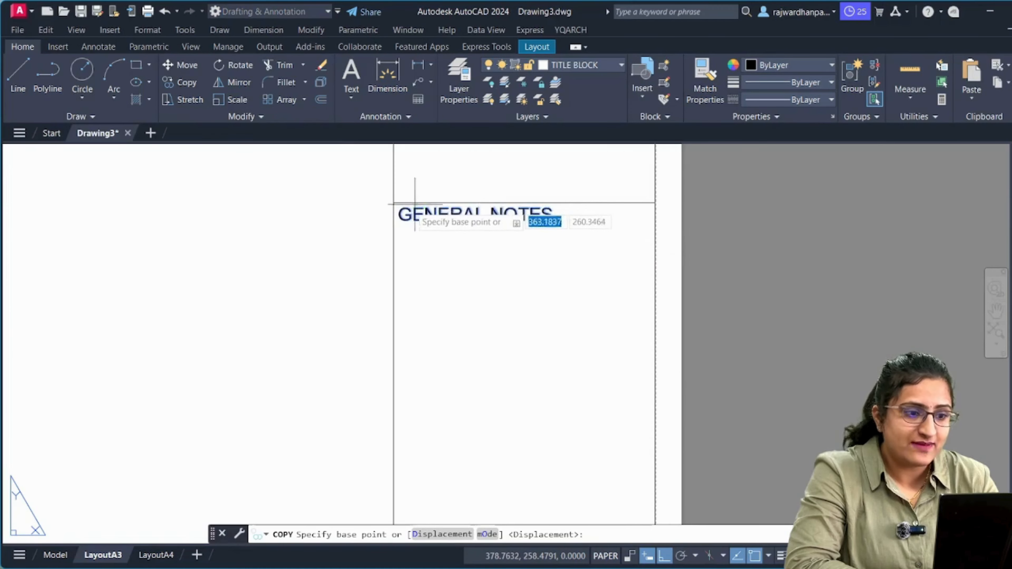
left_click(393, 202)
scroll(395, 219, "down", 4)
scroll(396, 358, "up", 3)
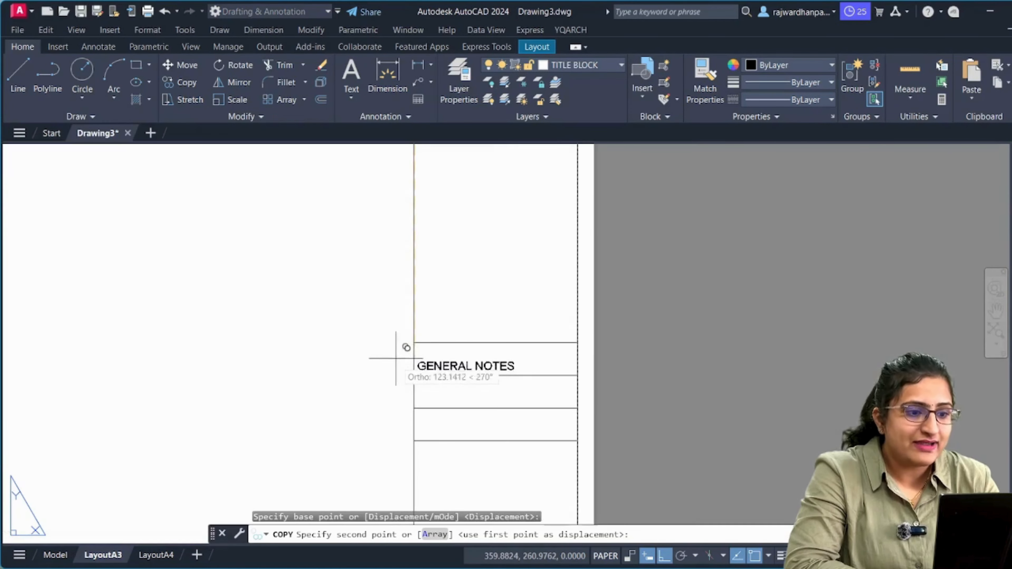
middle_click_drag(418, 343, 398, 215)
left_click(394, 313)
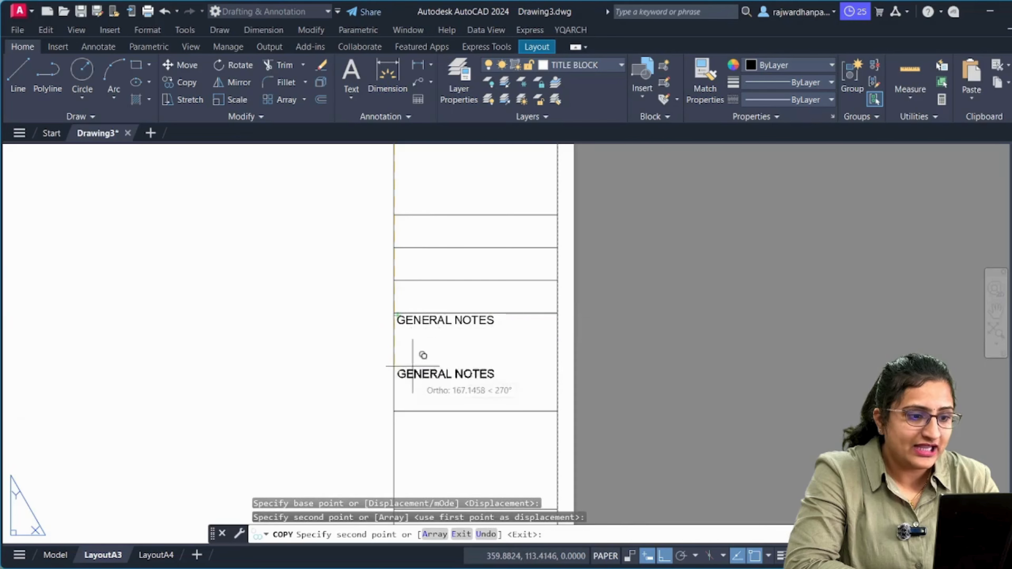
Place copies of the GENERAL NOTES label at the upper-left corners of the second and third 30 mm rows.
middle_click_drag(423, 355, 479, 195)
left_click(373, 280)
scroll(380, 311, "up", 2)
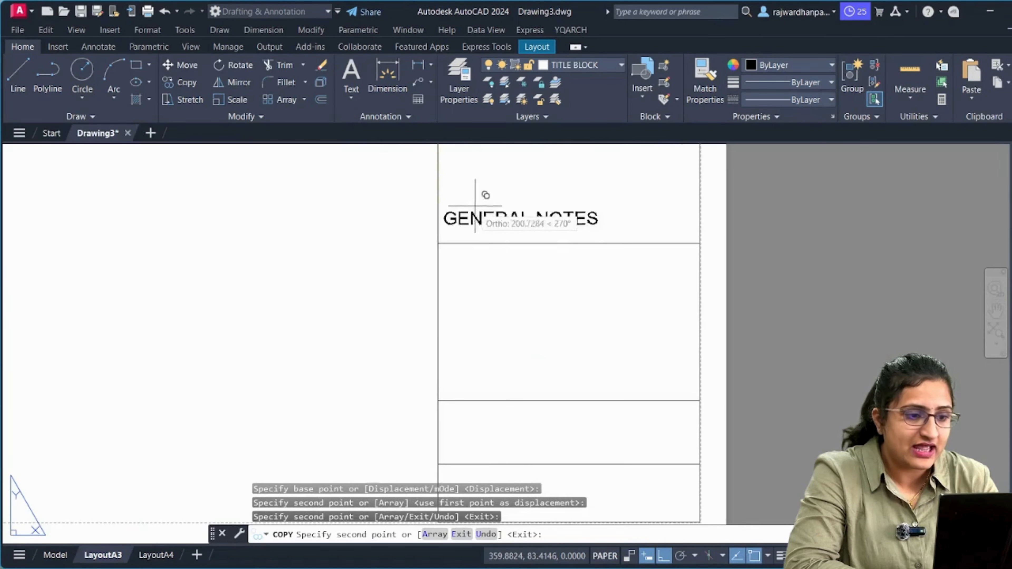
left_click(438, 243)
Place copies of the GENERAL NOTES label at the upper-left corners of the two bottom rows, and finish copying.
scroll(470, 223, "down", 4)
scroll(480, 239, "up", 6)
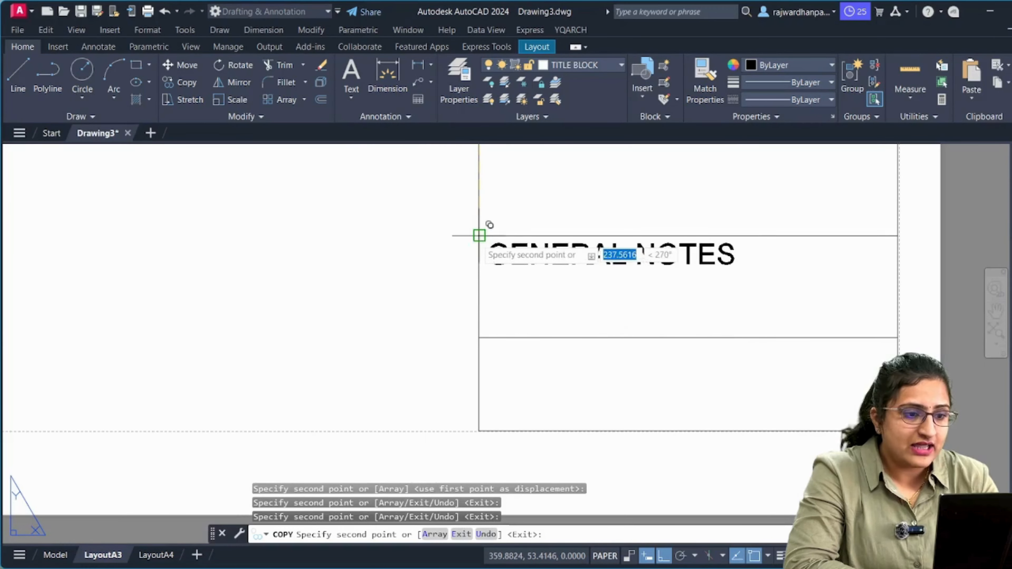
left_click(479, 235)
left_click(479, 337)
key("Escape")
key("Escape")
key("Escape")
scroll(391, 353, "down", 8)
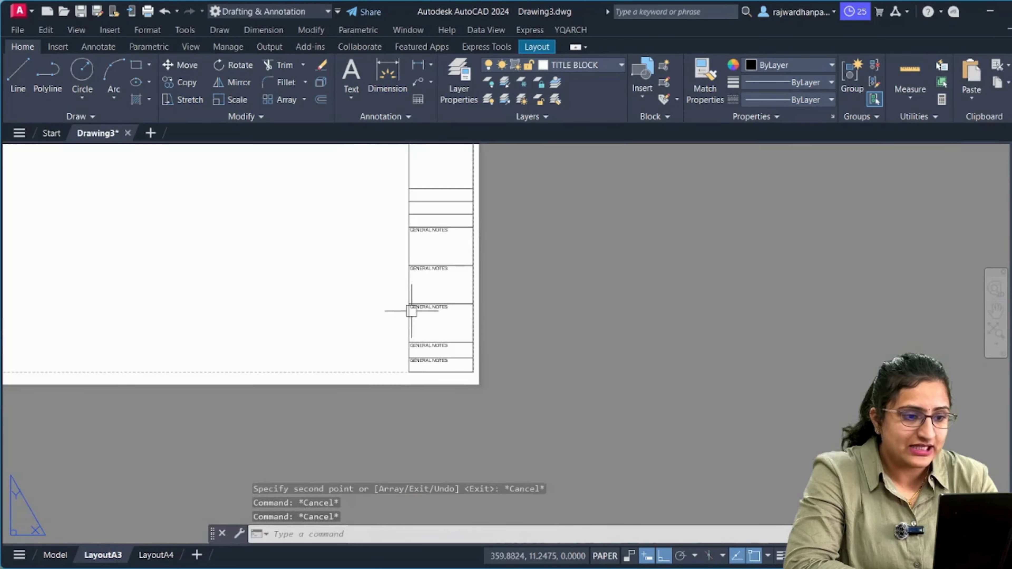
Replace the GENERAL NOTES label in the row below the three narrow rows with COMPANY NAME.
scroll(412, 311, "up", 4)
double_click(435, 204)
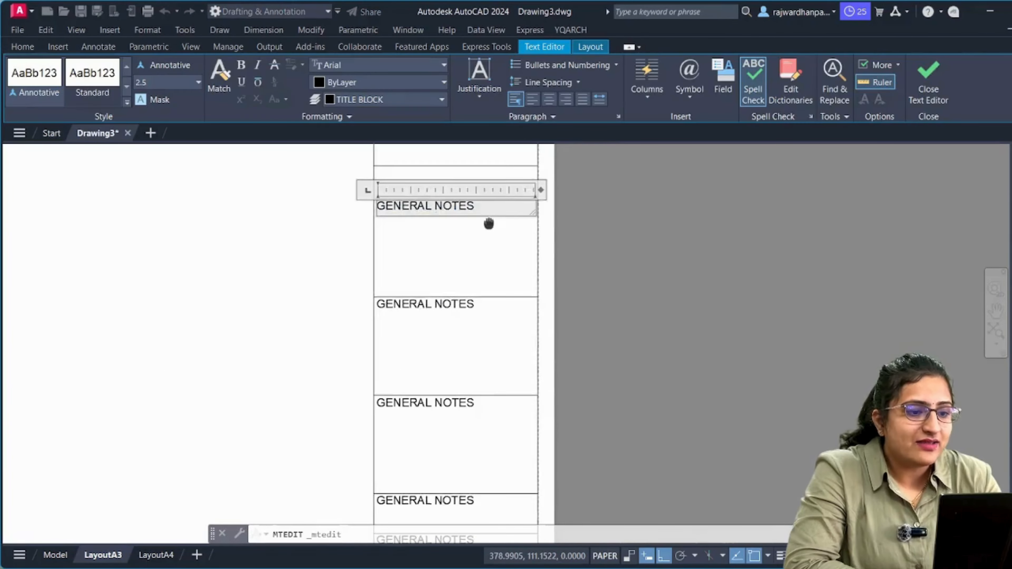
middle_click_drag(488, 223, 535, 303)
scroll(535, 303, "down", 5)
scroll(534, 302, "up", 5)
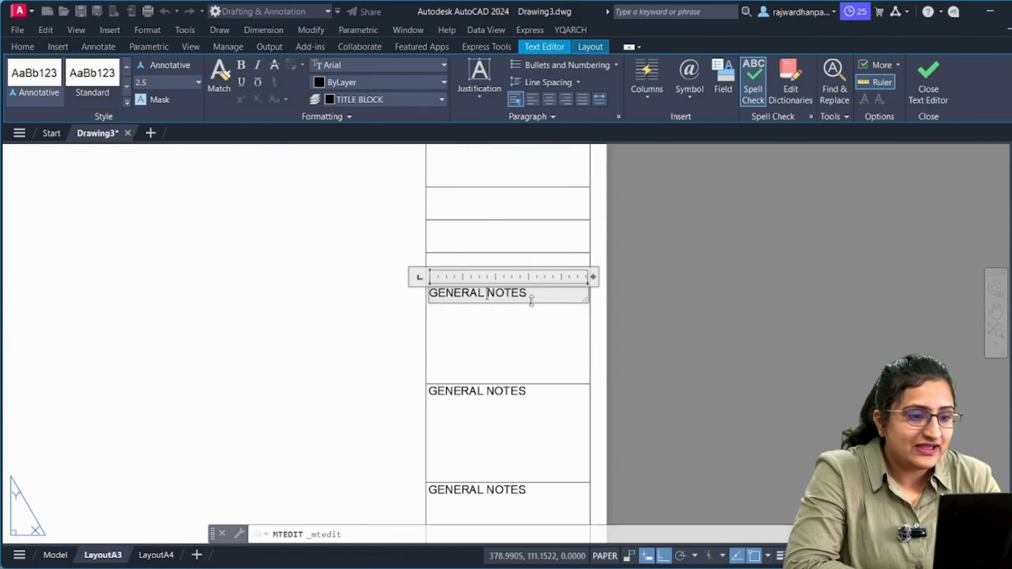
left_click_drag(532, 293, 404, 285)
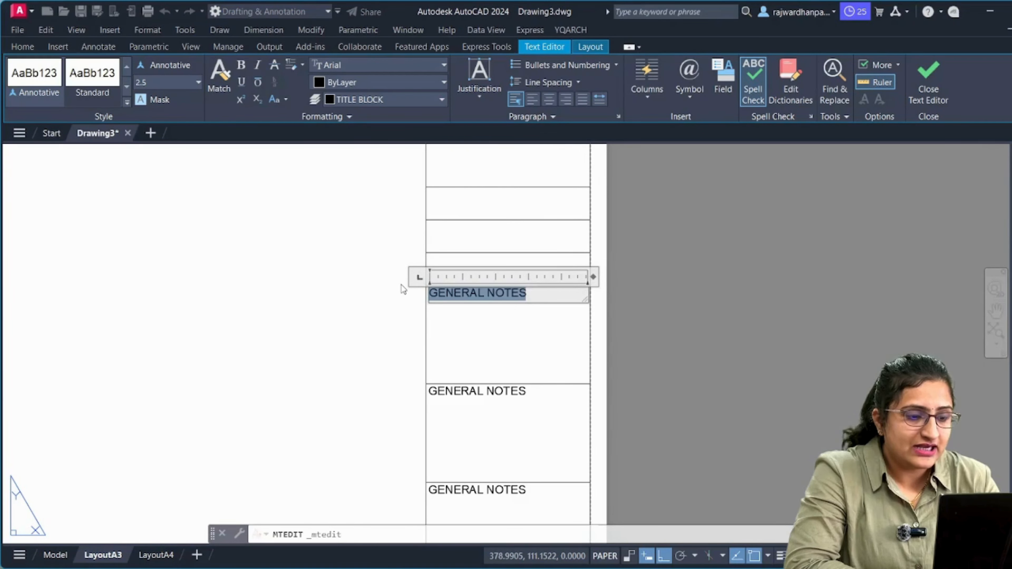
type("PROJW")
key("BackSpace")
key("BackSpace")
key("BackSpace")
key("BackSpace")
key("BackSpace")
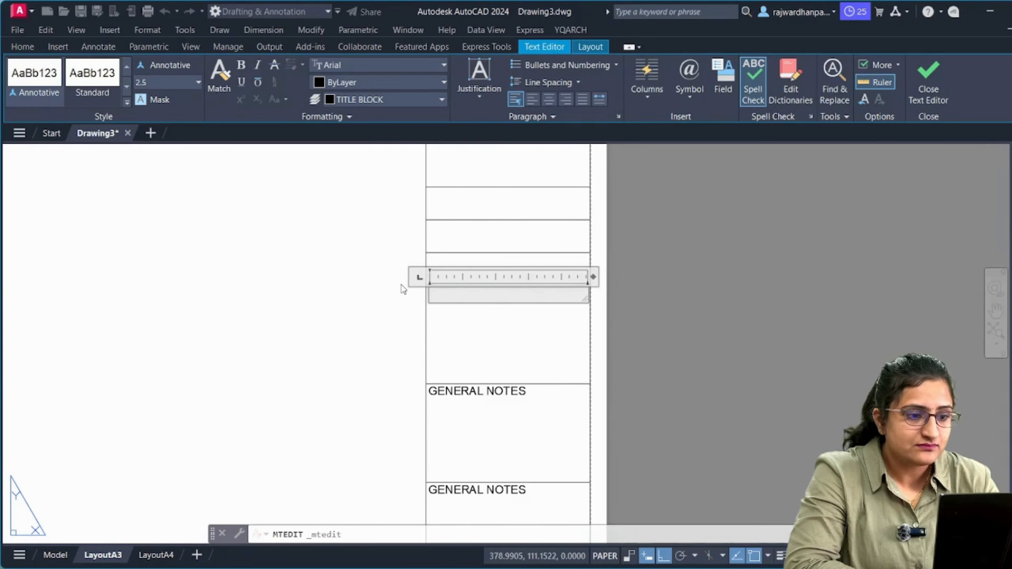
type("COM[A")
key("BackSpace")
key("BackSpace")
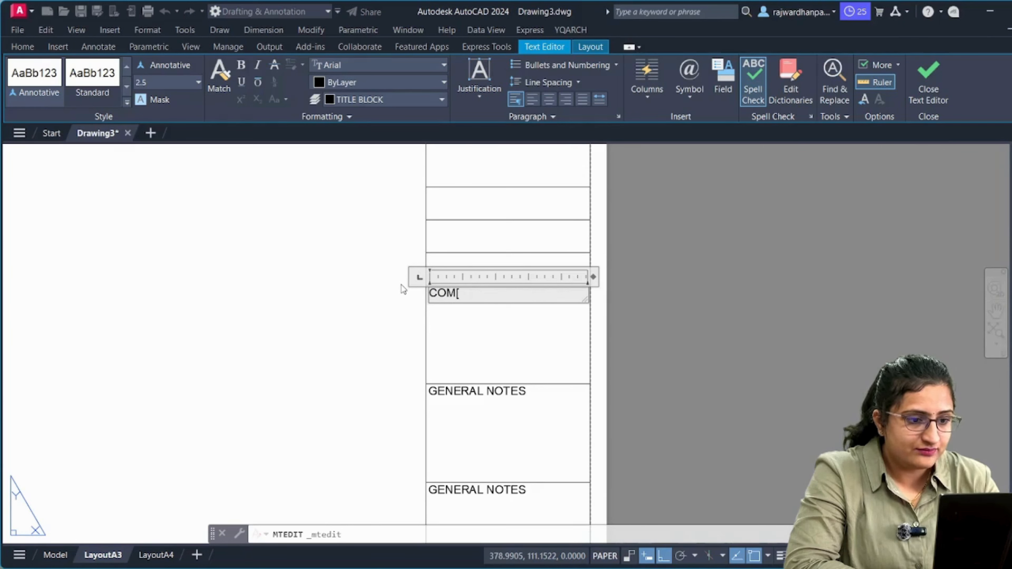
type("PANY NAME")
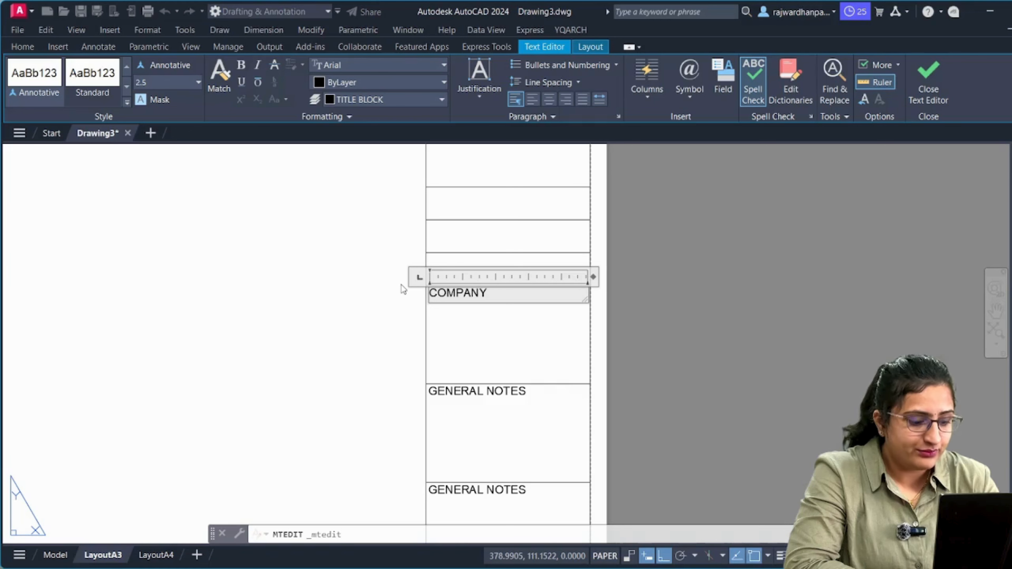
left_click(407, 288)
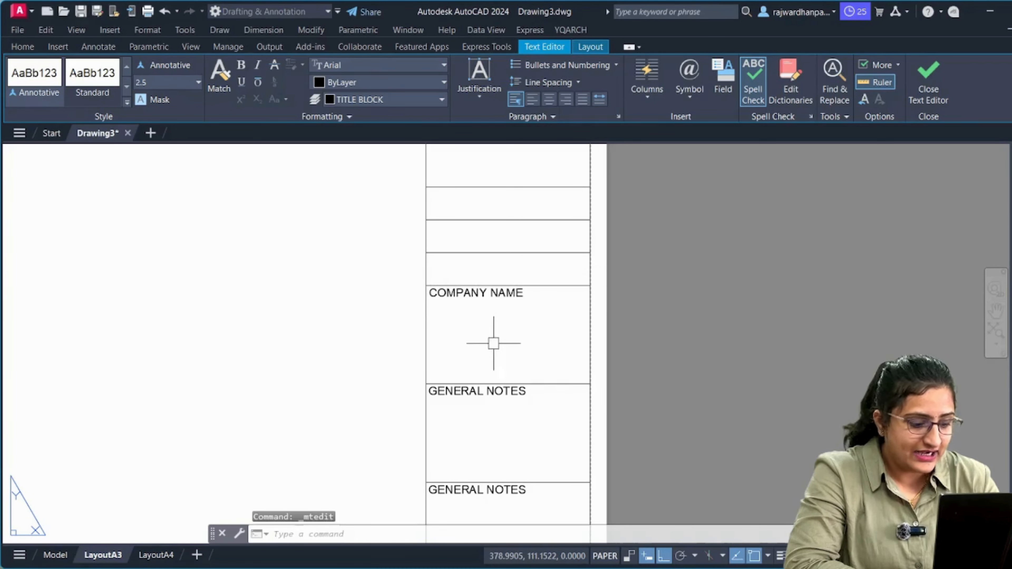
double_click(506, 390)
left_click_drag(533, 393, 427, 391)
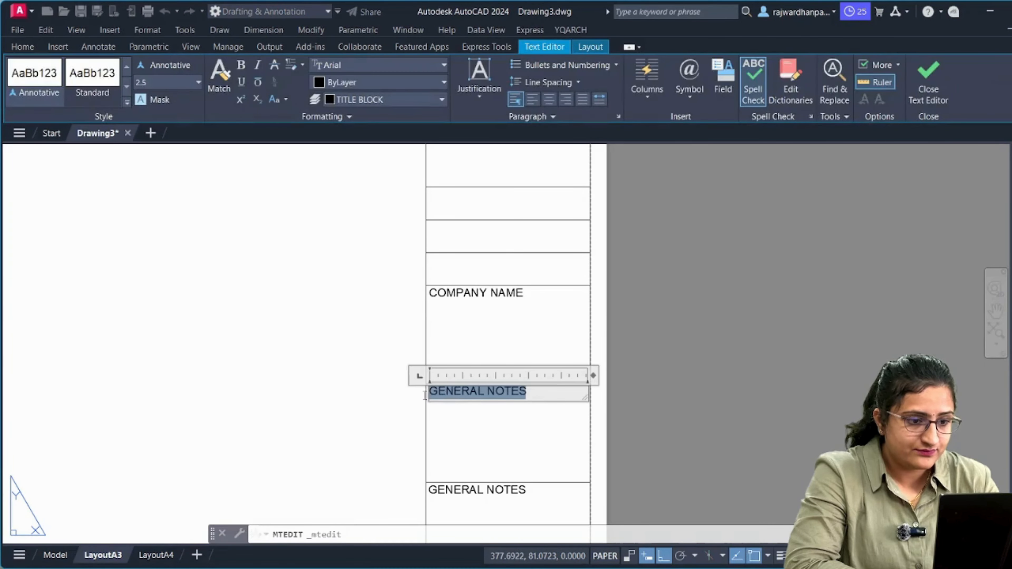
left_click(509, 313)
left_click(510, 294)
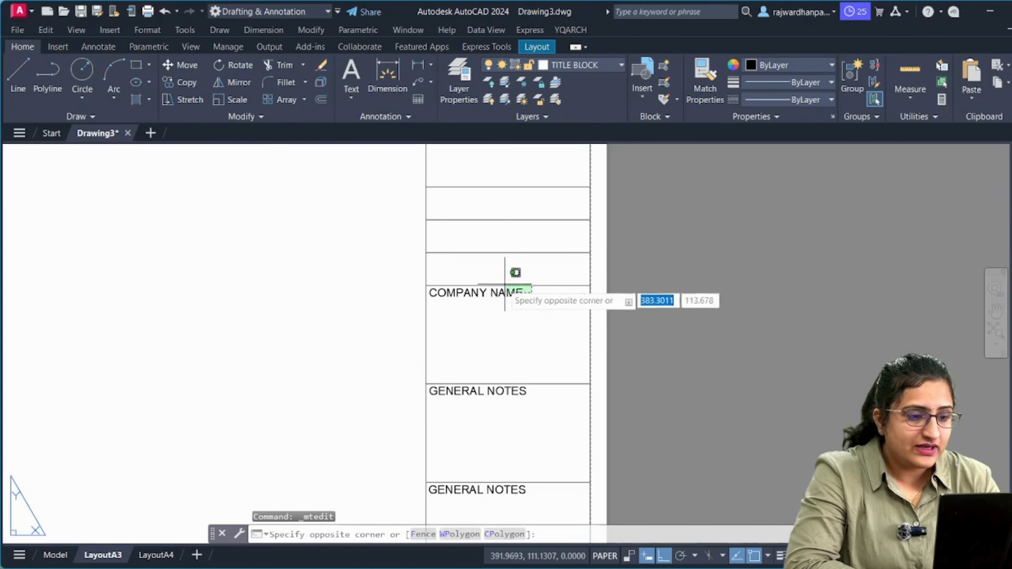
left_click(511, 291)
key("Escape")
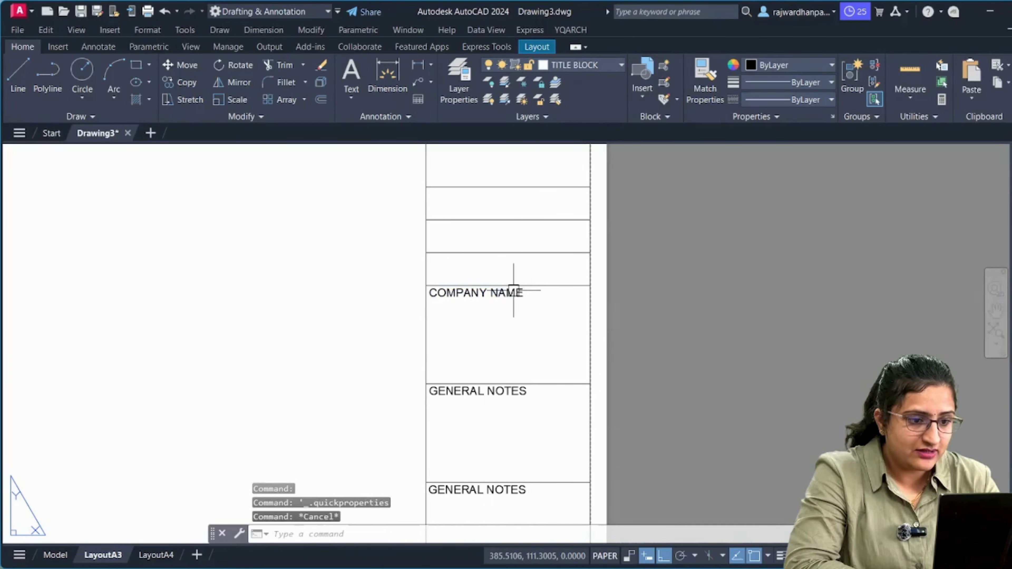
Extend the company label to COMPANY NAME & ADDRESS, and make its text frame taller so ADDRESS wraps onto a second line.
double_click(511, 290)
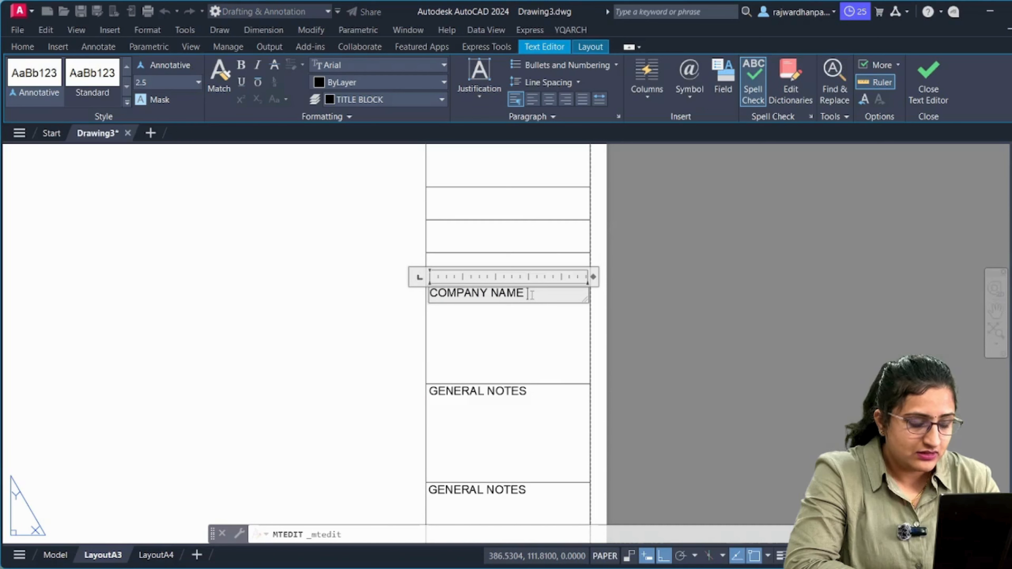
type("& ADD")
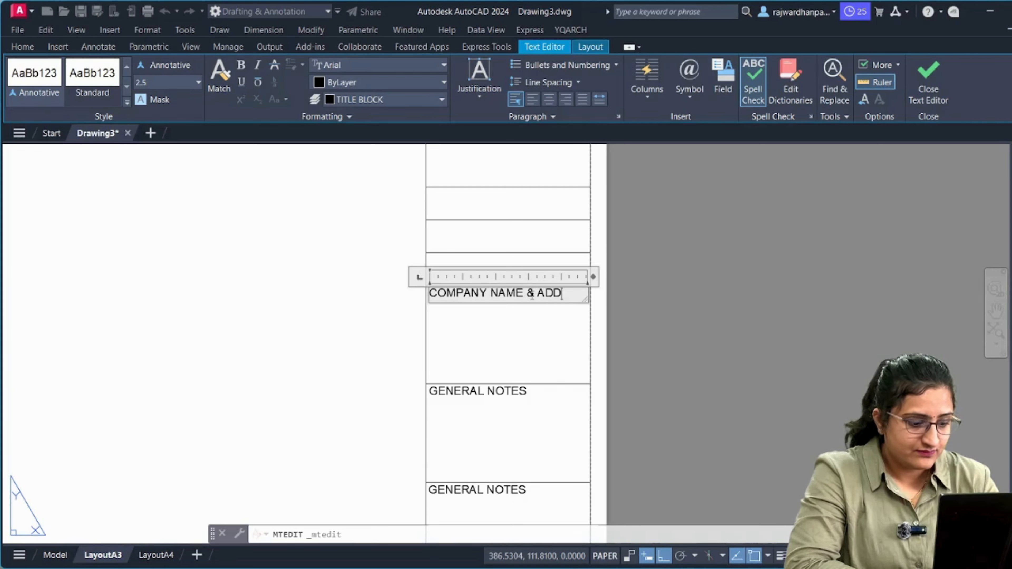
type("RESS")
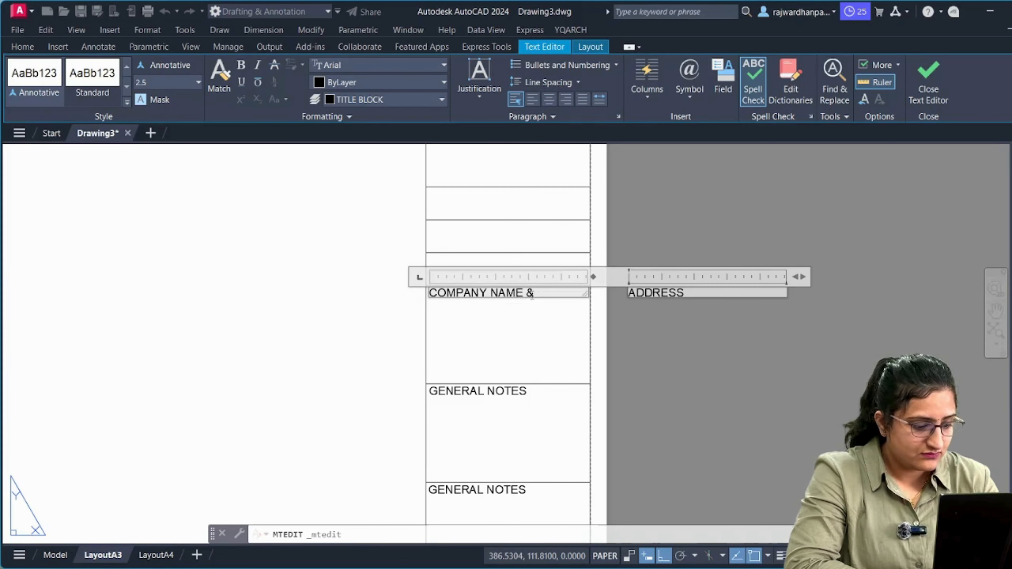
left_click(544, 325)
double_click(522, 292)
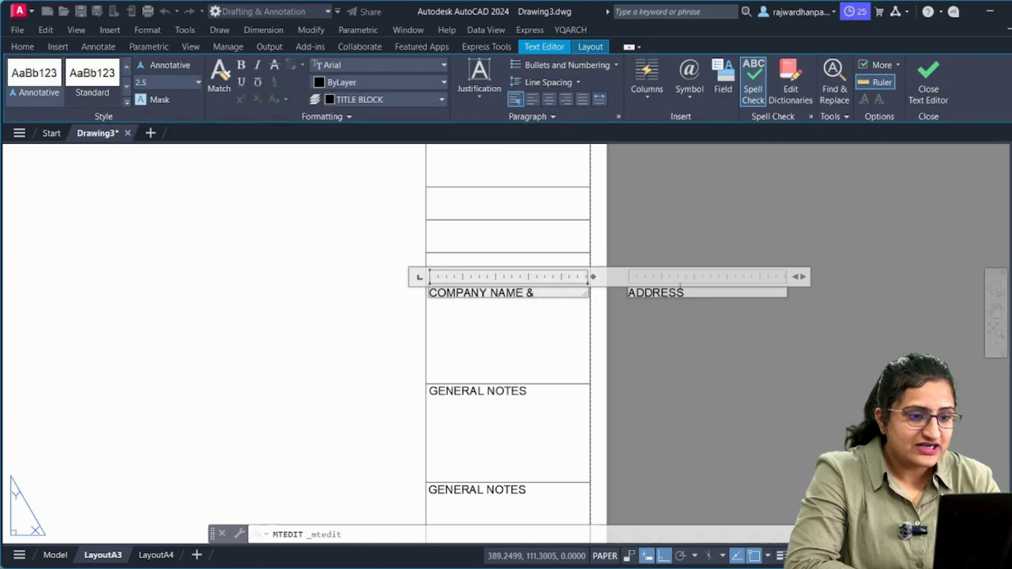
mouse_move(589, 294)
left_mouse_down()
mouse_move(591, 315)
mouse_move(585, 305)
left_mouse_up()
left_click(526, 343)
Replace the GENERAL NOTES label in the row directly below the company name and address with PROJECT NAME.
scroll(464, 278, "down", 3)
scroll(464, 278, "up", 3)
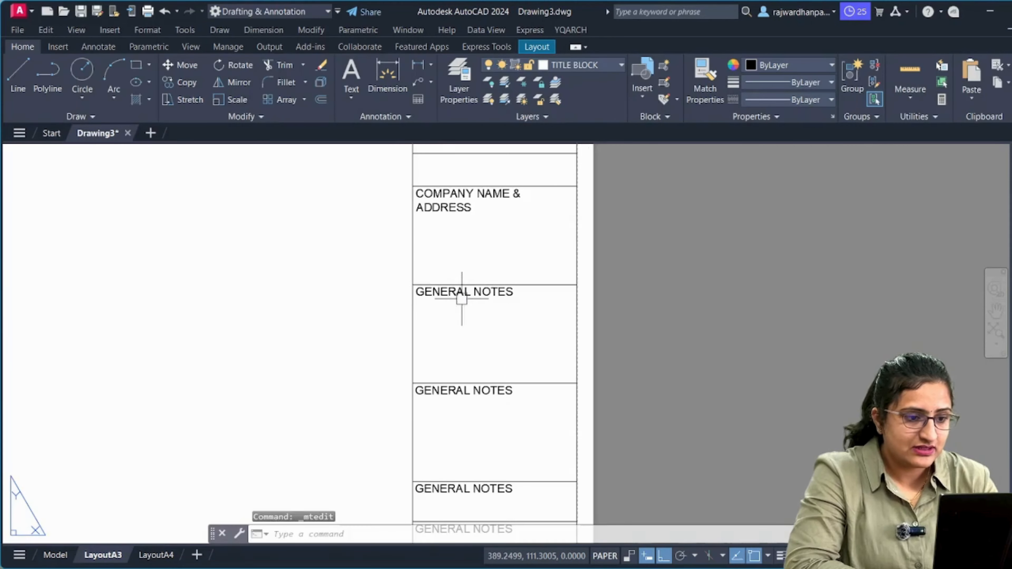
double_click(514, 294)
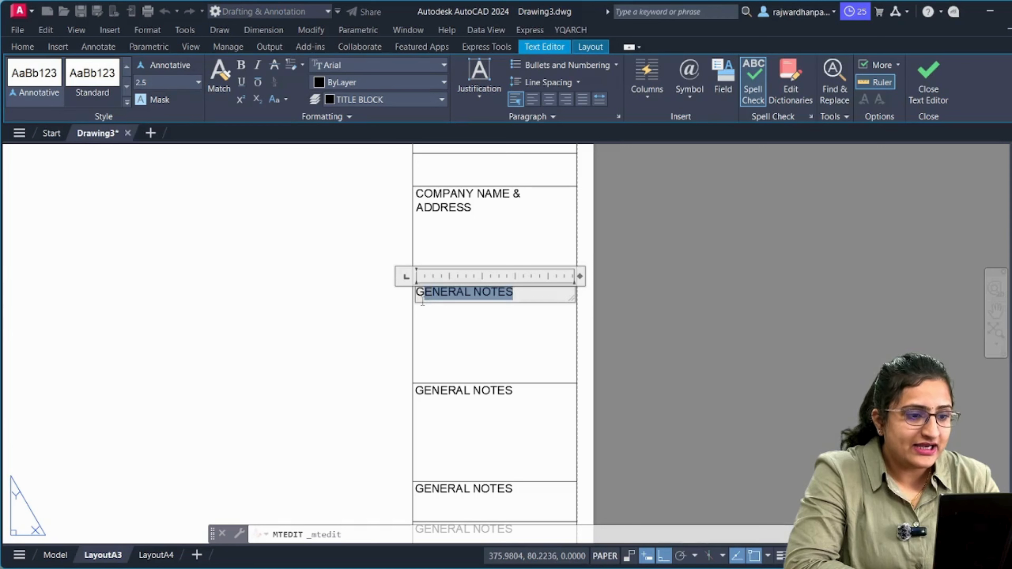
type("PR")
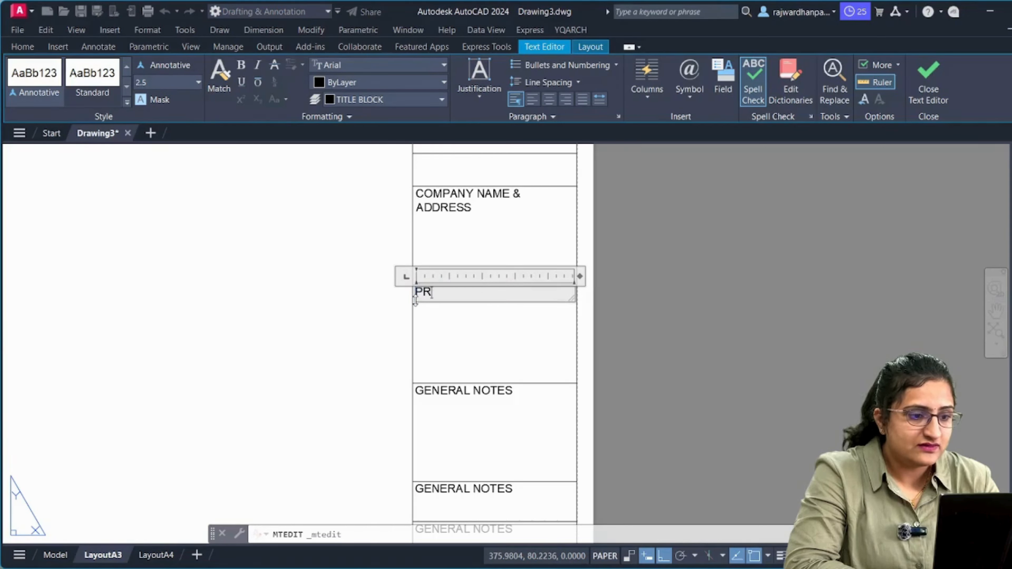
type("OJECT NAME")
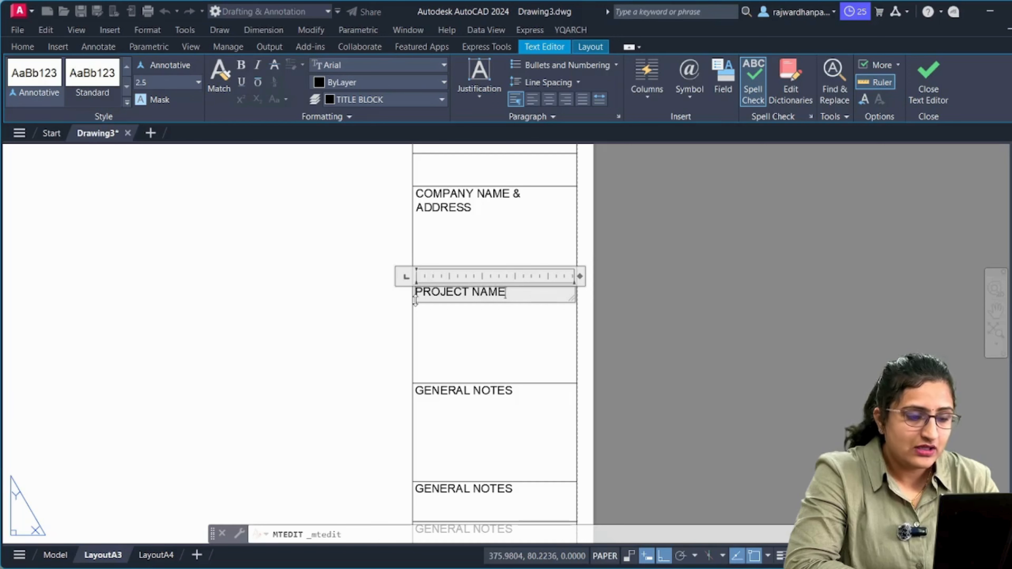
left_click(502, 354)
Replace the GENERAL NOTES label in the row below PROJECT NAME with CLIENT NAME.
scroll(501, 355, "down", 2)
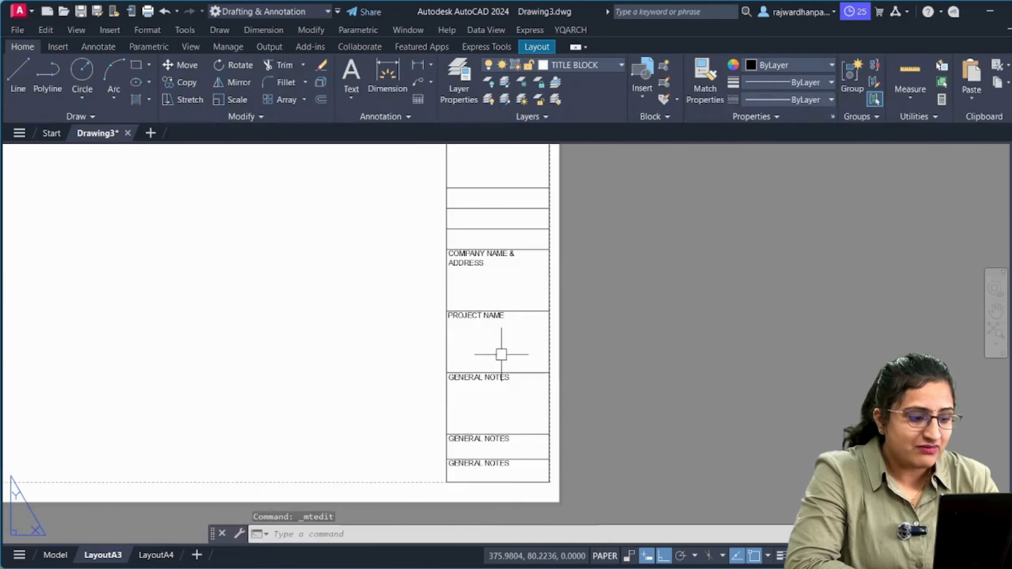
scroll(481, 401, "up", 4)
middle_click_drag(482, 400, 501, 284)
double_click(515, 251)
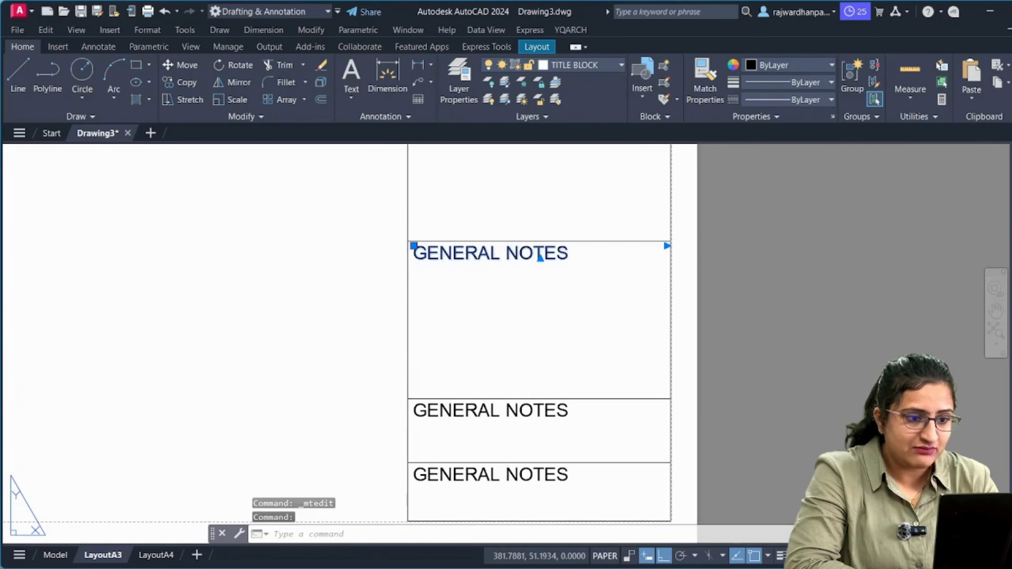
left_click_drag(568, 259, 416, 266)
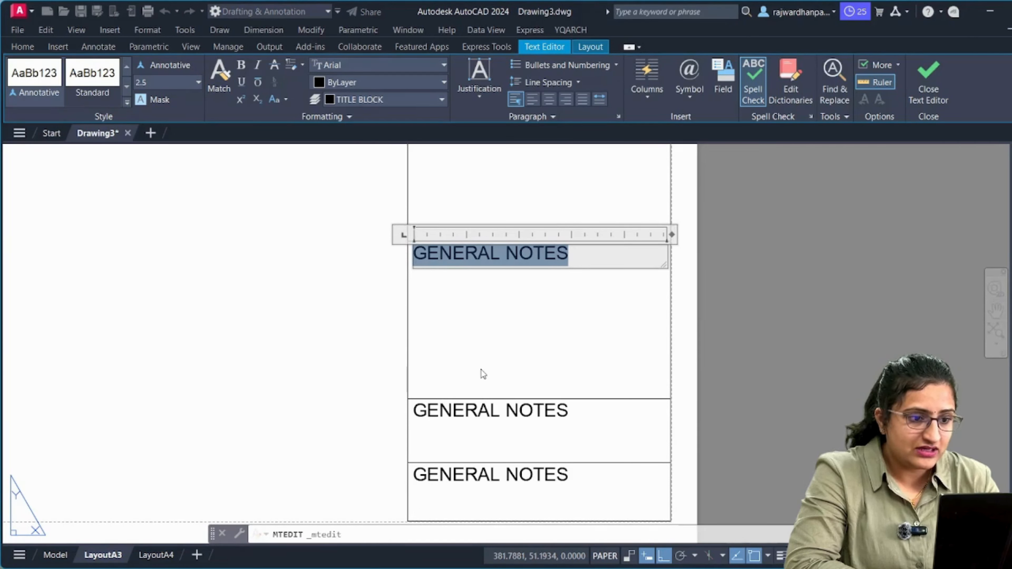
type("CLIENT ")
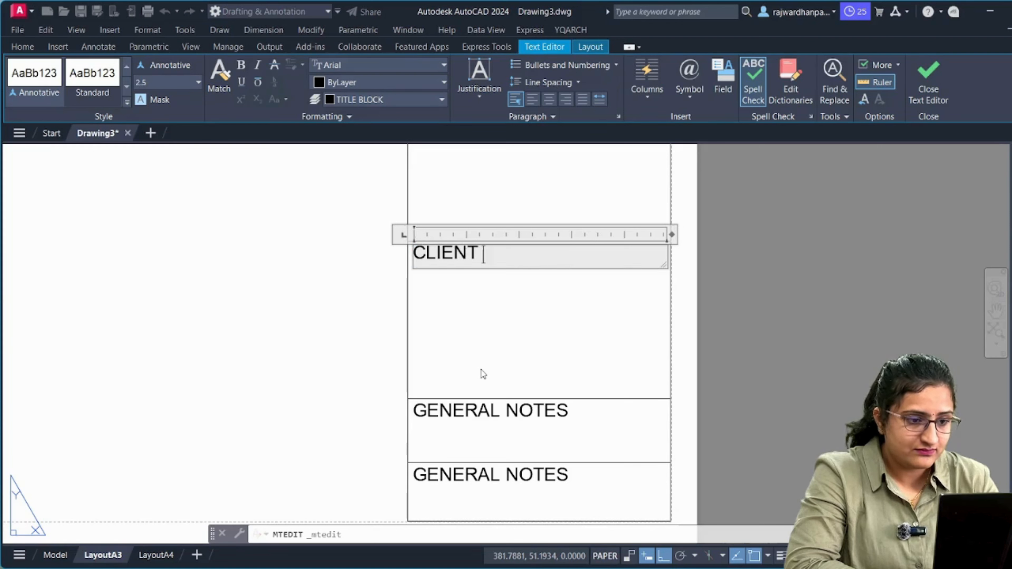
type("NAME")
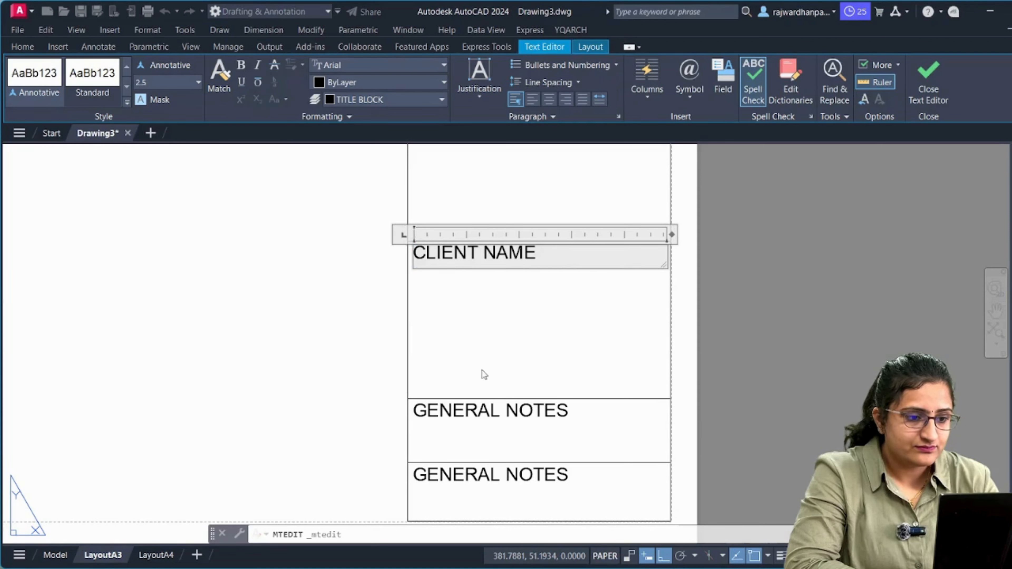
left_click(482, 371)
Replace the GENERAL NOTES label in the second row from the bottom with SCALE.
double_click(494, 411)
left_click_drag(494, 410, 412, 411)
type("SCAA")
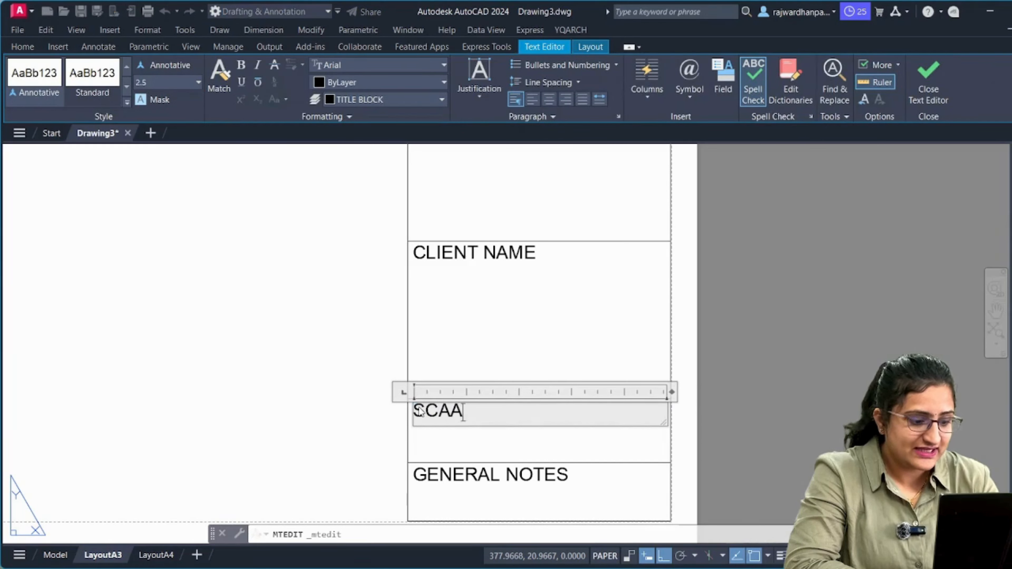
key("BackSpace")
key("BackSpace")
key("BackSpace")
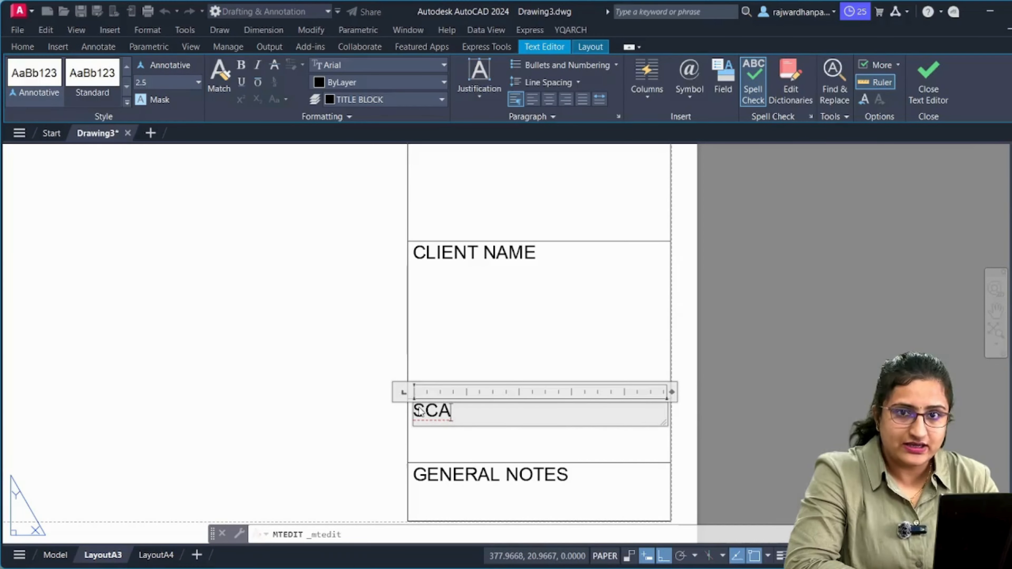
left_click(497, 350)
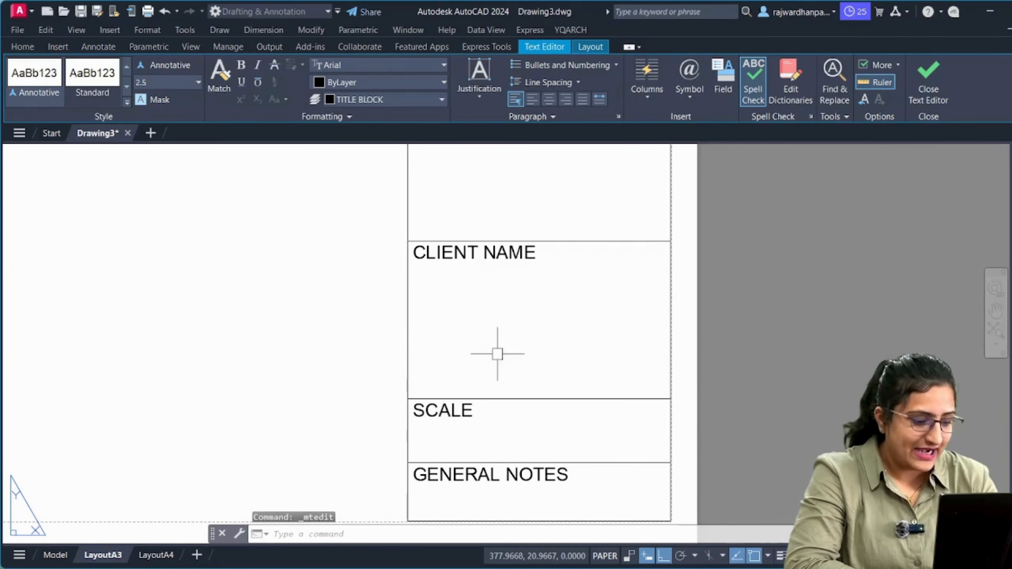
Replace the GENERAL NOTES label in the bottom row with DATE.
double_click(544, 485)
left_click_drag(569, 476, 414, 457)
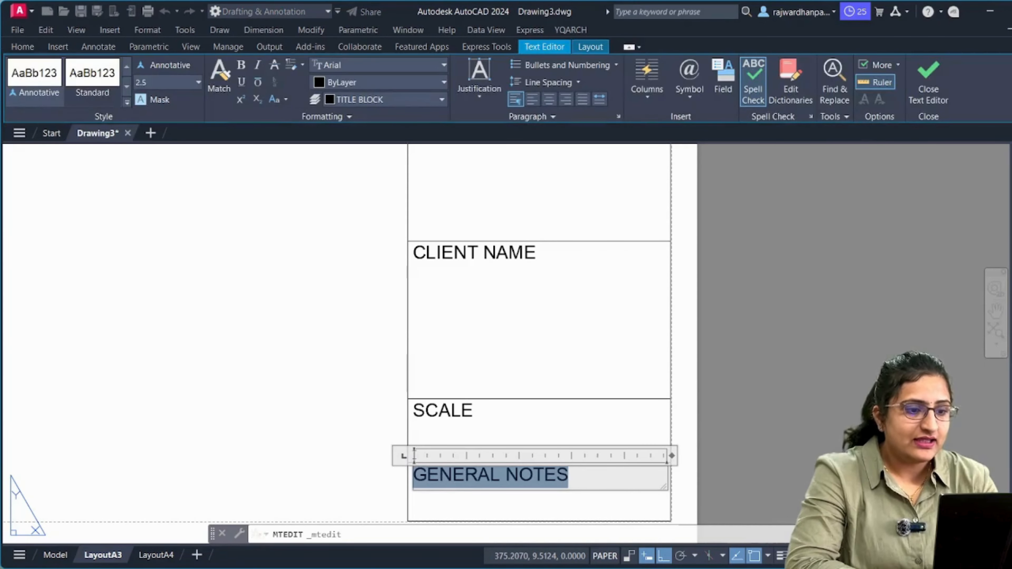
type("DATE")
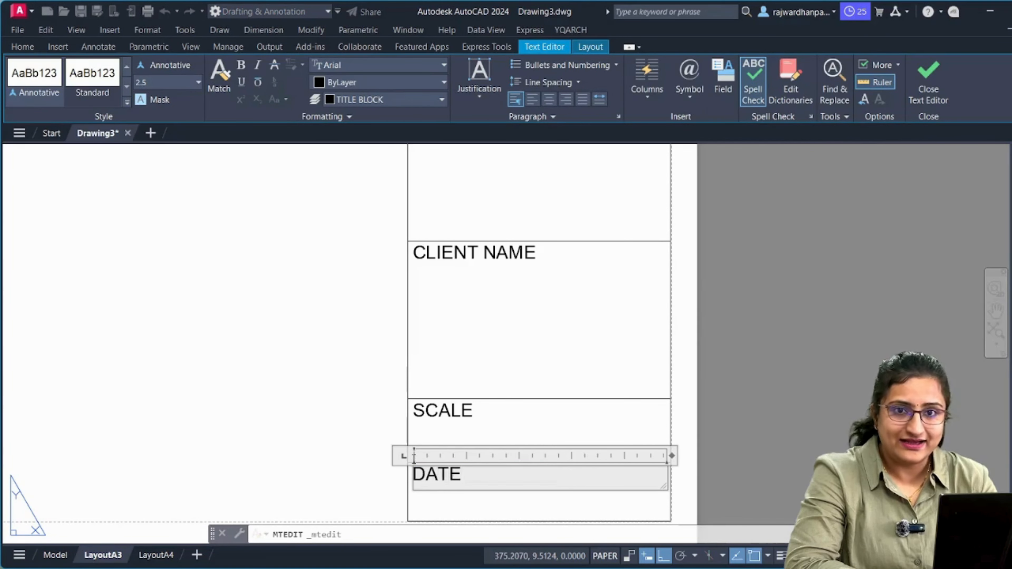
left_click(501, 408)
Define the whole A3 title block strip as a uniformly scaled block named TITLE BLOCK A3 with its lower-right corner as base point.
scroll(515, 373, "down", 5)
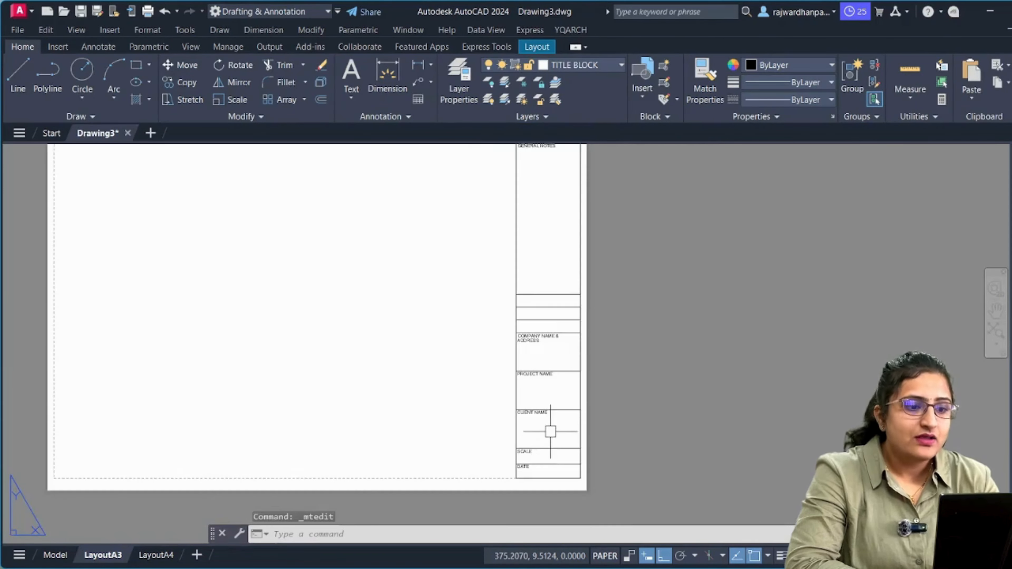
scroll(550, 431, "down", 4)
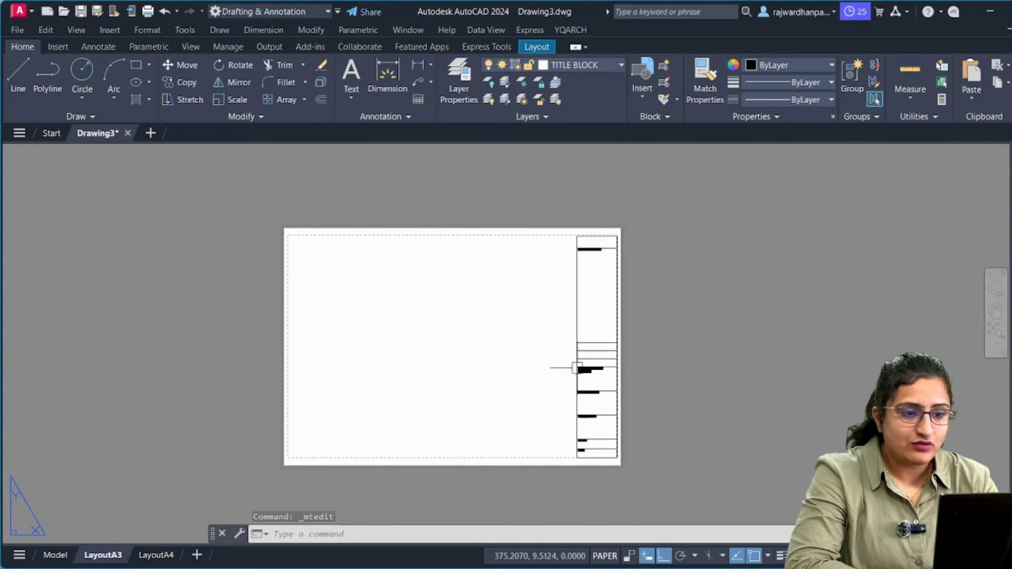
middle_click_drag(592, 348, 586, 333)
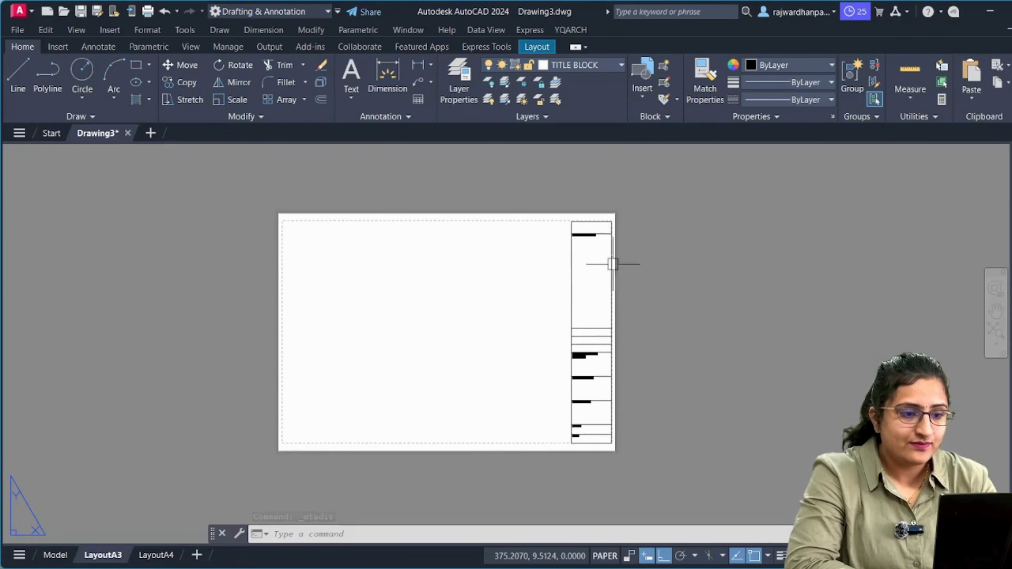
left_click(642, 211)
left_click(536, 451)
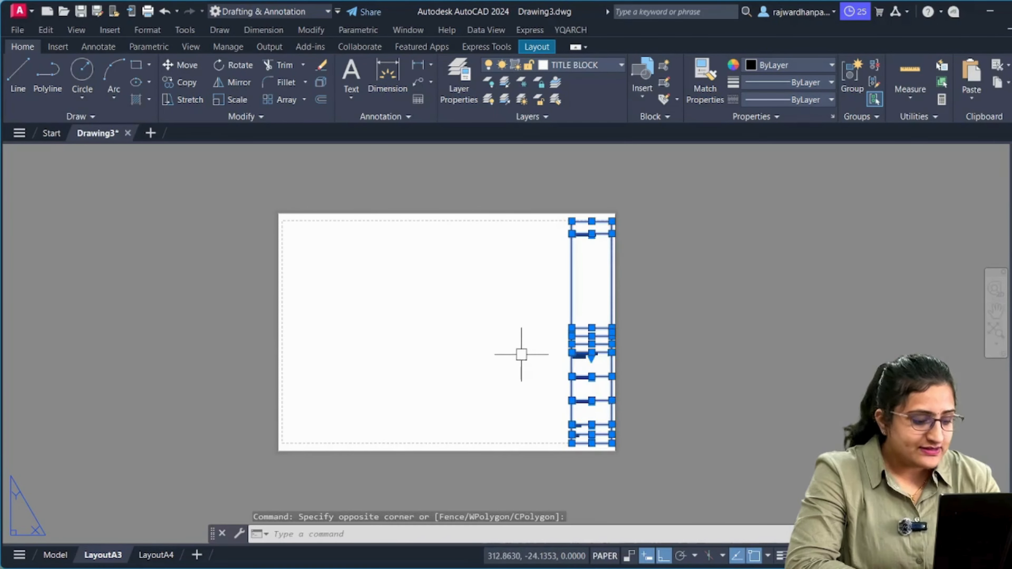
type("B")
key("Return")
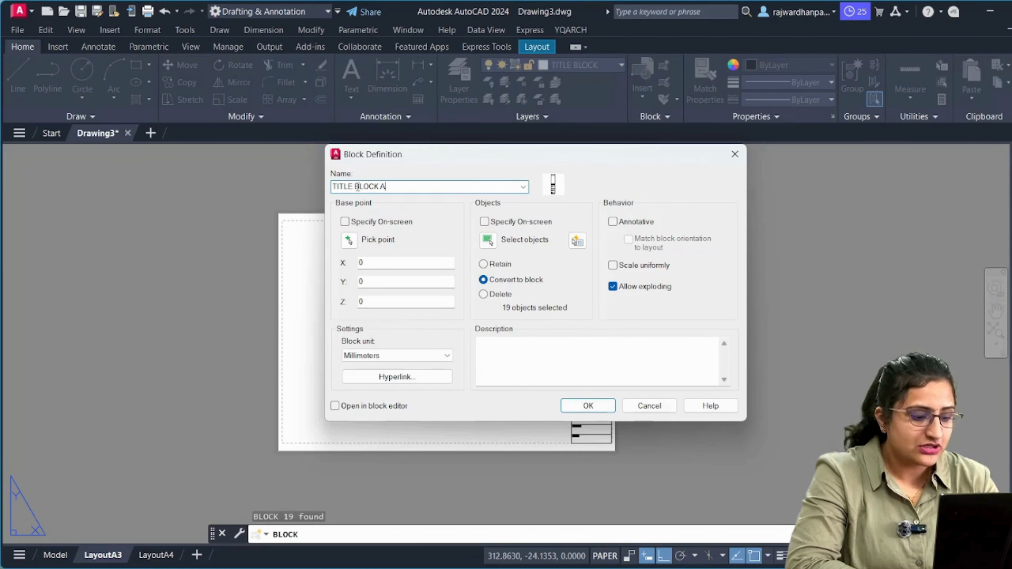
left_click(349, 241)
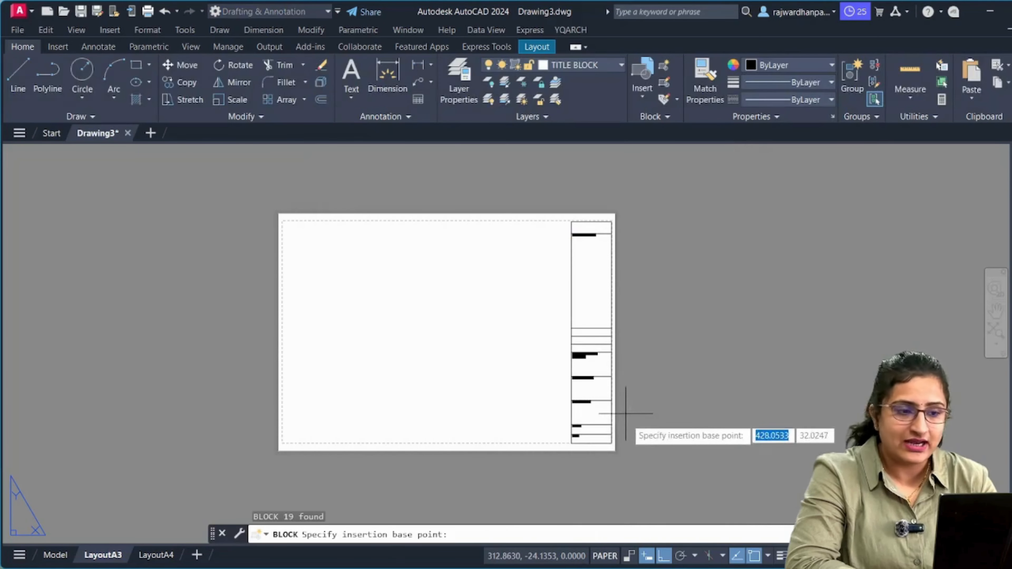
left_click(611, 442)
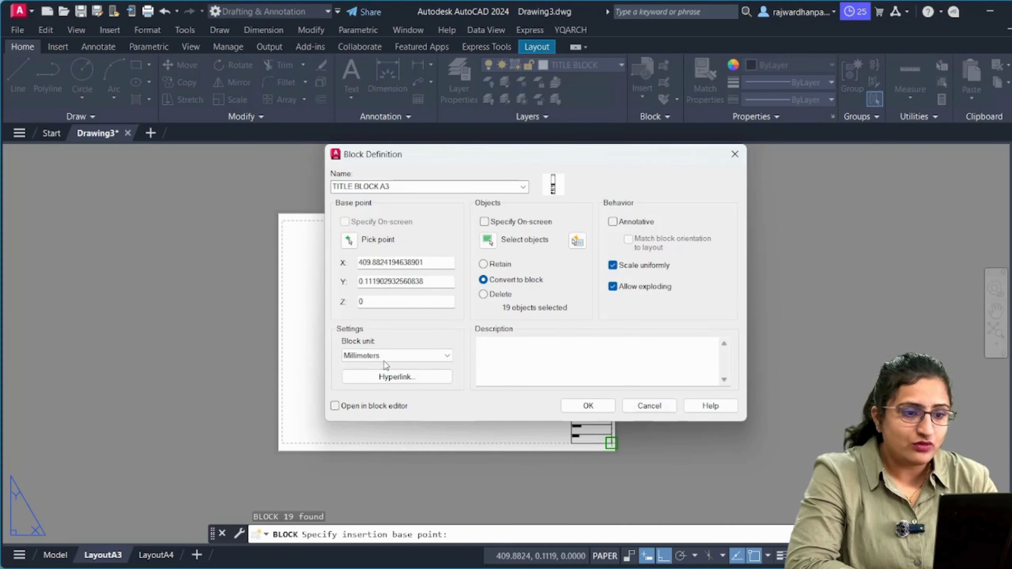
left_click(588, 406)
left_click(531, 300)
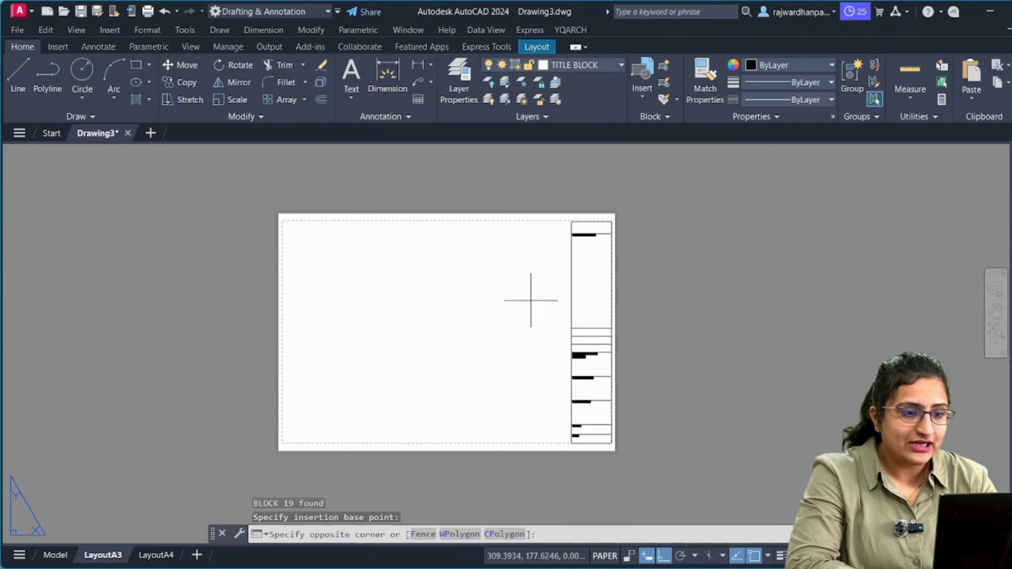
key("Escape")
Insert the TITLE BLOCK A3 block on LayoutA4 at the lower-right corner of the sheet's printable area.
left_click(156, 555)
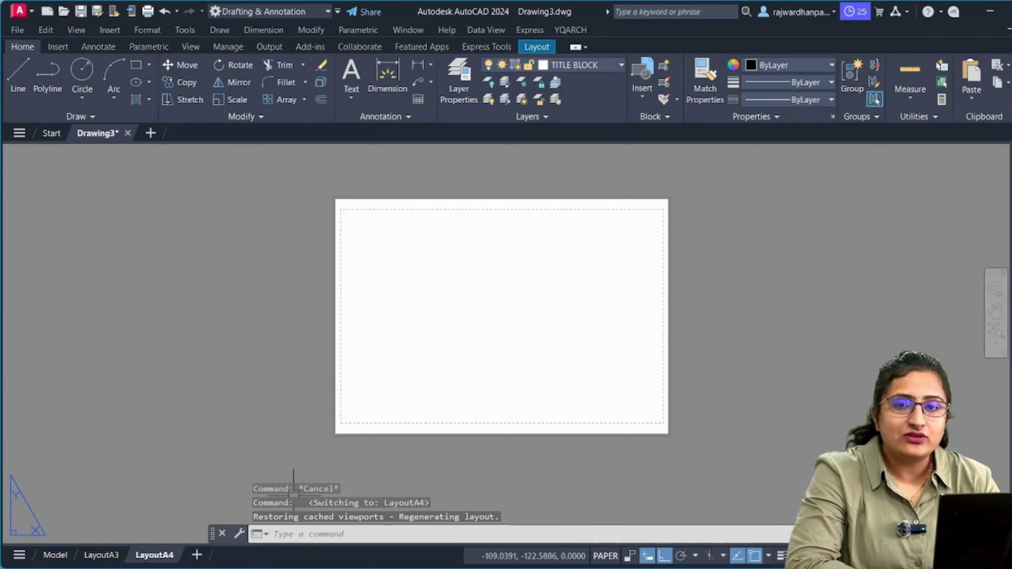
left_click(583, 314)
left_click(502, 360)
type("I")
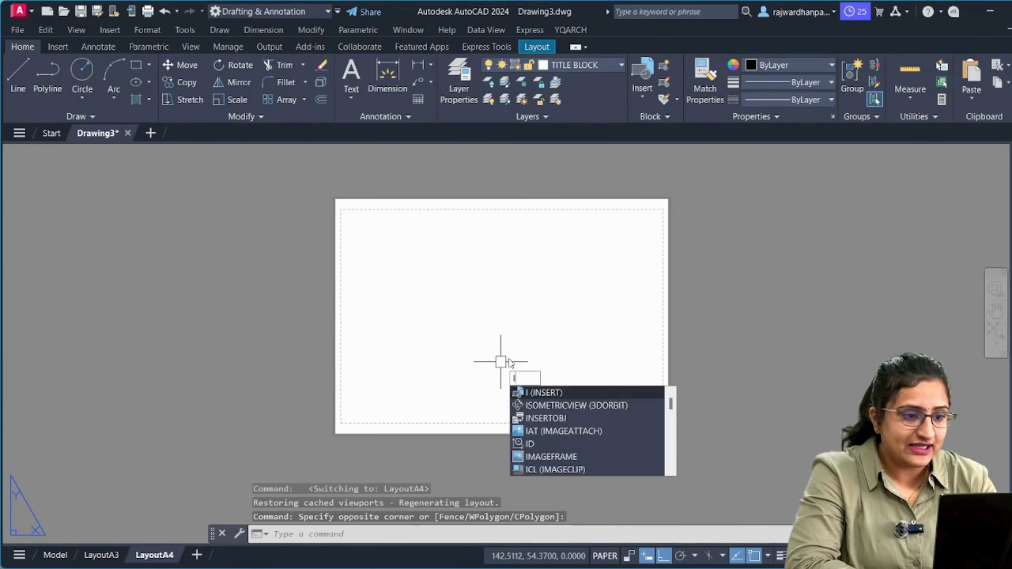
key("Return")
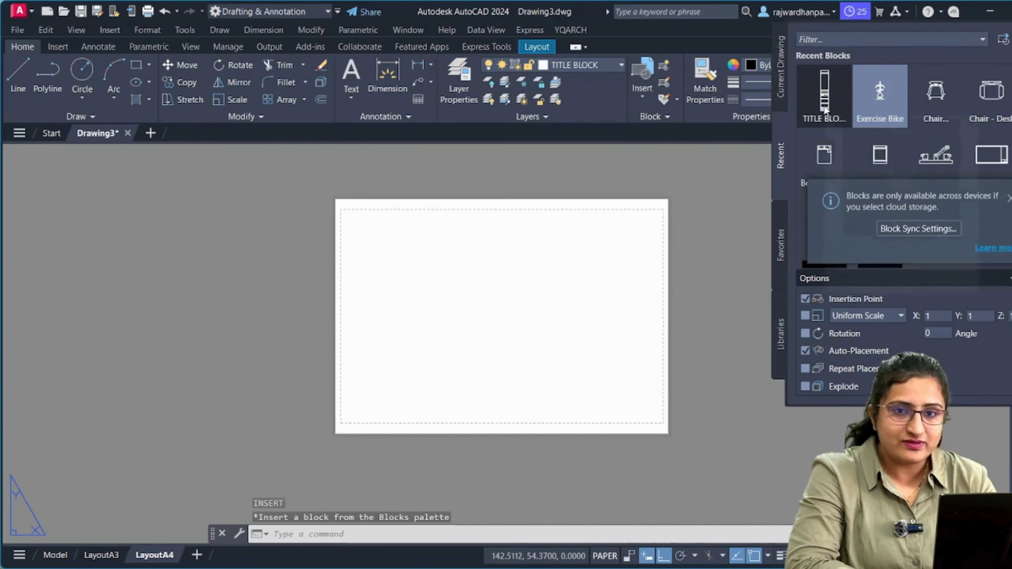
left_click(824, 110)
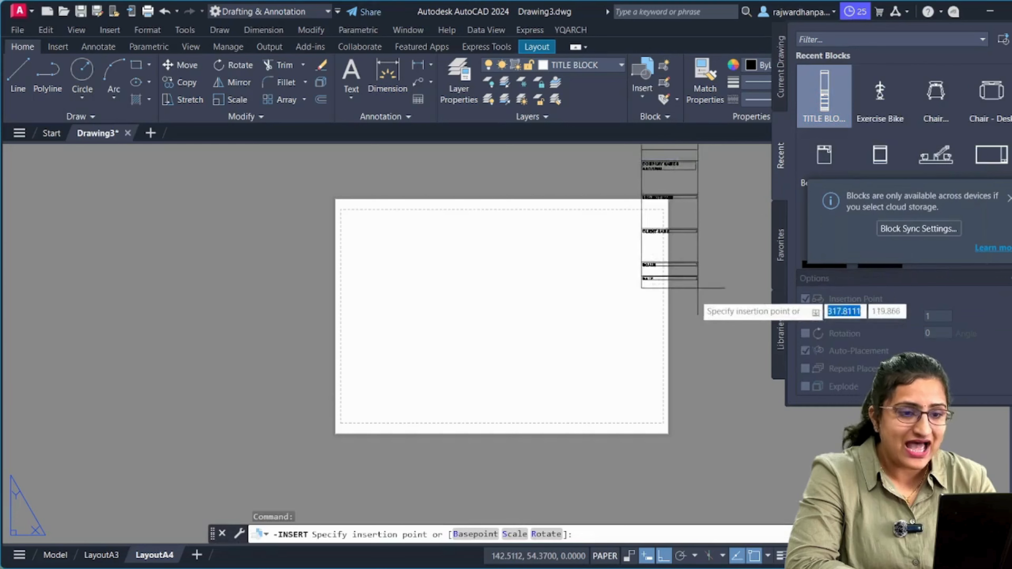
scroll(653, 418, "up", 2)
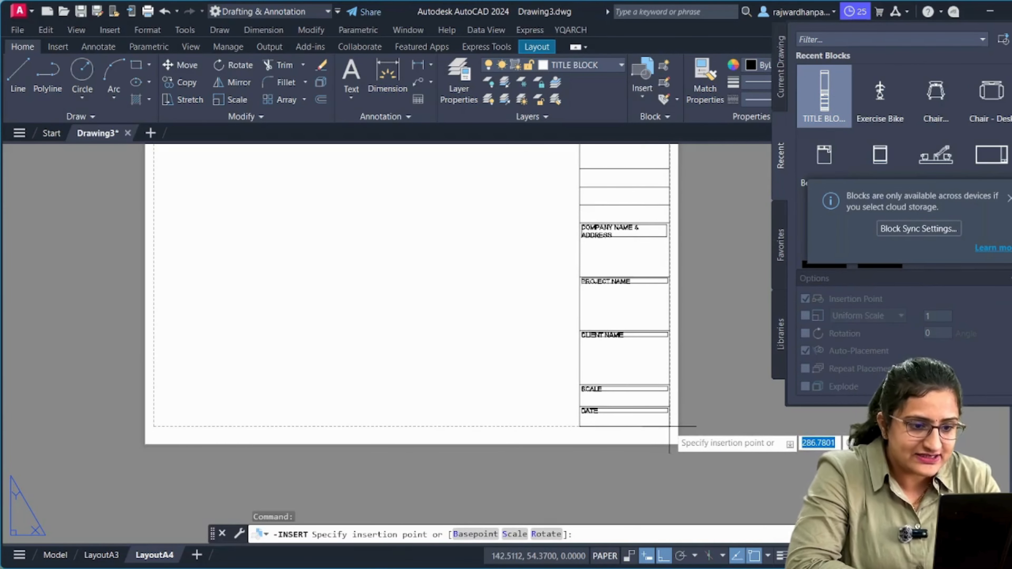
left_click(669, 426)
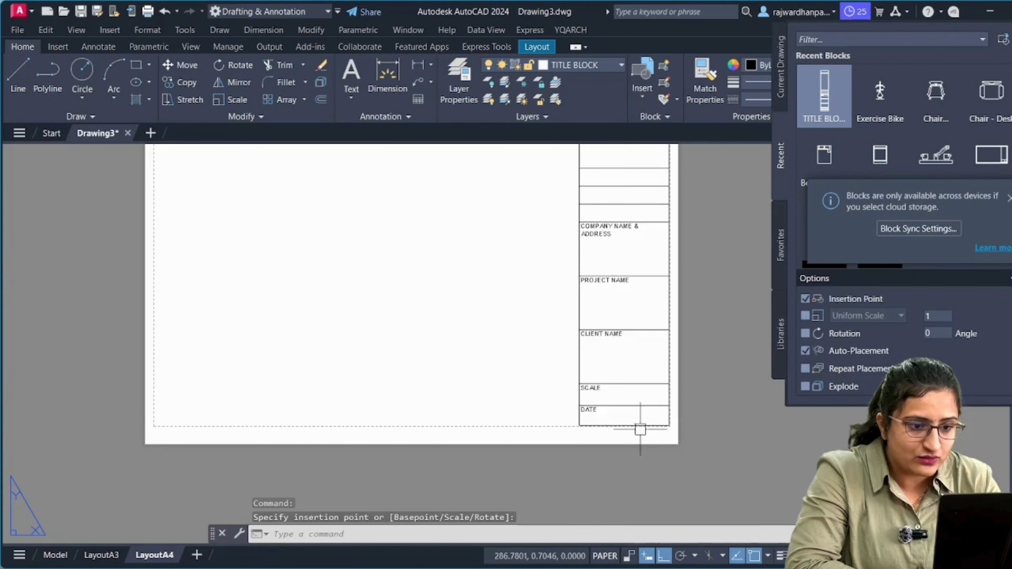
Scale the inserted title block down about its lower-right corner so it fits the printable height of the A4 sheet.
middle_click_drag(596, 437, 527, 462)
scroll(520, 429, "down", 2)
scroll(526, 359, "up", 1)
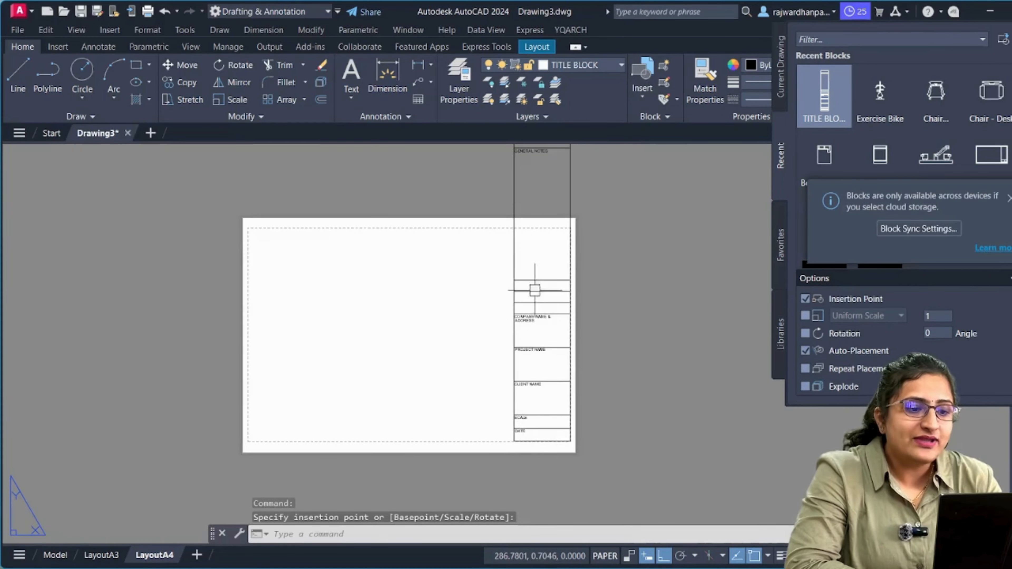
left_click(535, 291)
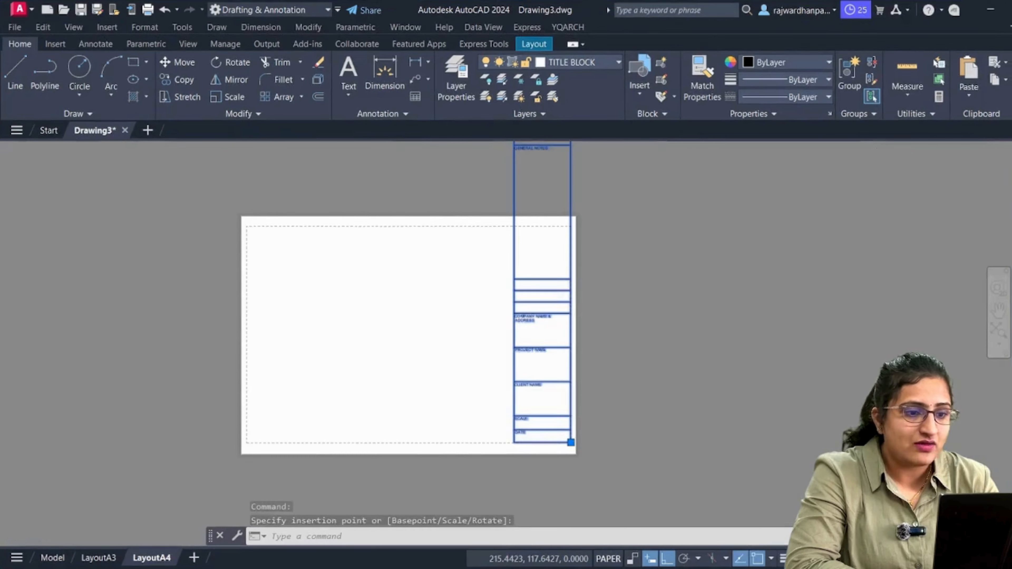
middle_click_drag(538, 314, 559, 338)
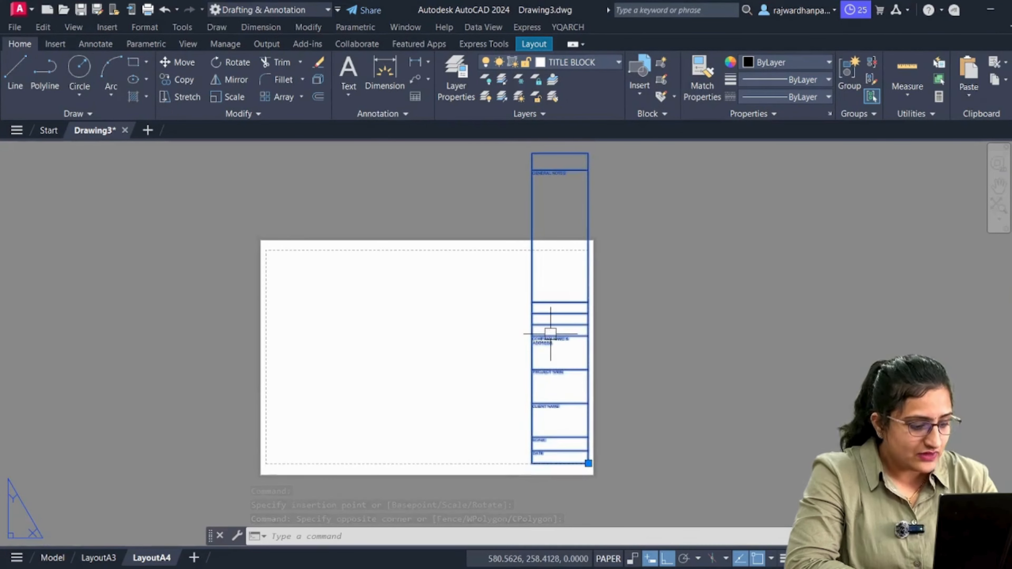
type("sc")
key("Return")
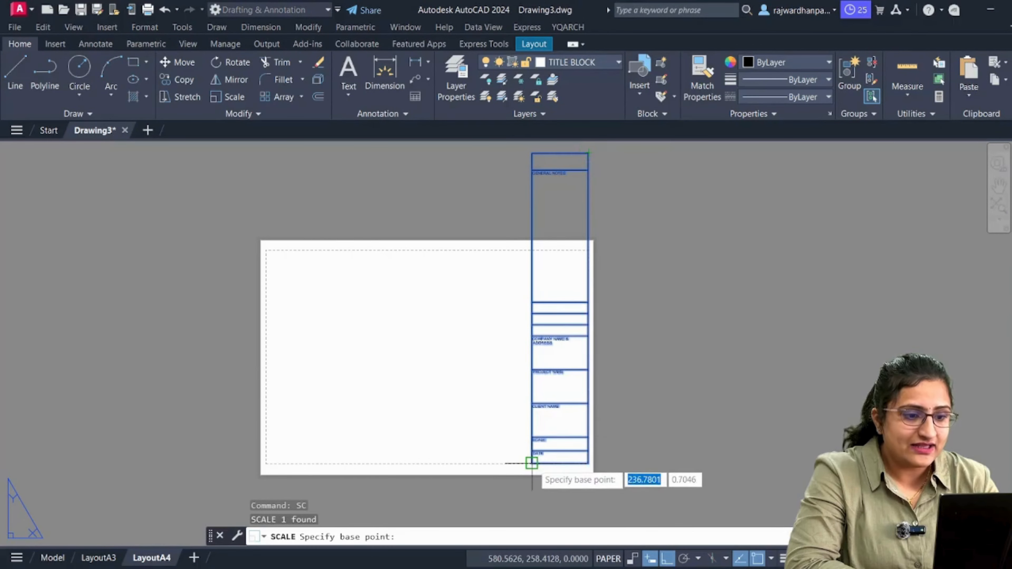
left_click(585, 462)
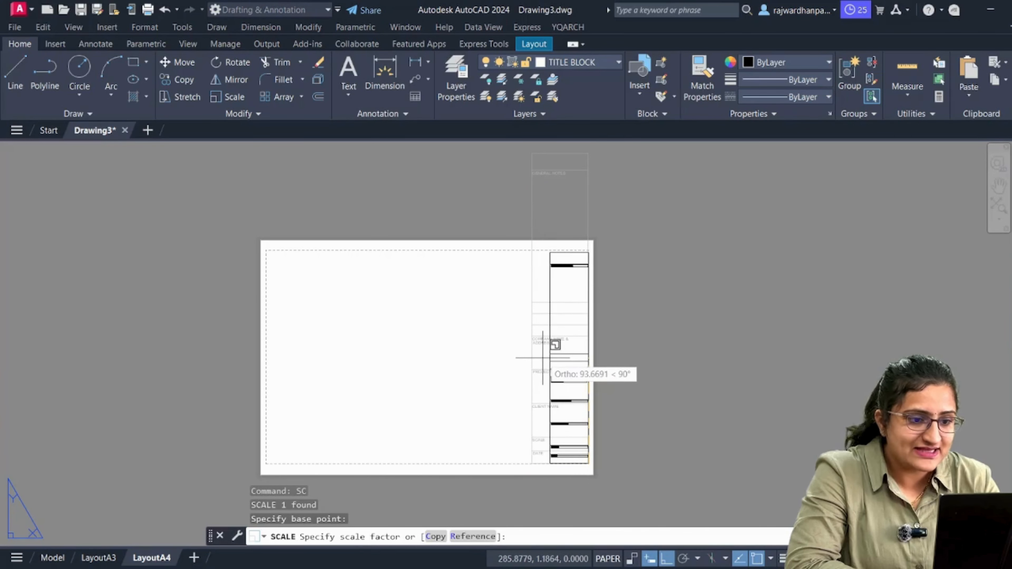
left_click(543, 358)
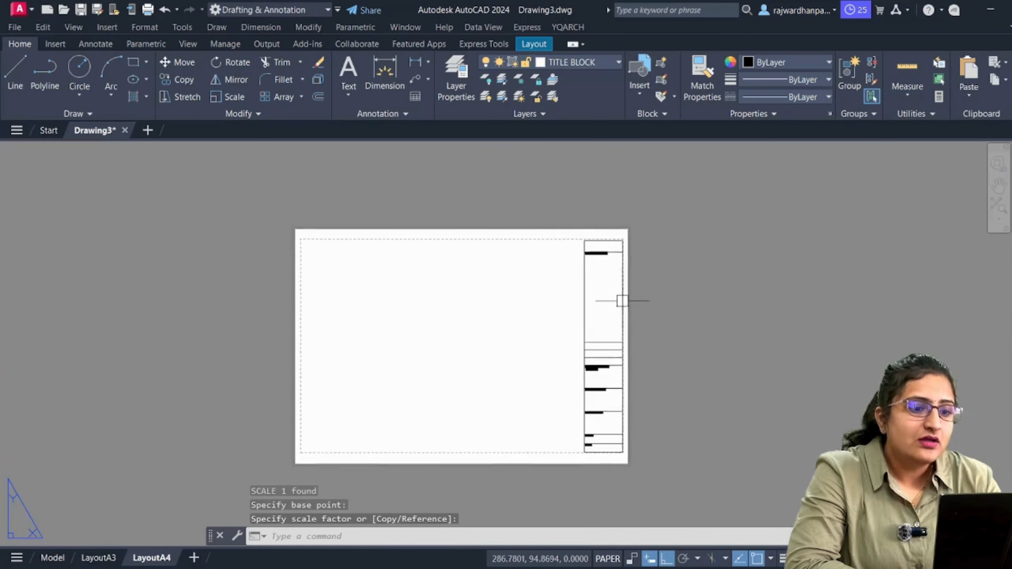
scroll(603, 242, "up", 3)
scroll(603, 242, "down", 3)
scroll(603, 348, "up", 2)
scroll(637, 391, "down", 4)
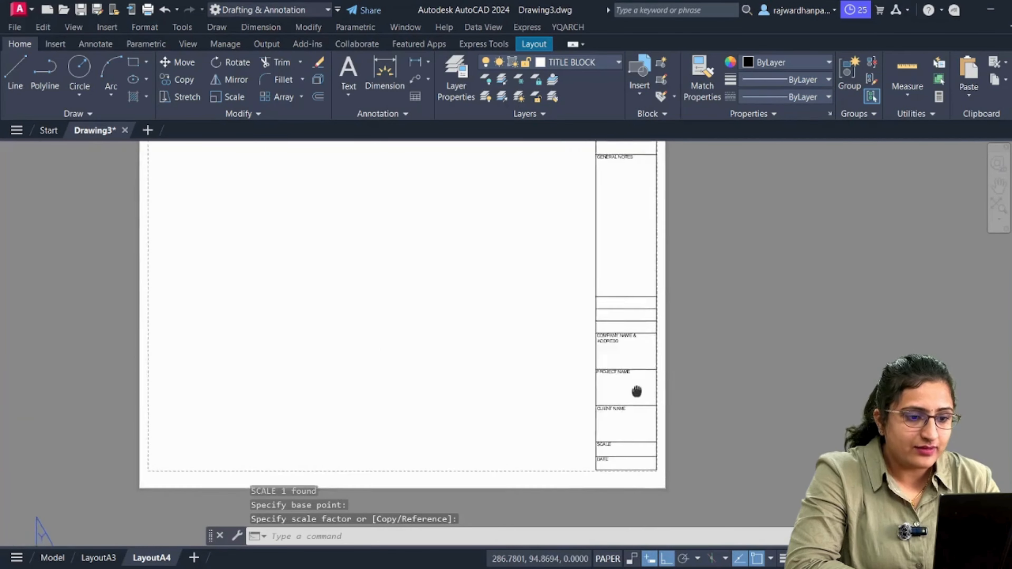
left_click(631, 265)
key("Escape")
key("Escape")
left_click(518, 265)
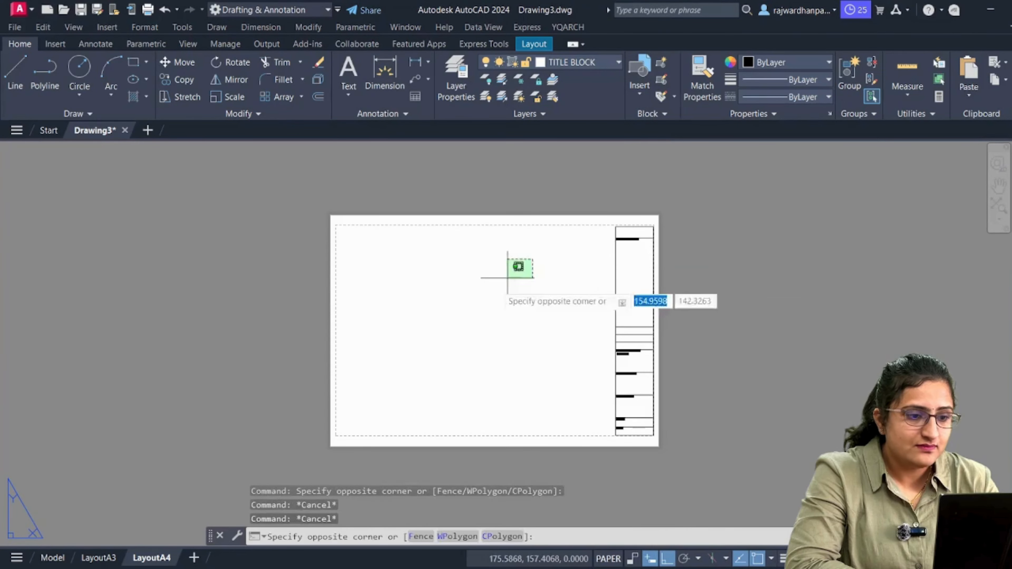
left_click(485, 279)
middle_click_drag(471, 389, 458, 381)
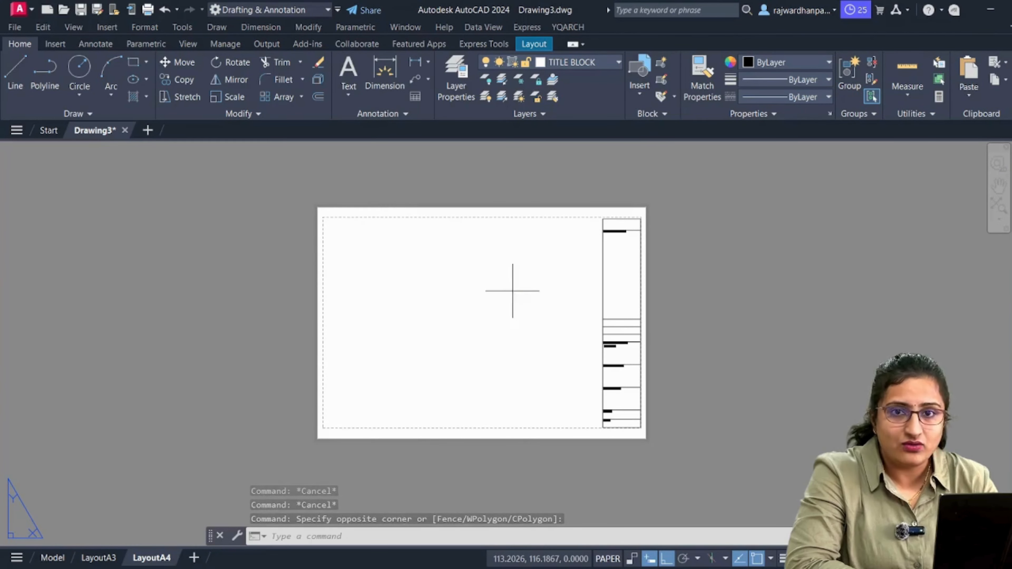
left_click(515, 289)
left_click(439, 340)
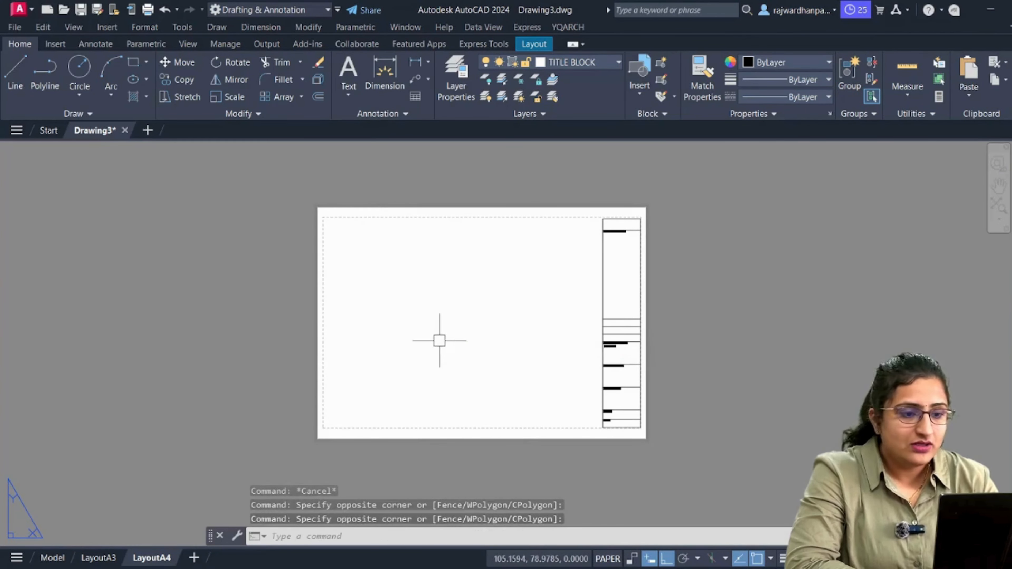
Create a rectangular viewport on LayoutA4 from the lower-left corner of the printable area to the title block's upper-left corner.
left_click(530, 45)
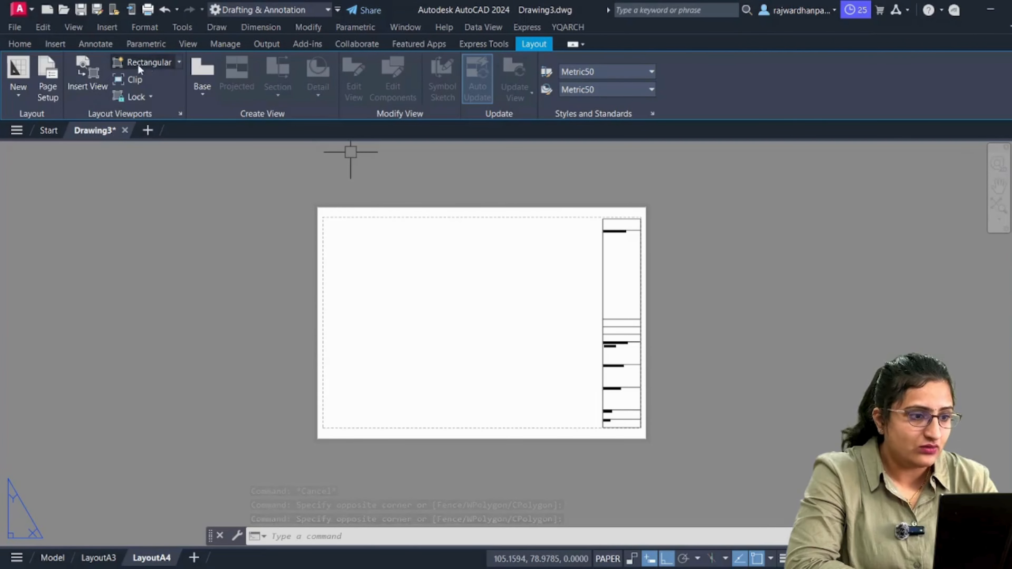
left_click(148, 64)
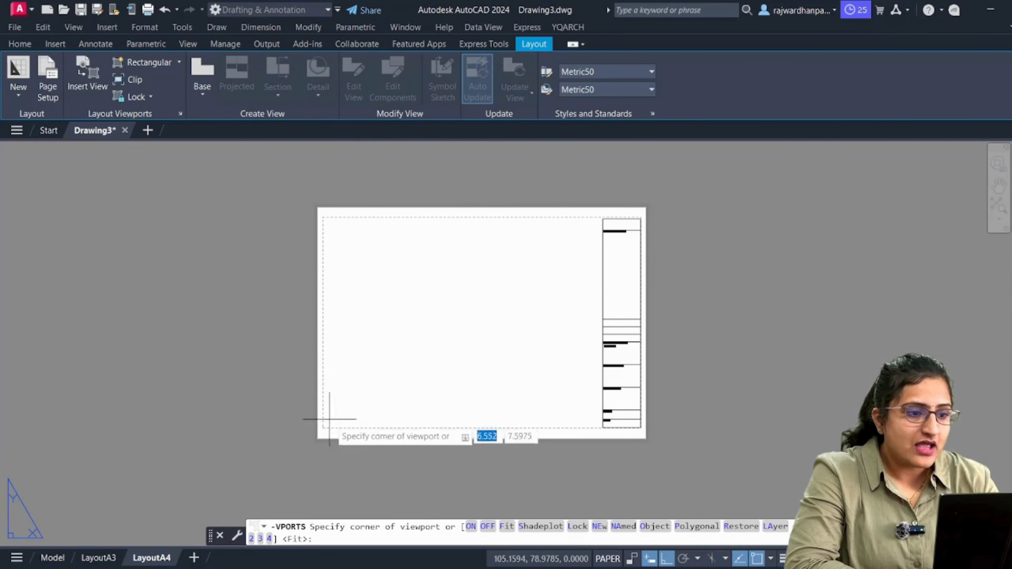
scroll(320, 430, "up", 3)
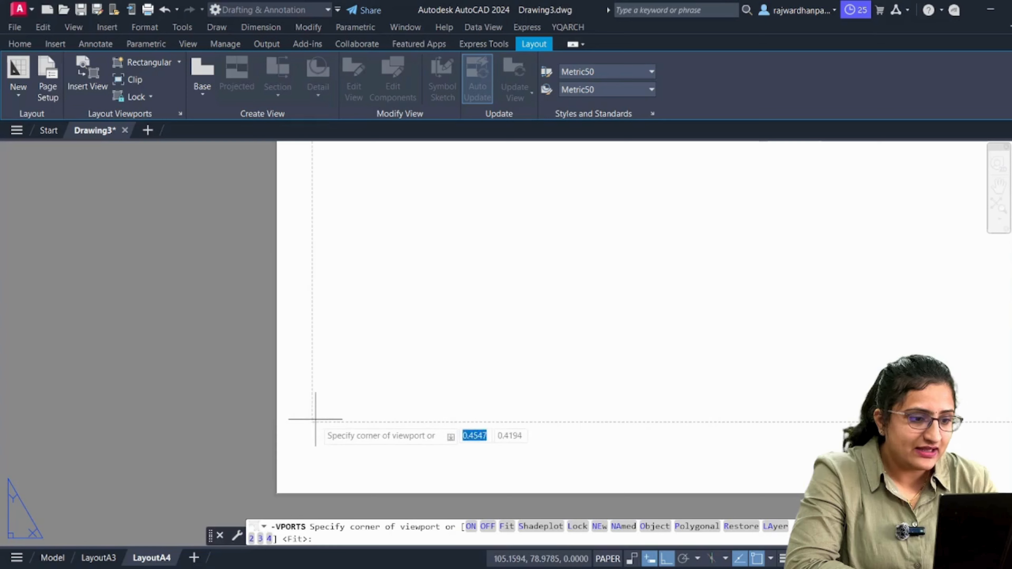
left_click(319, 420)
scroll(308, 423, "down", 3)
scroll(474, 291, "up", 3)
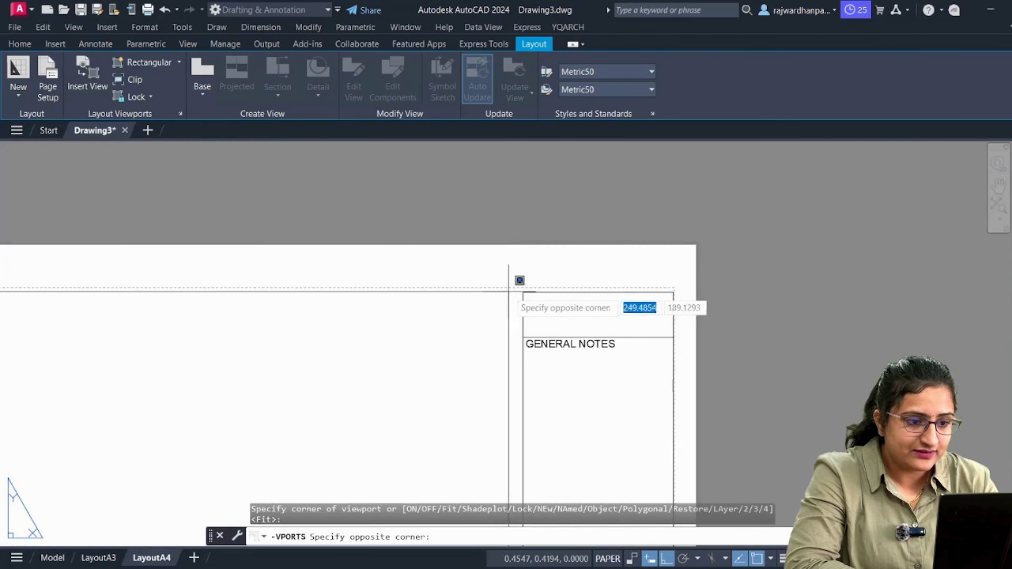
left_click(523, 285)
scroll(514, 275, "down", 3)
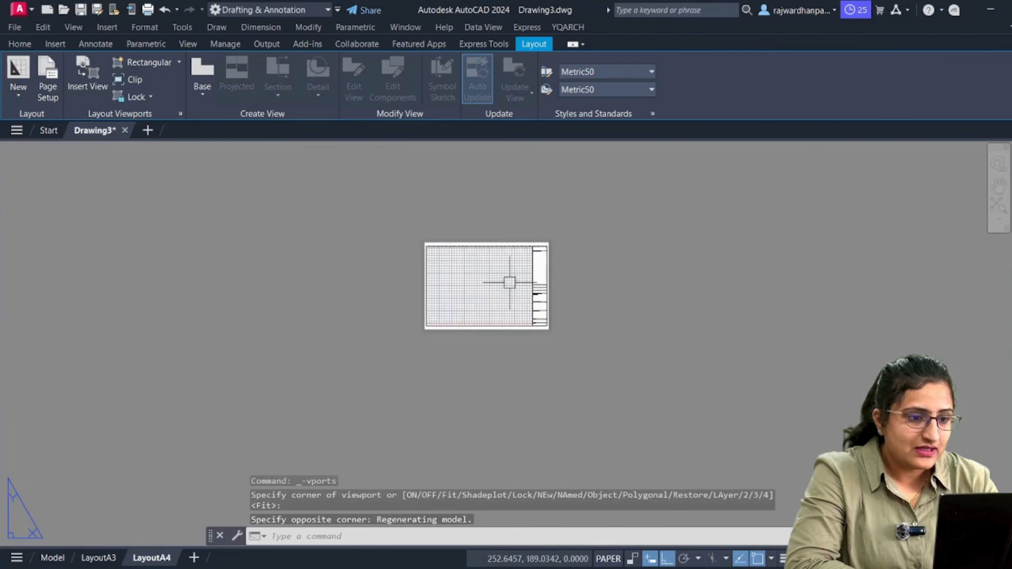
scroll(510, 303, "up", 2)
middle_click_drag(510, 304, 515, 319)
left_click(548, 242)
left_click(363, 376)
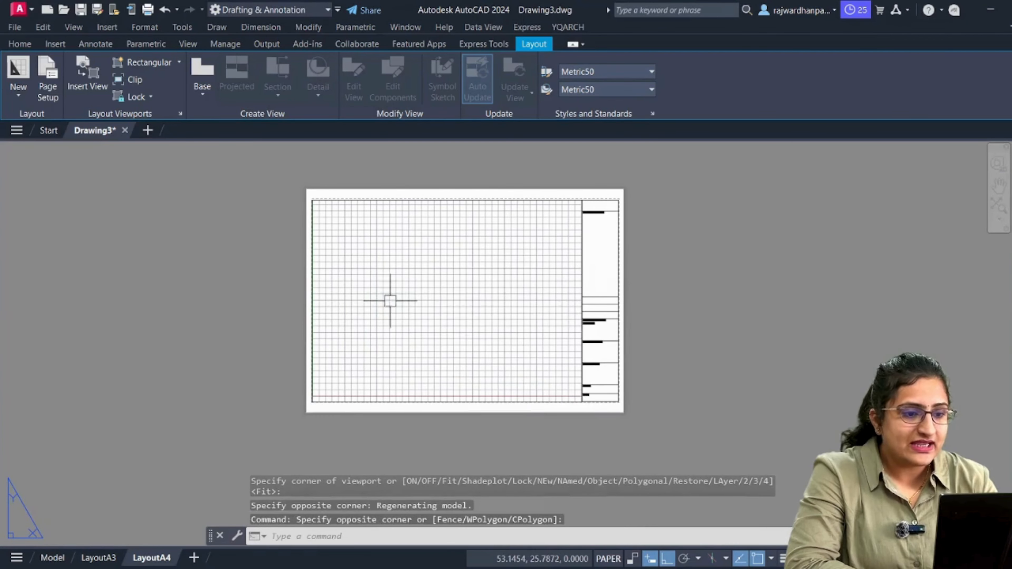
key("Escape")
key("Escape")
key("Escape")
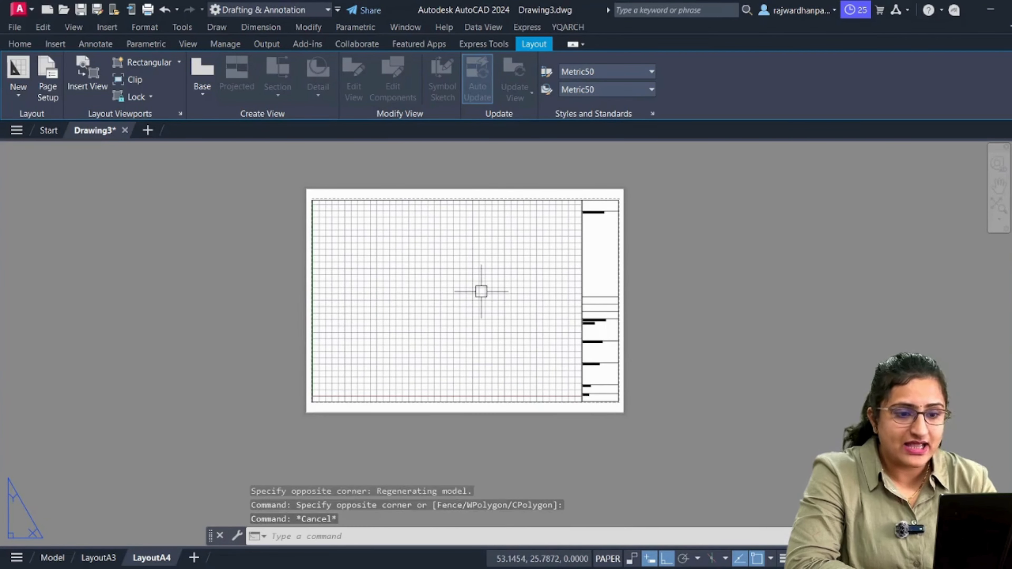
Create a rectangular viewport on LayoutA3 from the printable area's upper-left corner to the top of the title block's company name row.
left_click(102, 555)
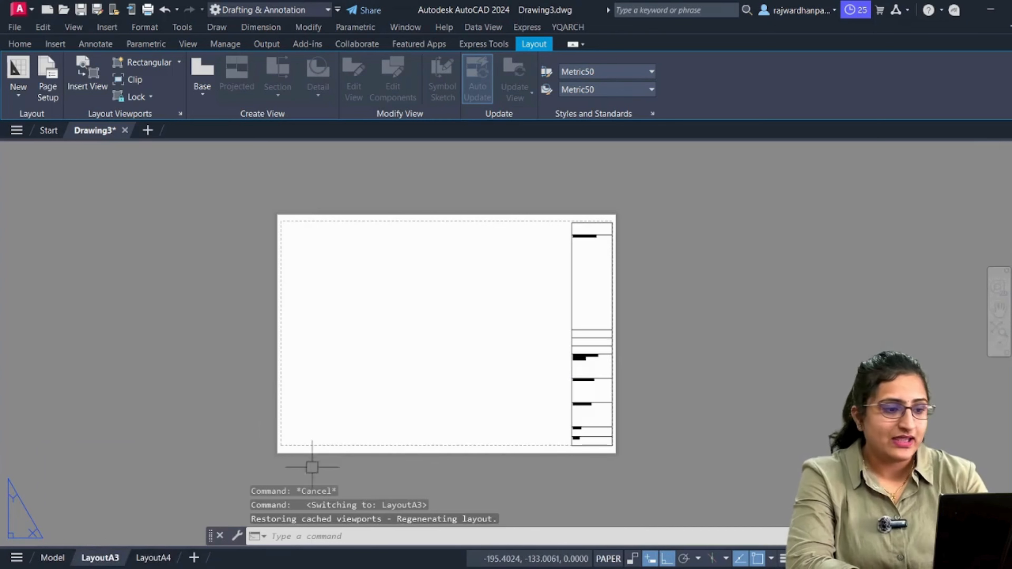
left_click(435, 336)
left_click(143, 62)
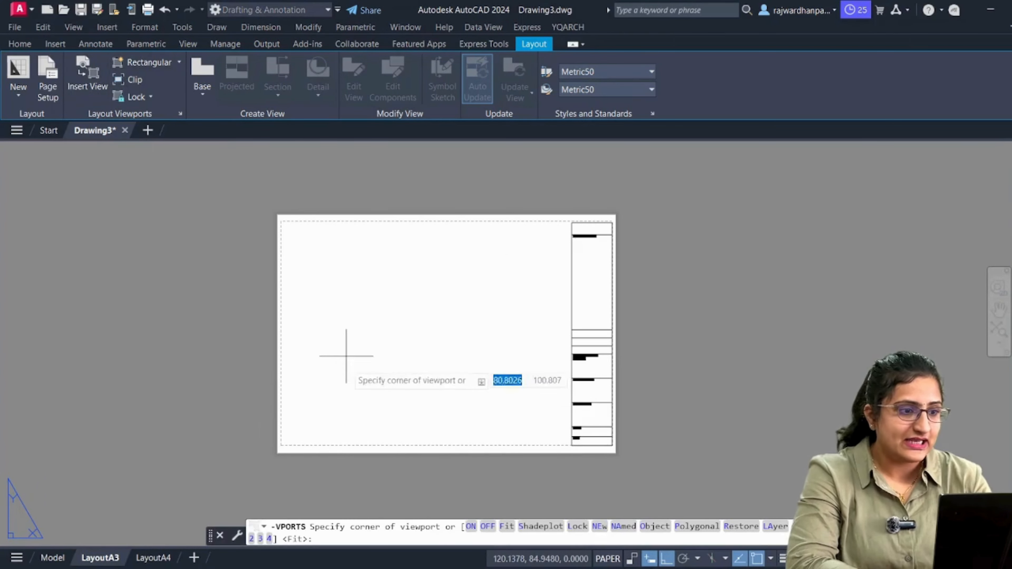
scroll(286, 230, "up", 3)
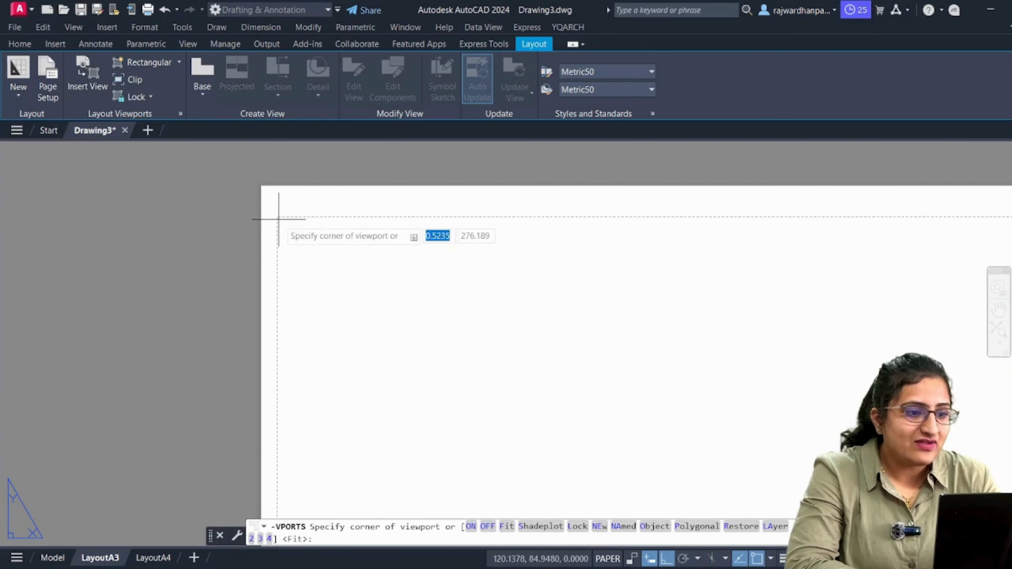
left_click(282, 222)
scroll(281, 223, "down", 3)
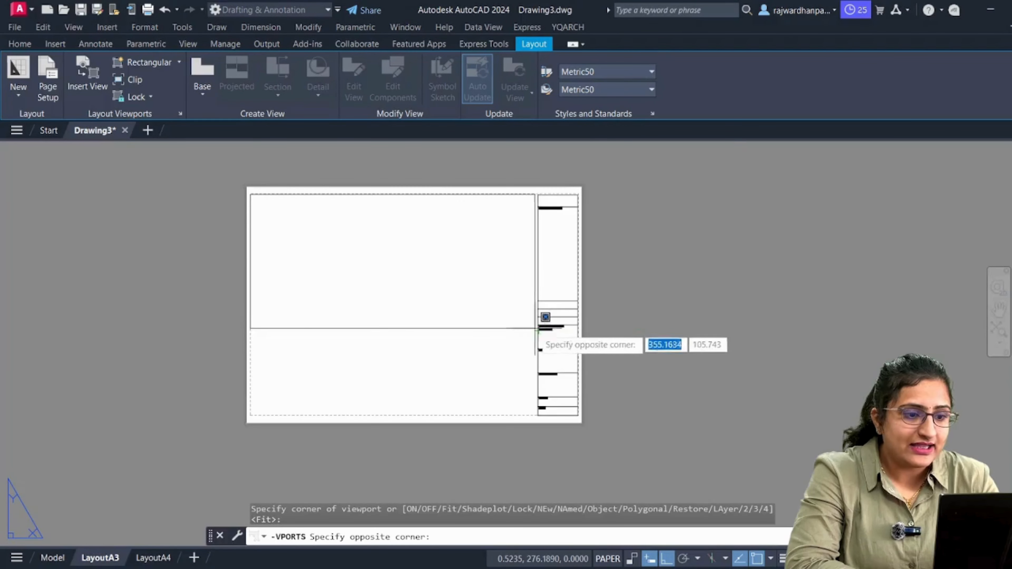
scroll(554, 330, "up", 5)
left_click(560, 286)
scroll(559, 286, "down", 8)
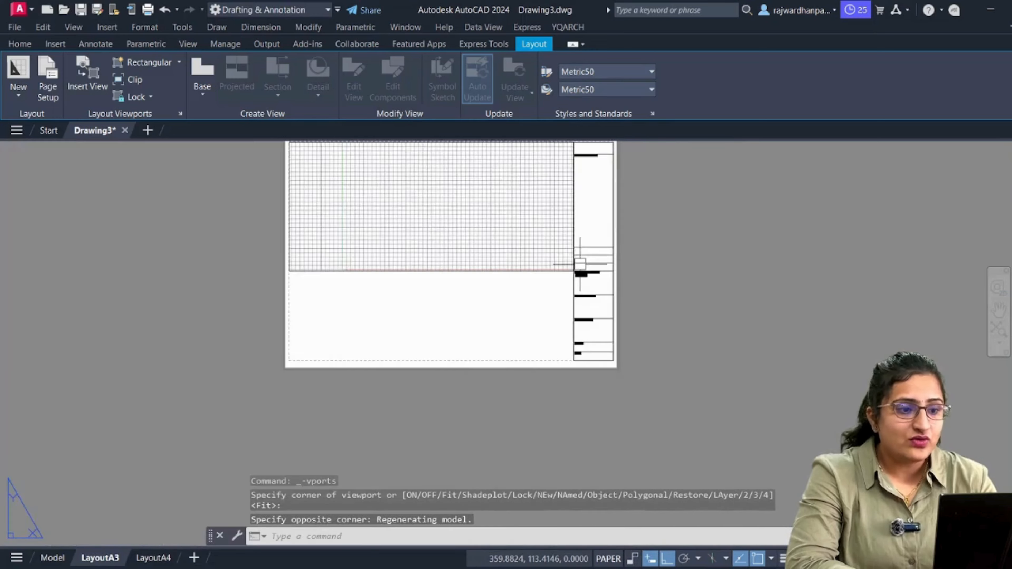
scroll(522, 296, "up", 2)
scroll(458, 346, "up", 2)
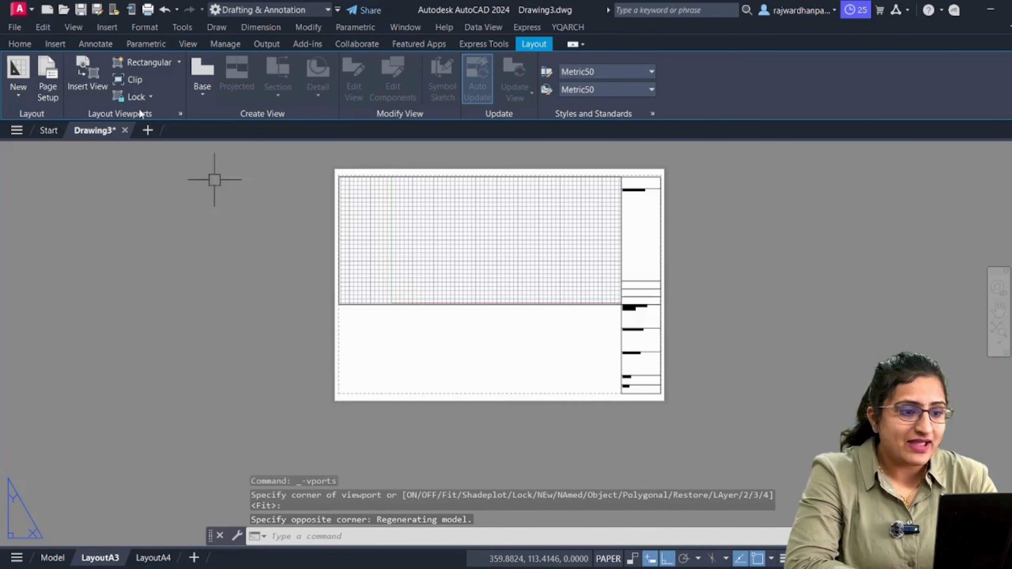
Create a second rectangular viewport from the printable area's lower-left corner to the midpoint of the upper viewport's bottom edge.
left_click(144, 62)
scroll(310, 351, "up", 5)
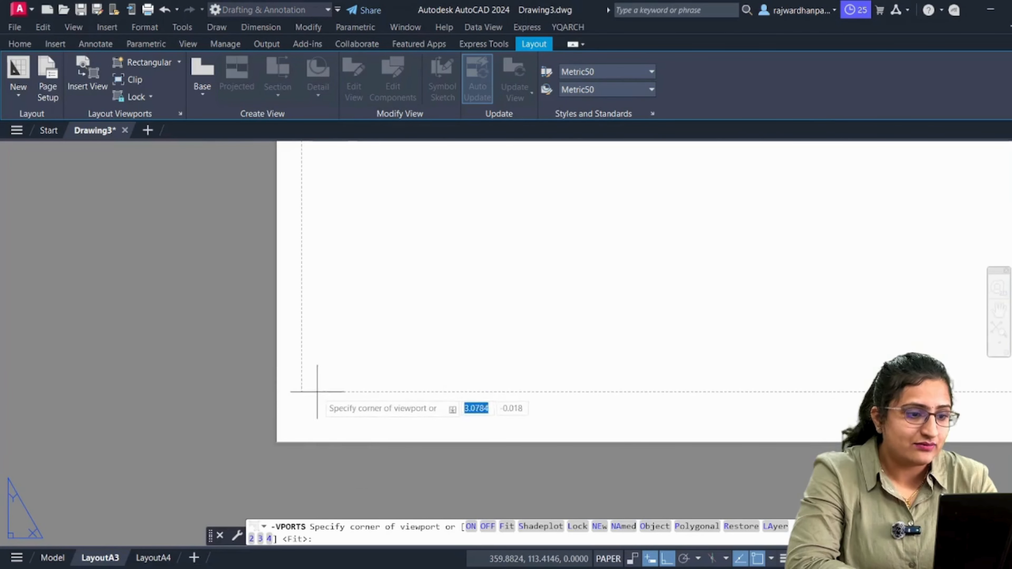
left_click(303, 390)
scroll(526, 226, "down", 2)
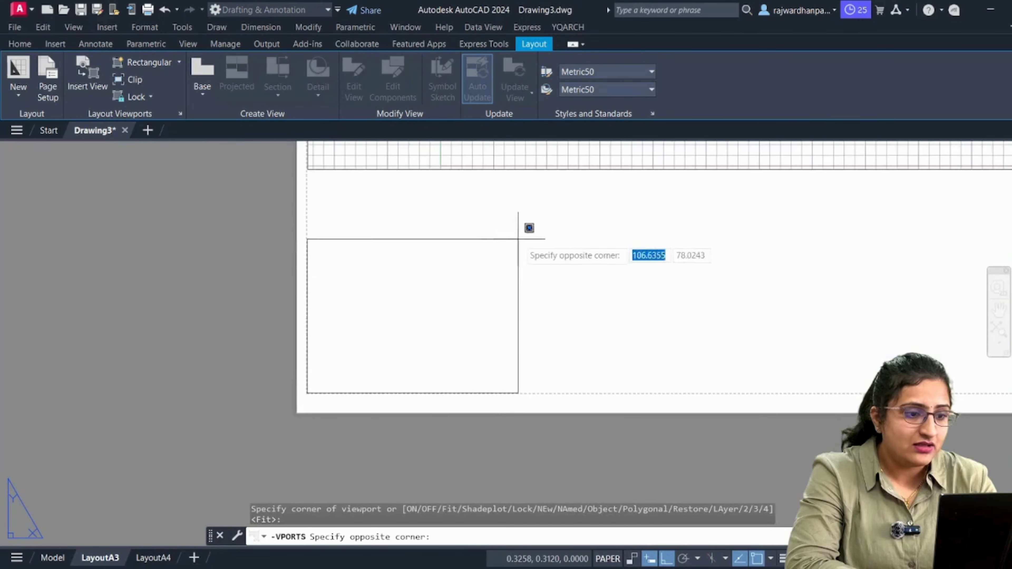
scroll(589, 208, "down", 2)
left_click(610, 195)
middle_click_drag(558, 253, 406, 327)
Create a third rectangular viewport from the lower-left viewport's bottom-right corner to the upper viewport's bottom-right corner.
left_click(148, 64)
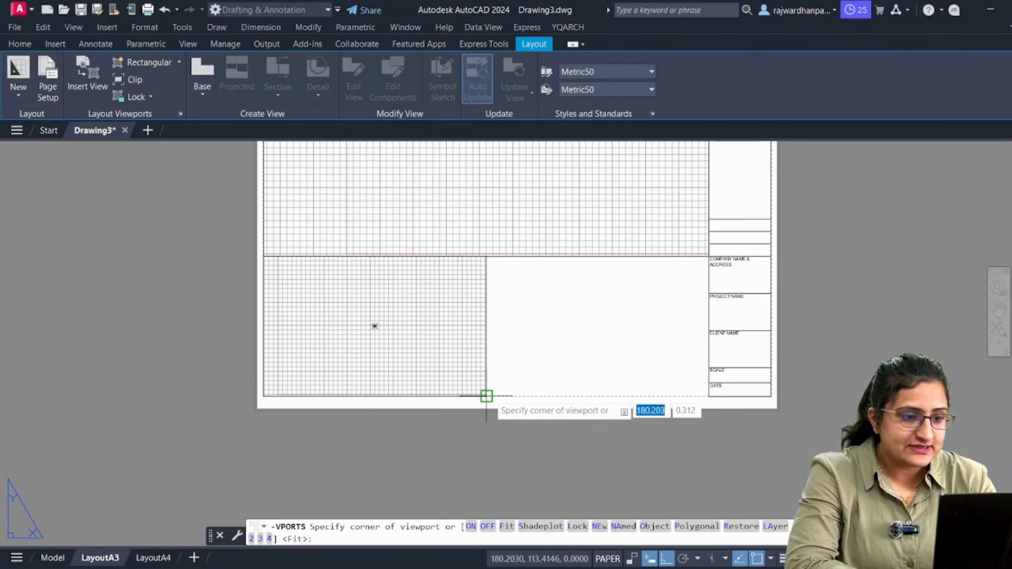
left_click(486, 395)
left_click(709, 256)
scroll(597, 319, "down", 2)
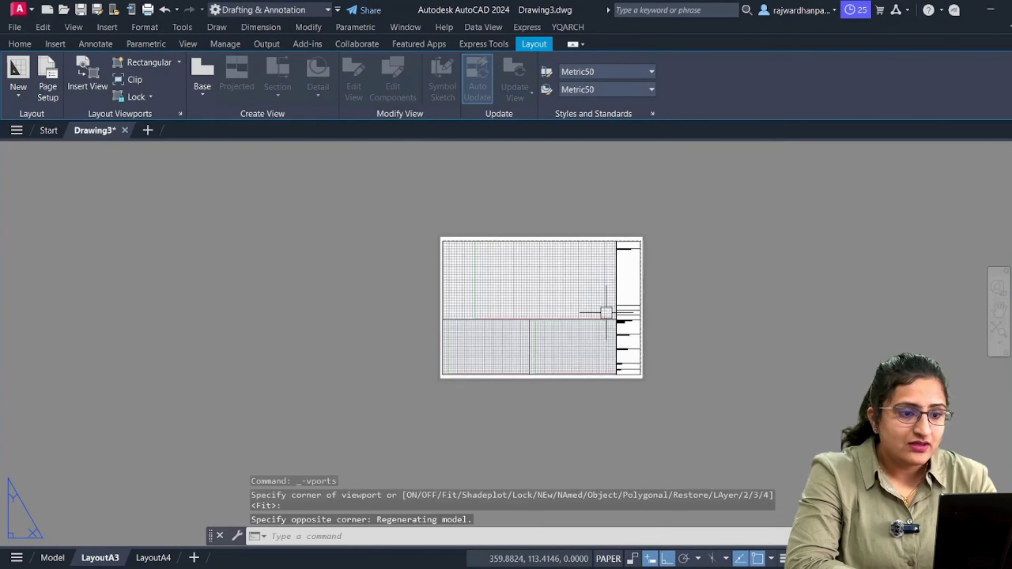
key("Escape")
key("Escape")
key("Escape")
scroll(604, 297, "up", 2)
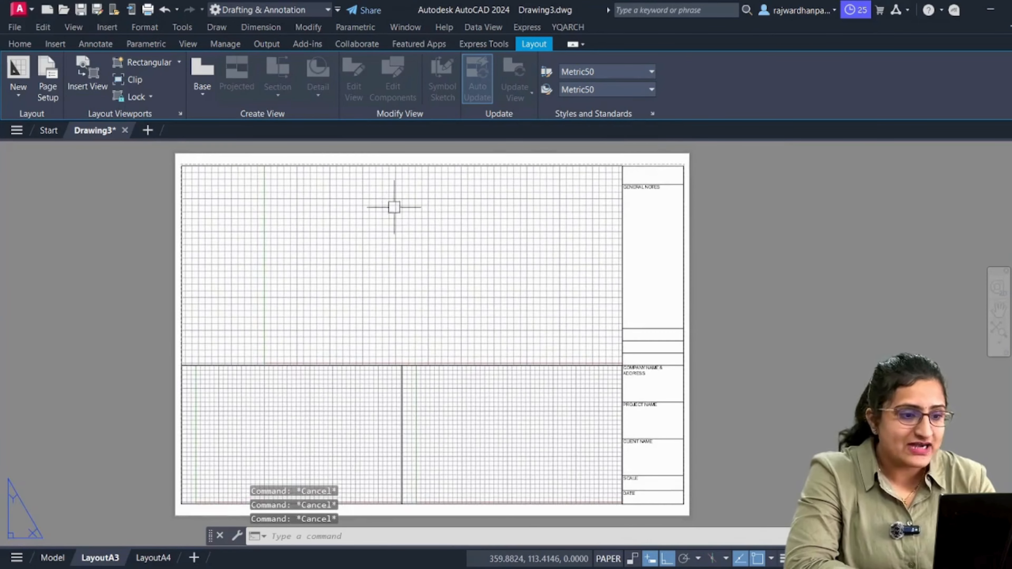
middle_click_drag(553, 303, 584, 292)
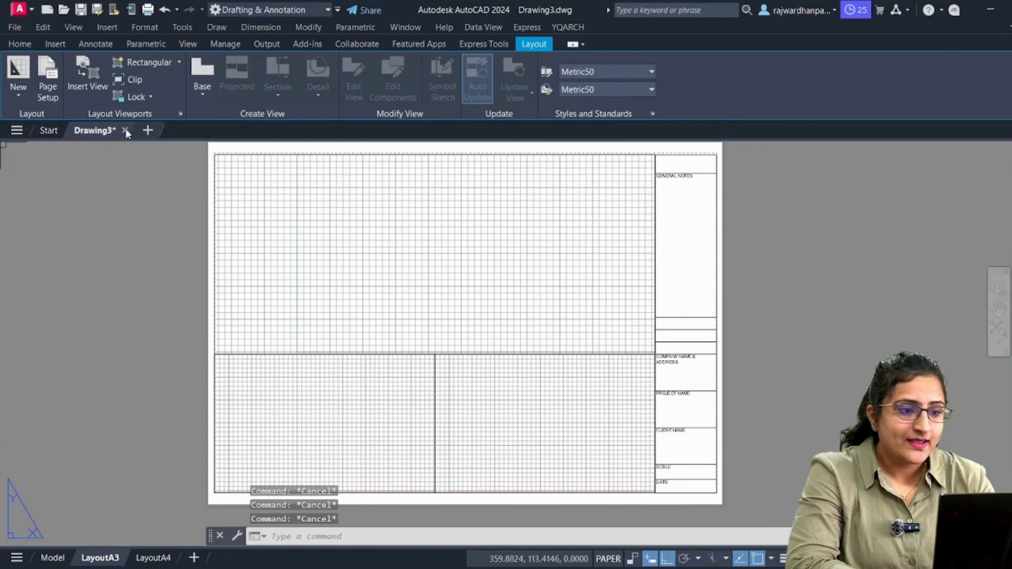
Begin saving a copy of the drawing with the file type AutoCAD Drawing Template (*.dwt).
left_click(32, 12)
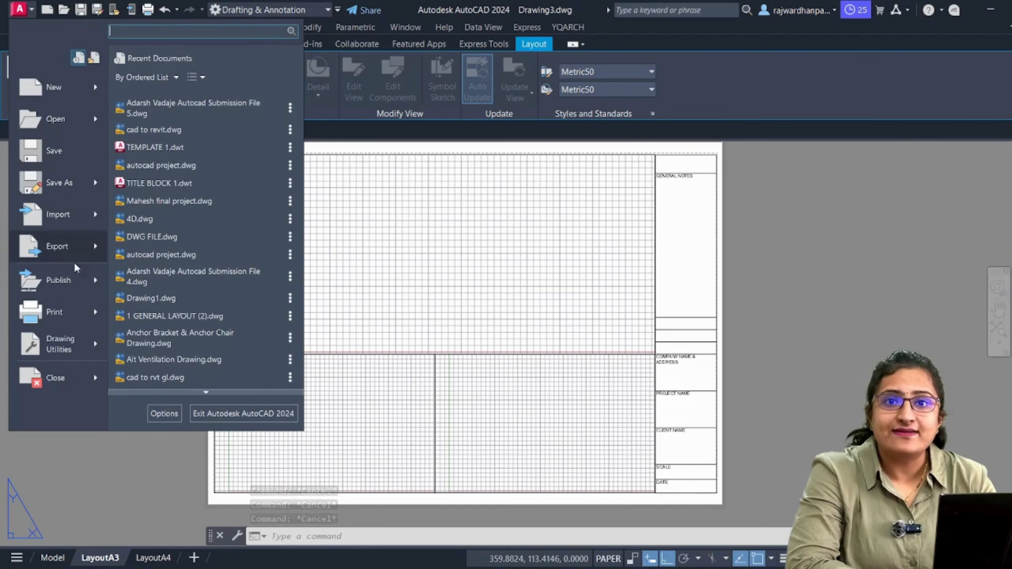
mouse_move(90, 186)
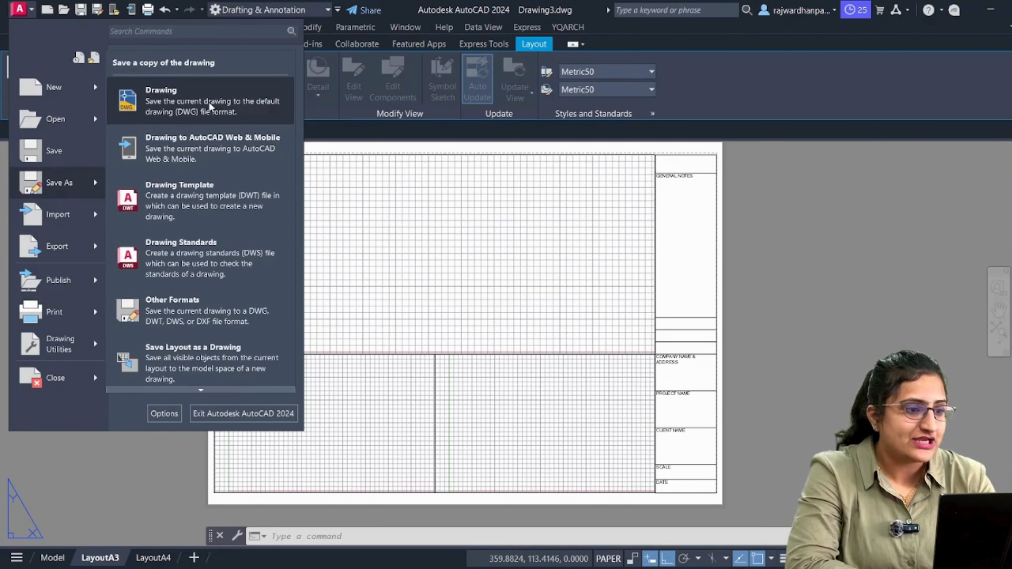
left_click(474, 283)
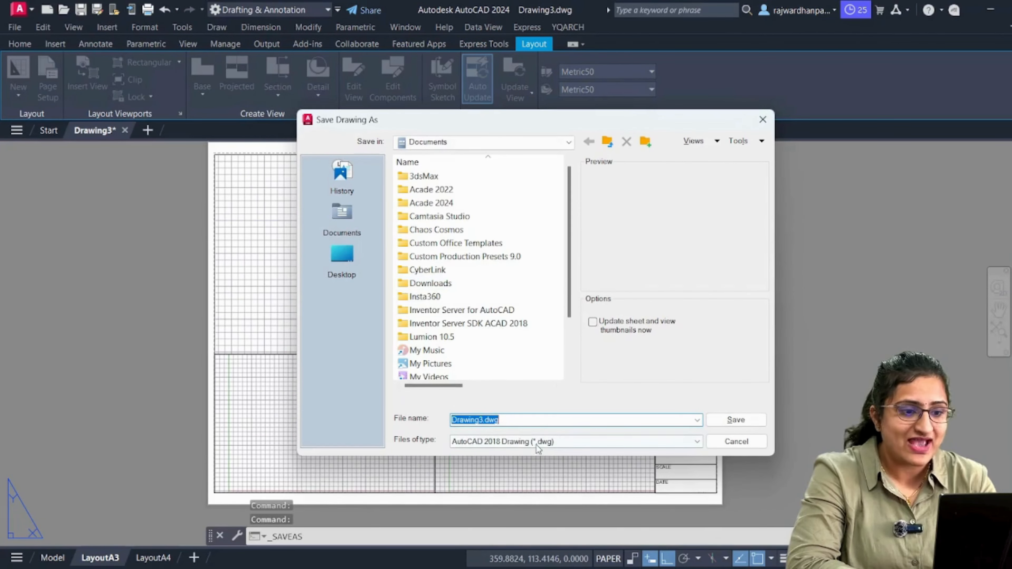
left_click(536, 441)
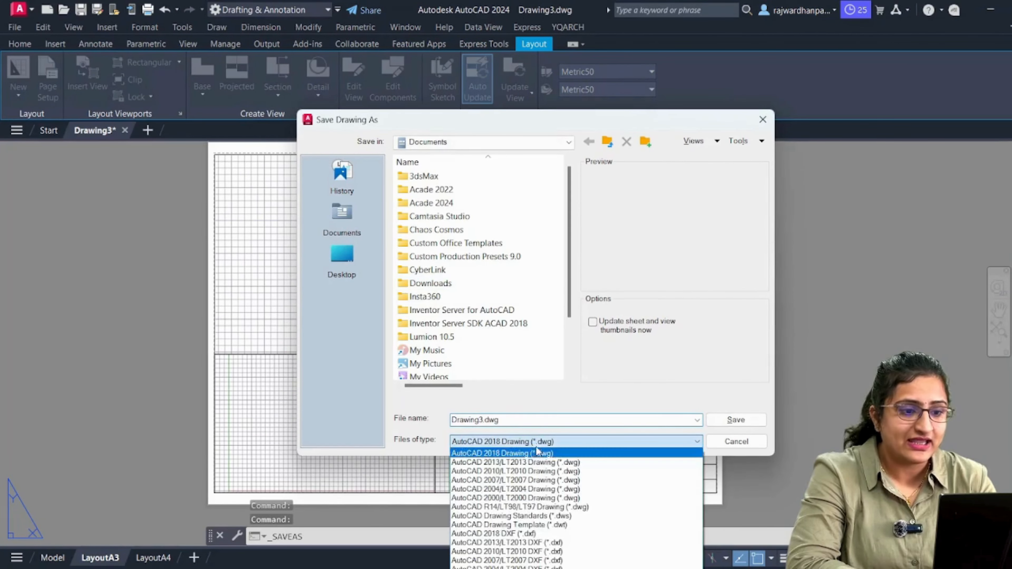
left_click(524, 524)
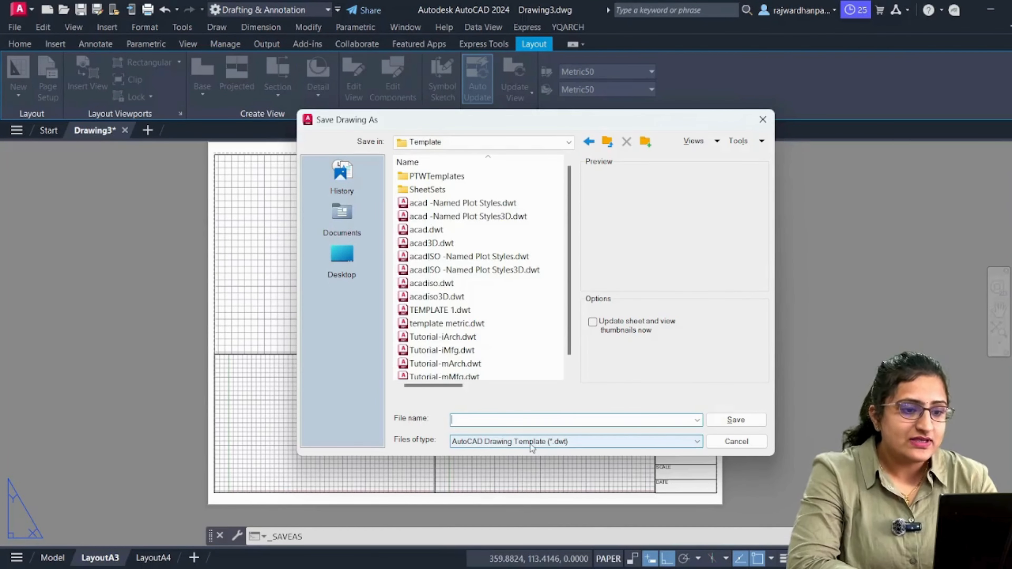
Create a folder named MY TEMPLATE inside the PTWTemplates folder of the template directory.
double_click(451, 189)
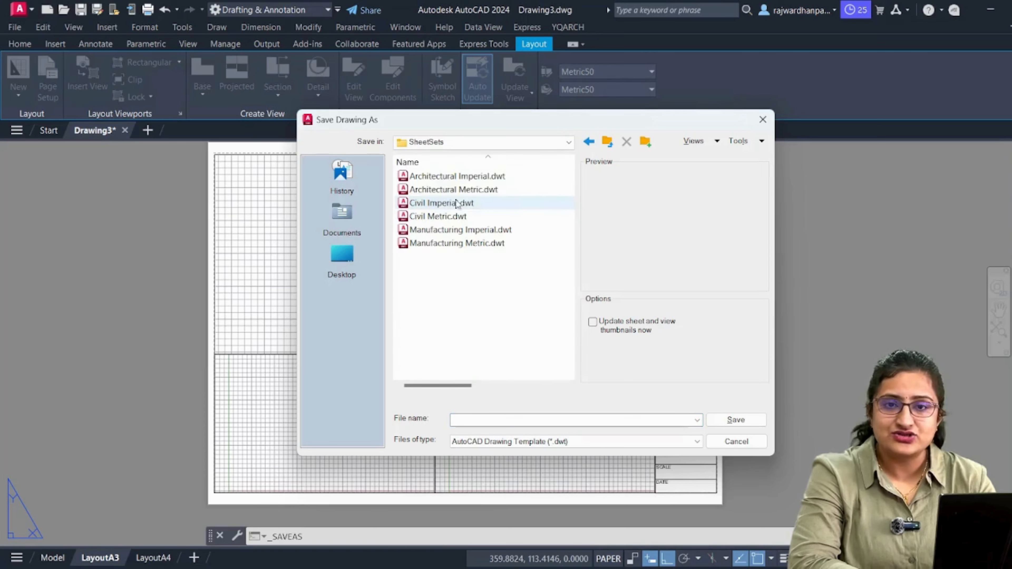
left_click(589, 142)
double_click(443, 176)
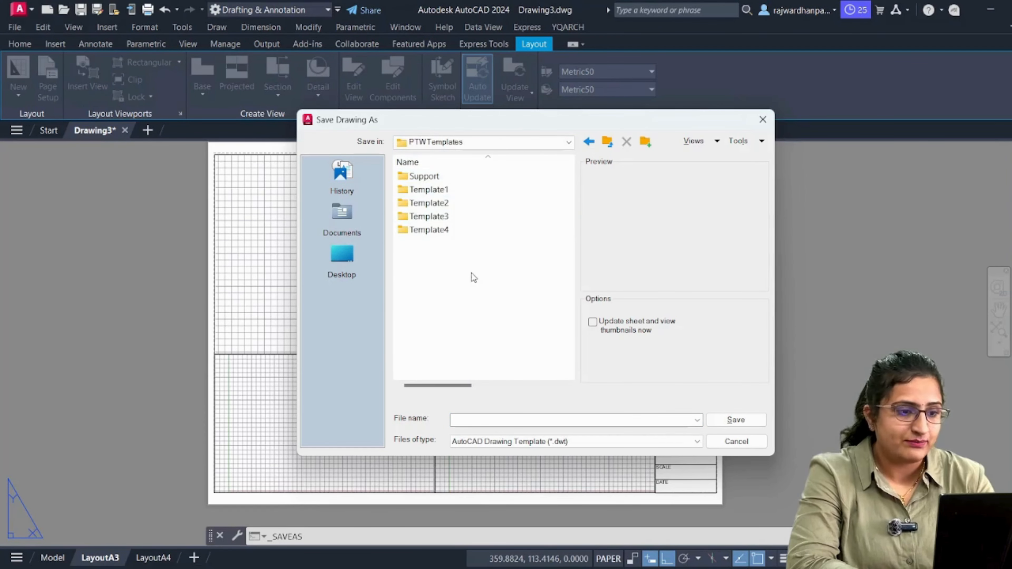
right_click(434, 252)
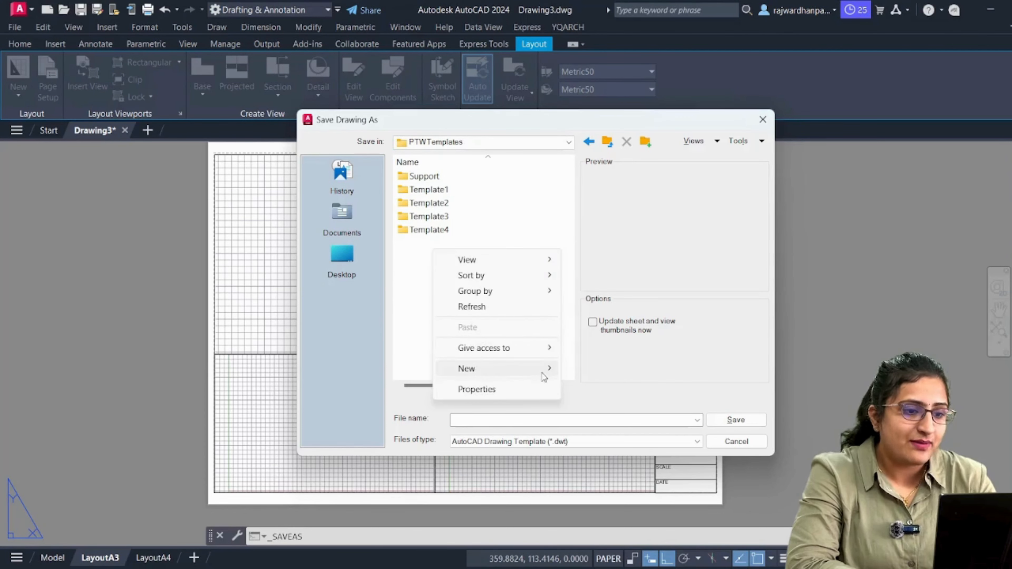
mouse_move(568, 375)
left_click(598, 369)
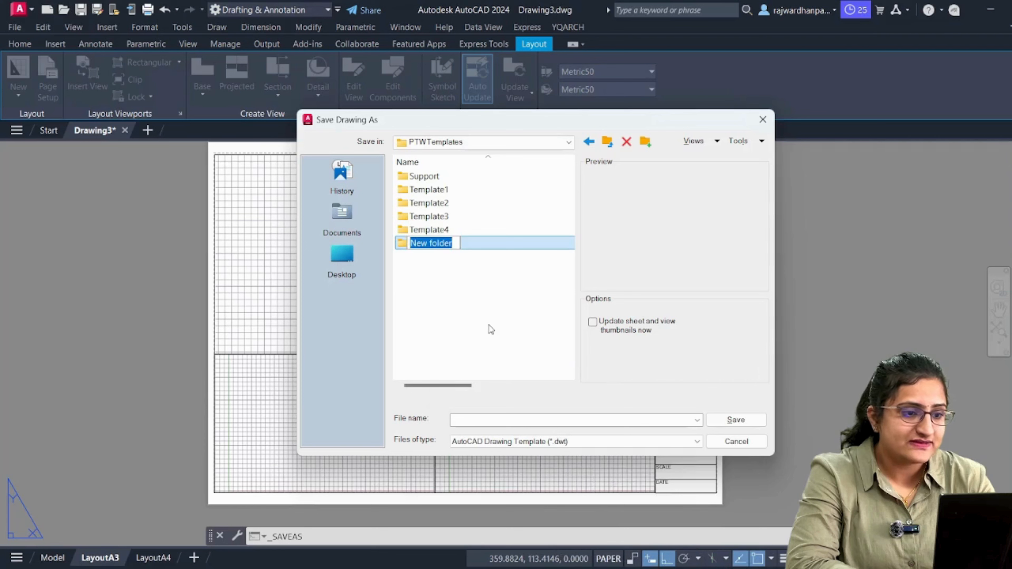
type("MY TEMPL")
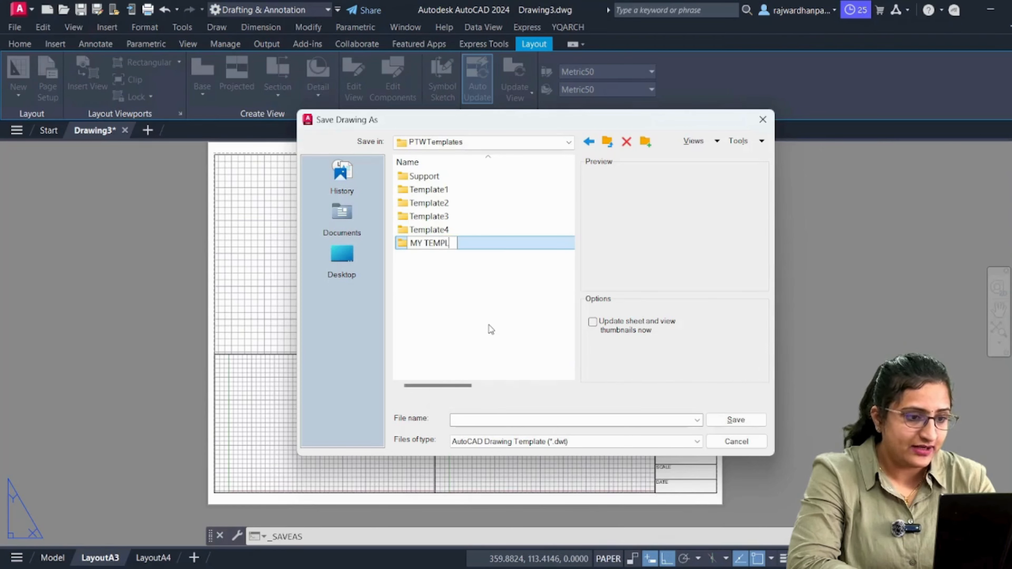
type("ATE")
key("Return")
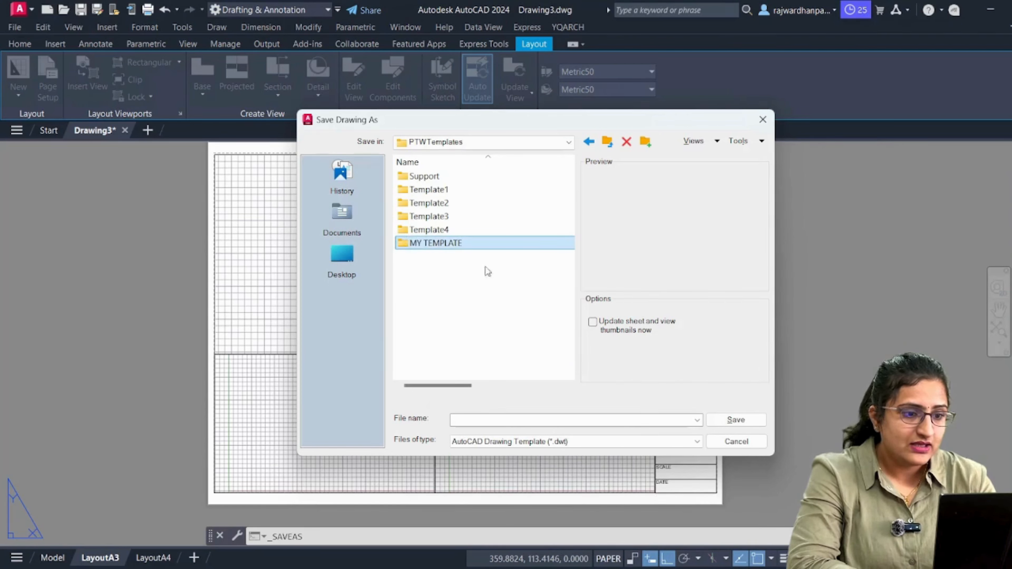
Save the template in the MY TEMPLATE folder under the file name TITLE BLOCK A3.
double_click(449, 244)
left_click(481, 419)
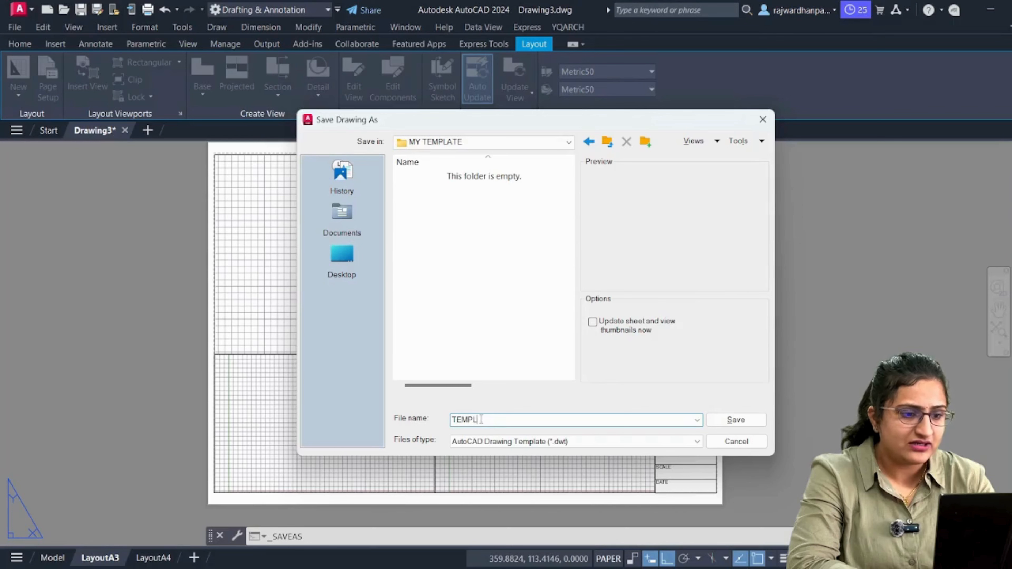
type("TITL")
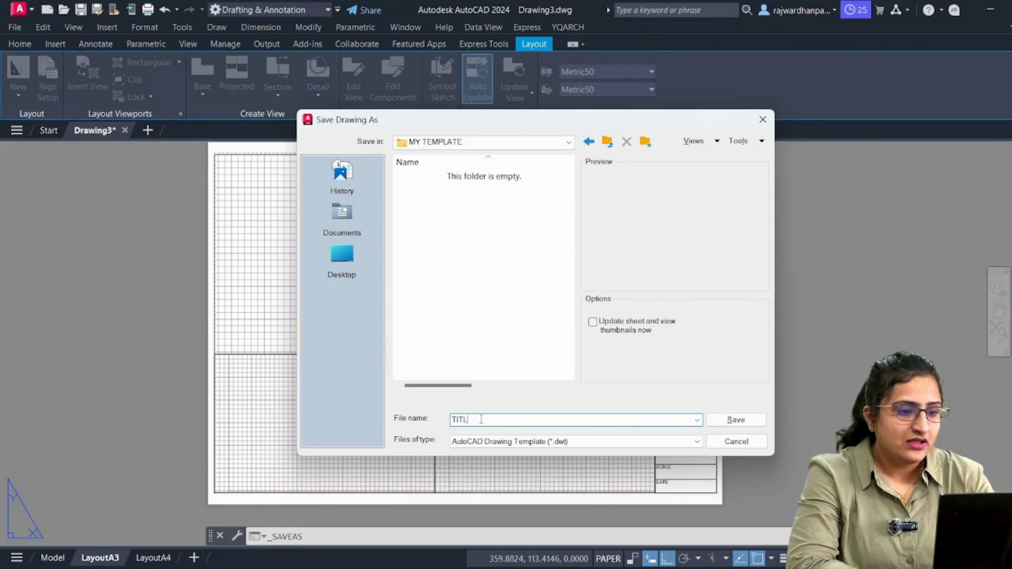
type("E BLOCK A3")
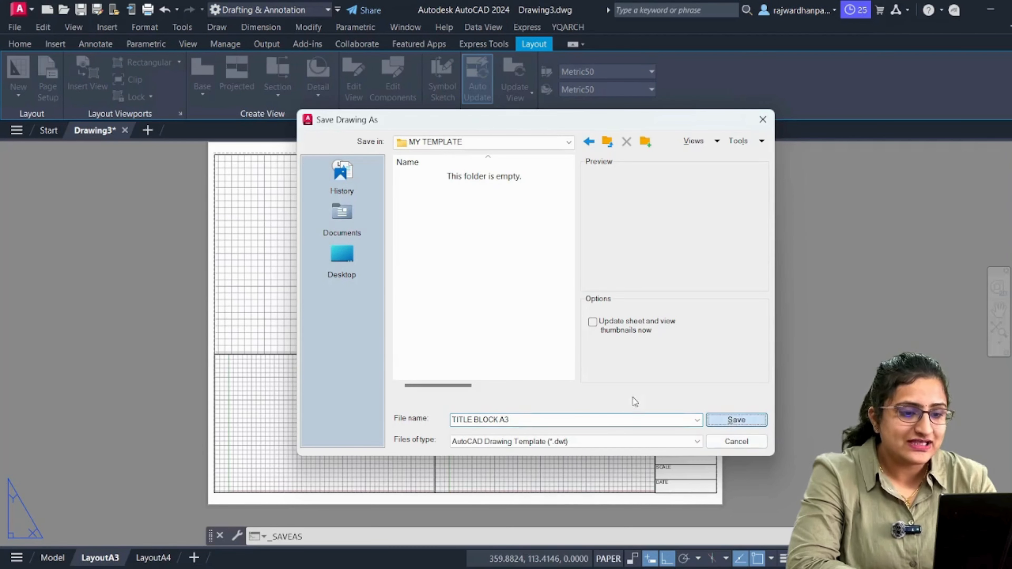
key("Return")
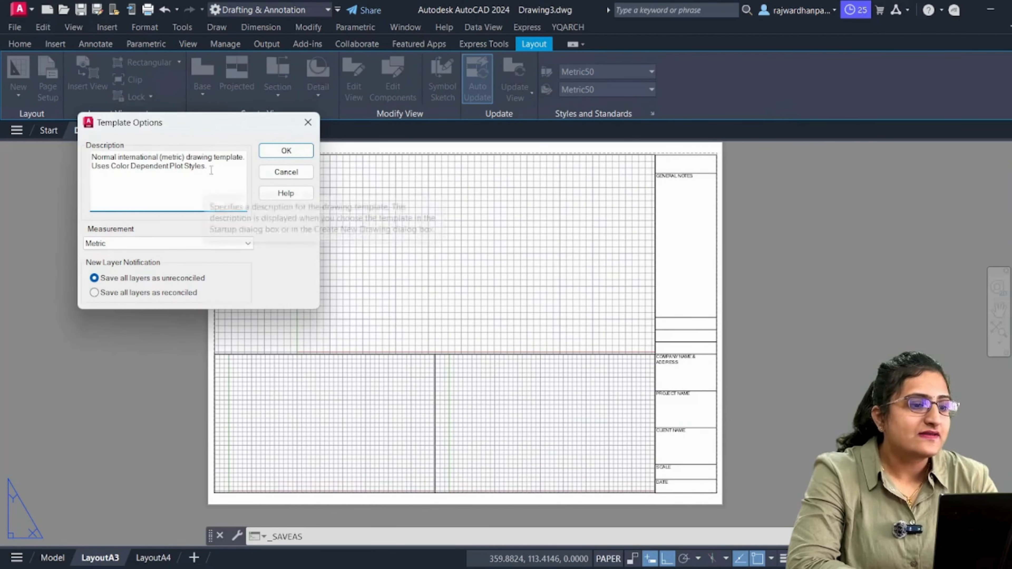
Set the template description to TITLE BLOCK A3 with Metric measurement and accept the template options.
left_click_drag(217, 188, 66, 151)
type("TIT")
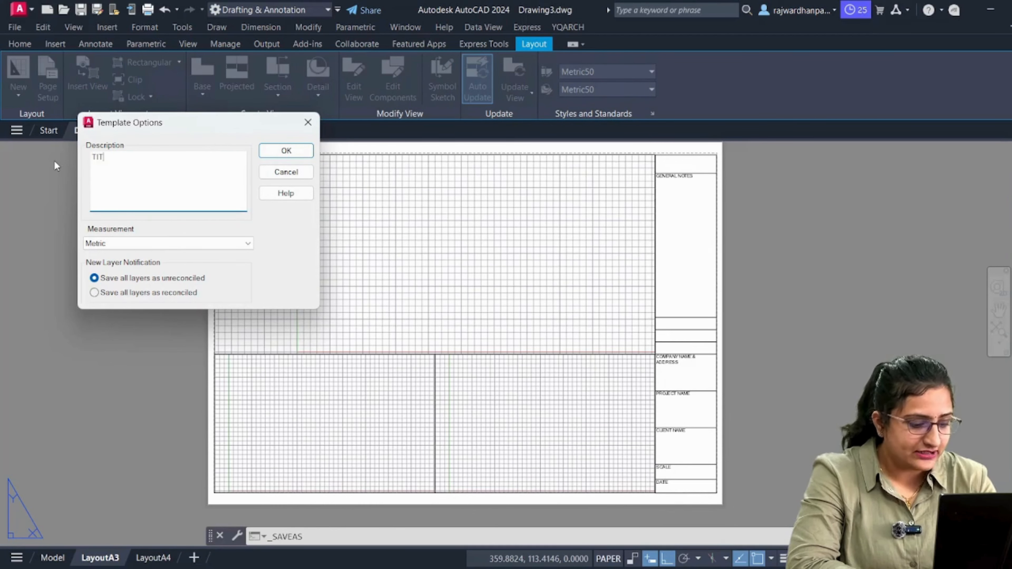
type("LE BLOCK")
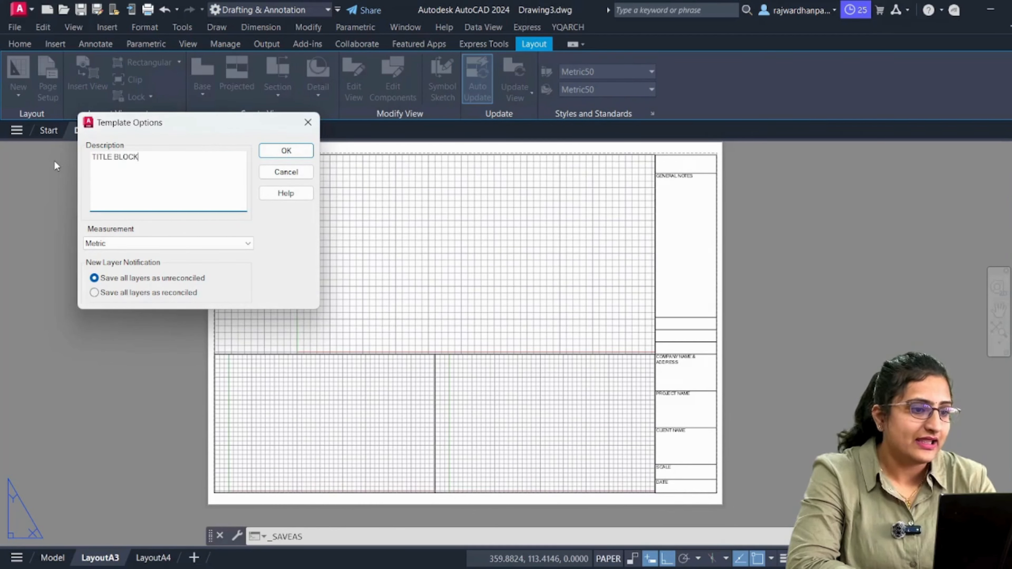
type("3")
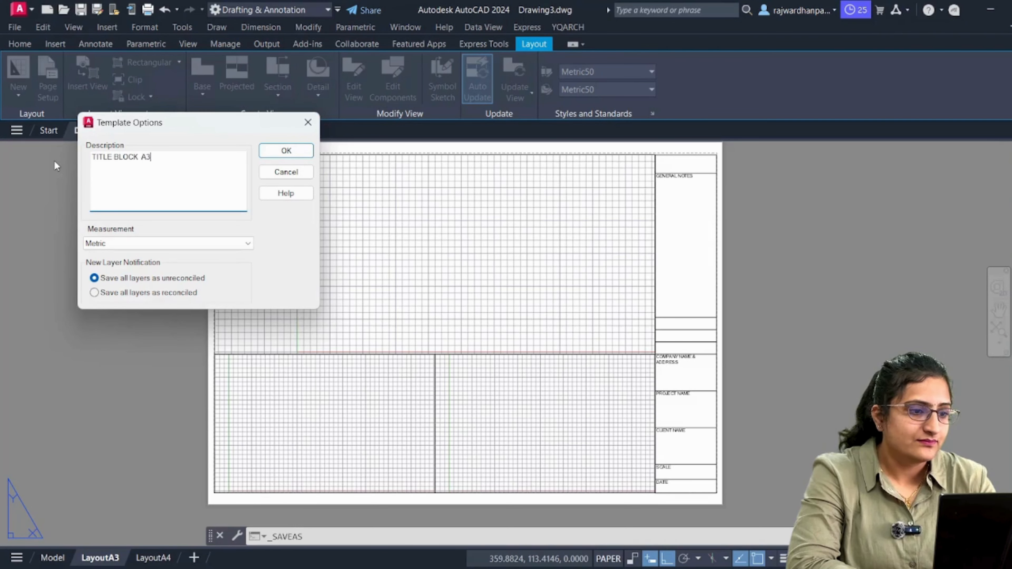
left_click(143, 242)
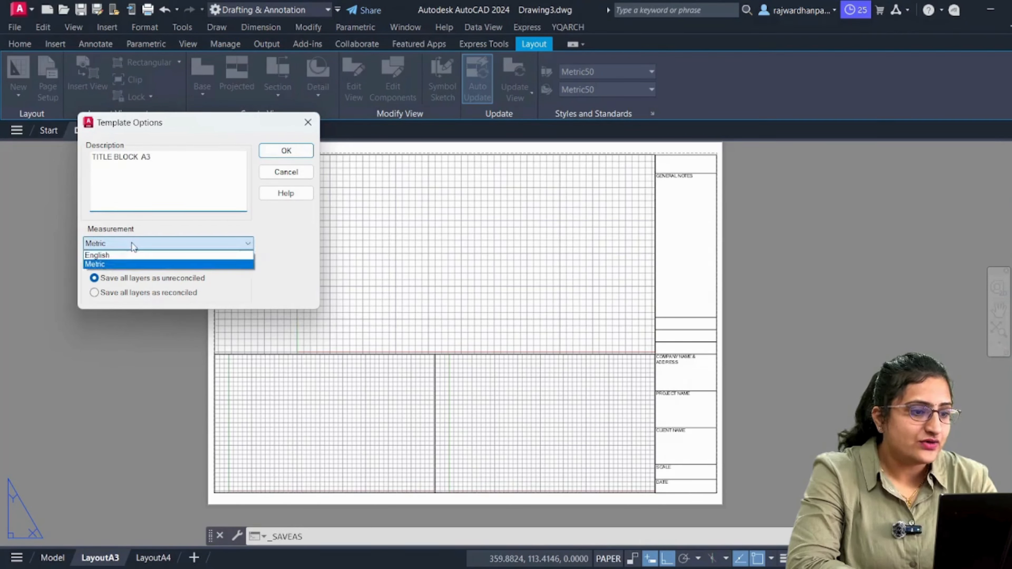
left_click(118, 267)
left_click(264, 152)
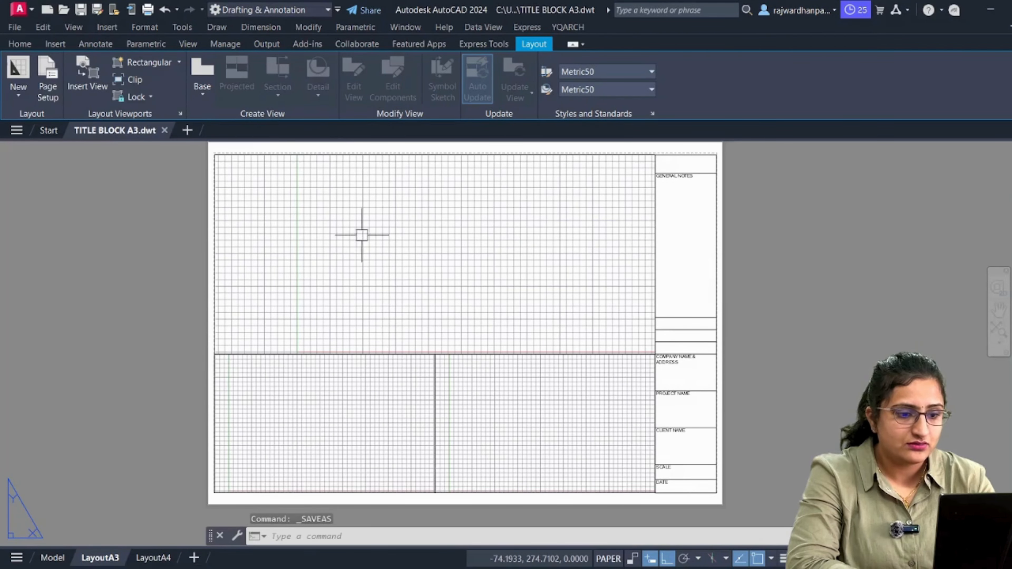
Start a new drawing from the TITLE BLOCK A3.dwt template in the MY TEMPLATE folder inside PTWTemplates.
scroll(463, 255, "down", 5)
scroll(438, 247, "up", 5)
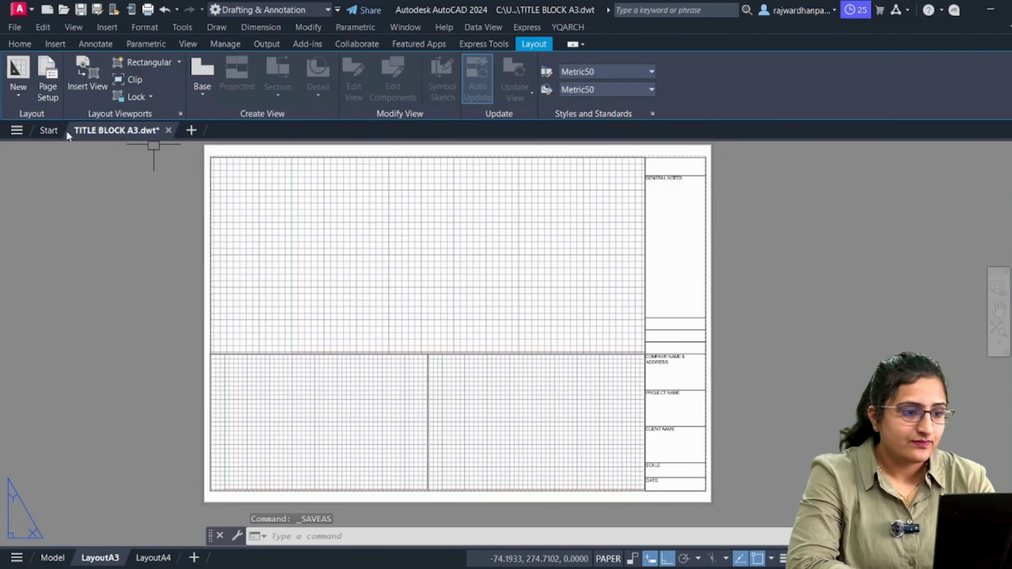
left_click(20, 9)
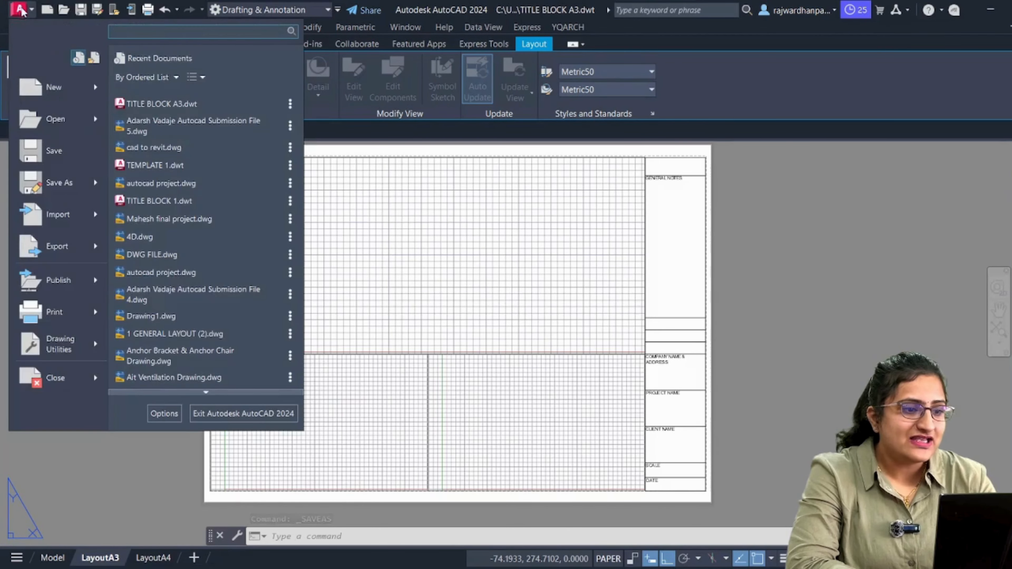
key("Escape")
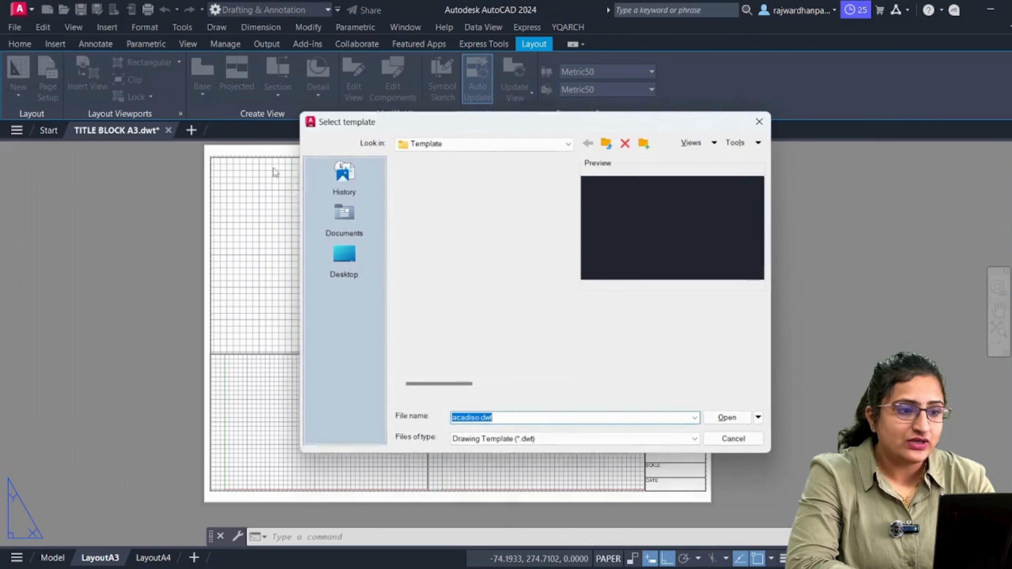
left_click(438, 177)
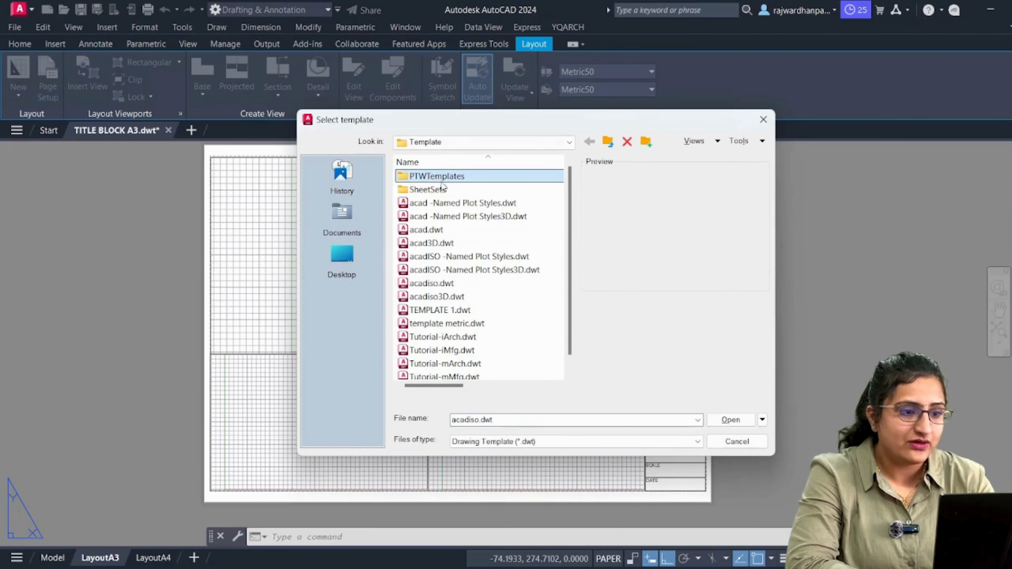
double_click(439, 177)
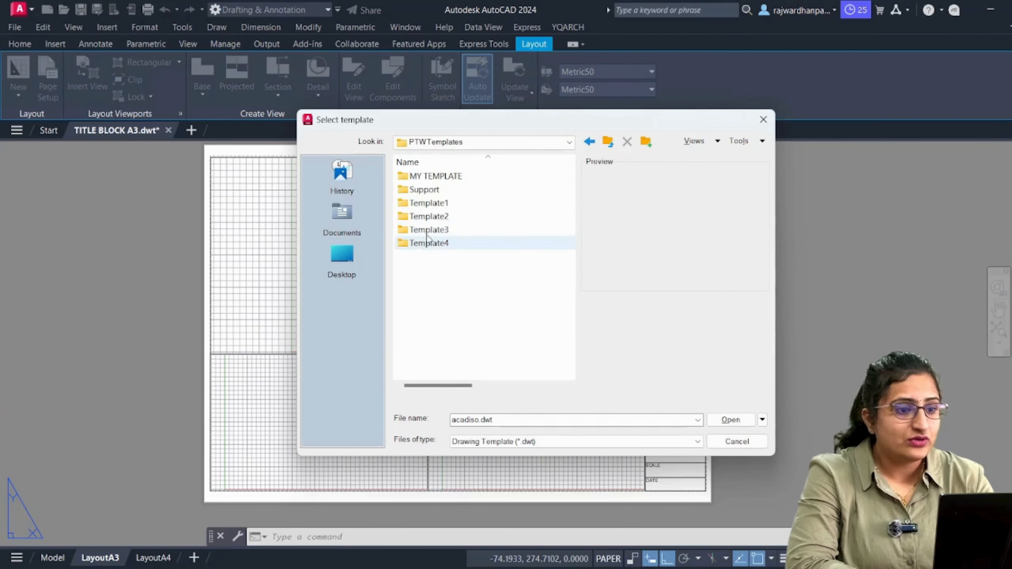
double_click(433, 177)
left_click(457, 178)
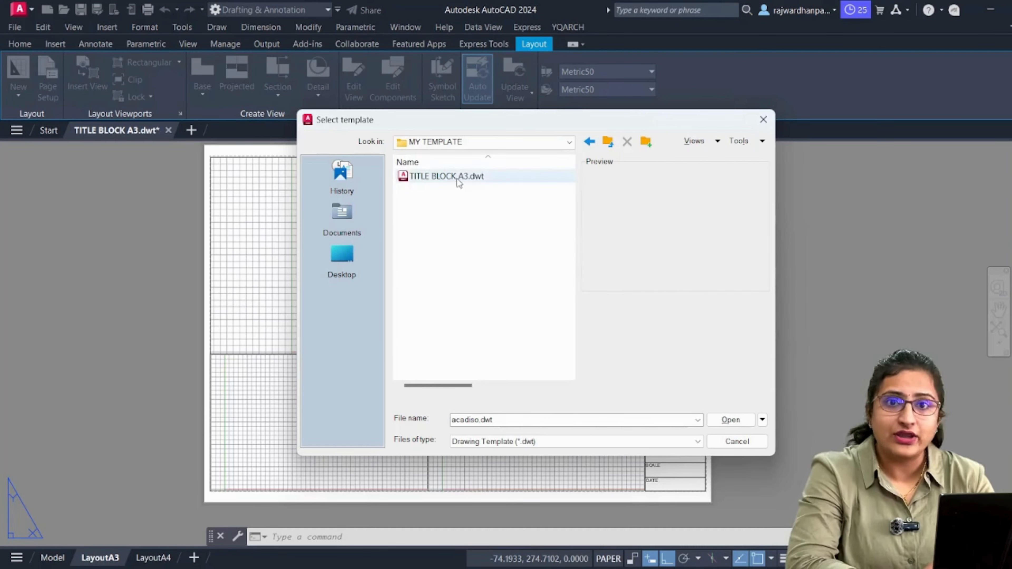
left_click(729, 420)
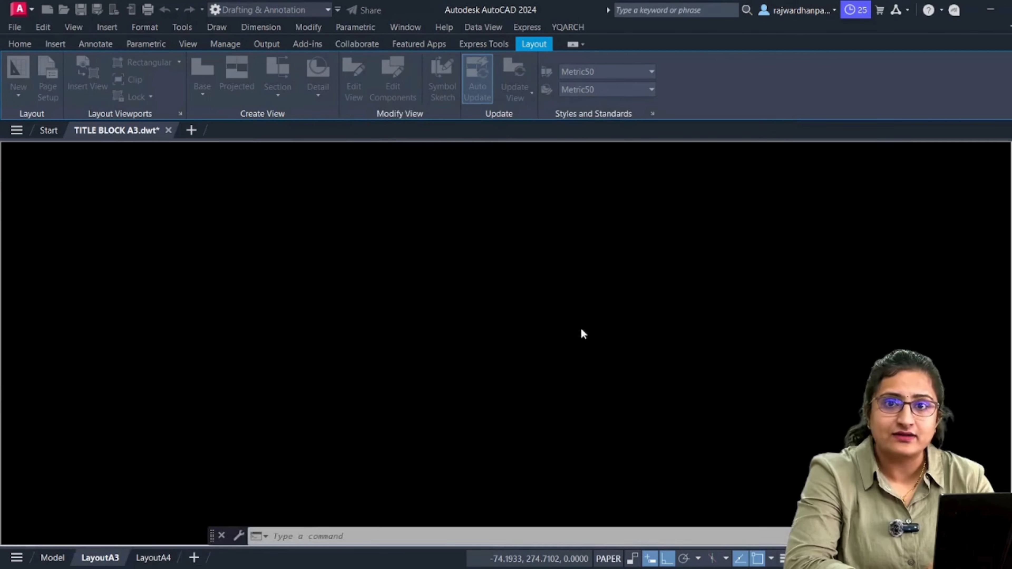
key("Escape")
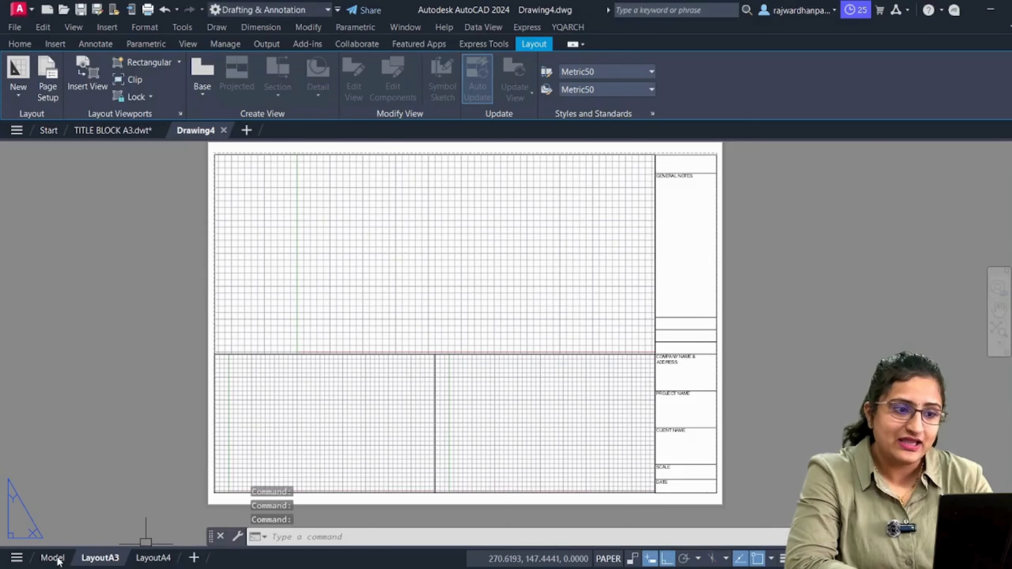
Check the new drawing's model space and its LayoutA3 and LayoutA4 layouts.
left_click(57, 557)
left_click(706, 262)
left_click(272, 377)
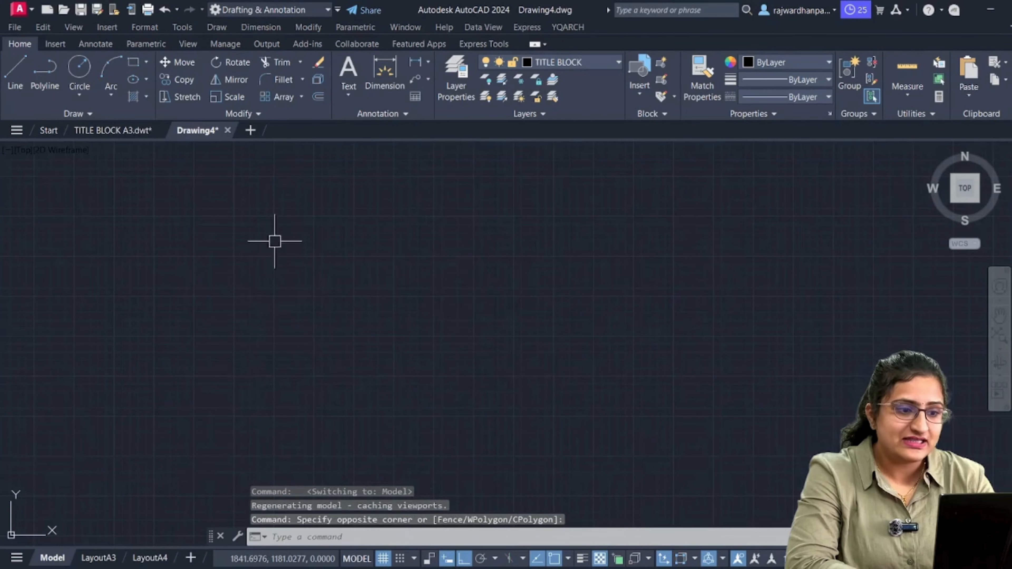
left_click(96, 557)
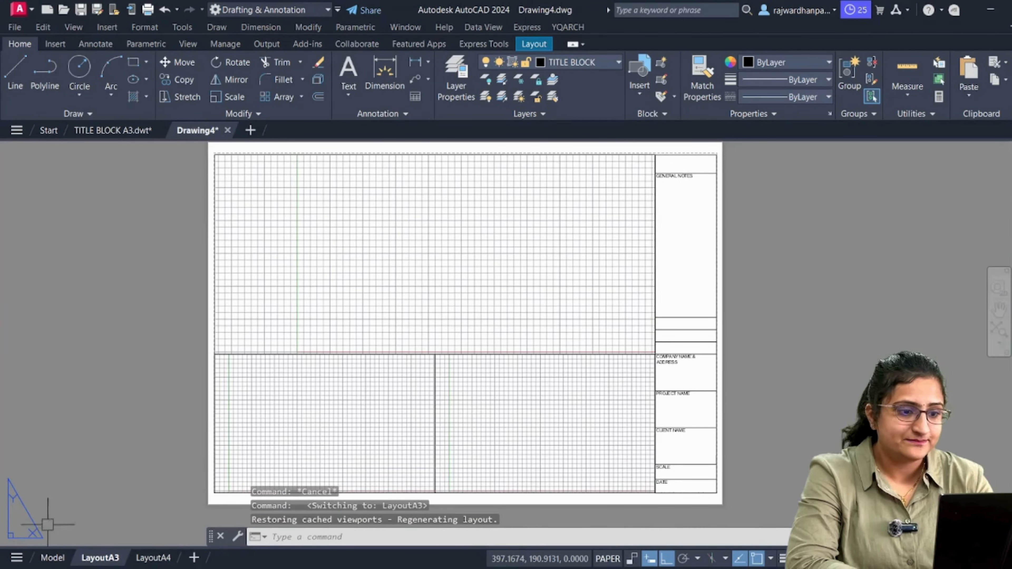
left_click(152, 558)
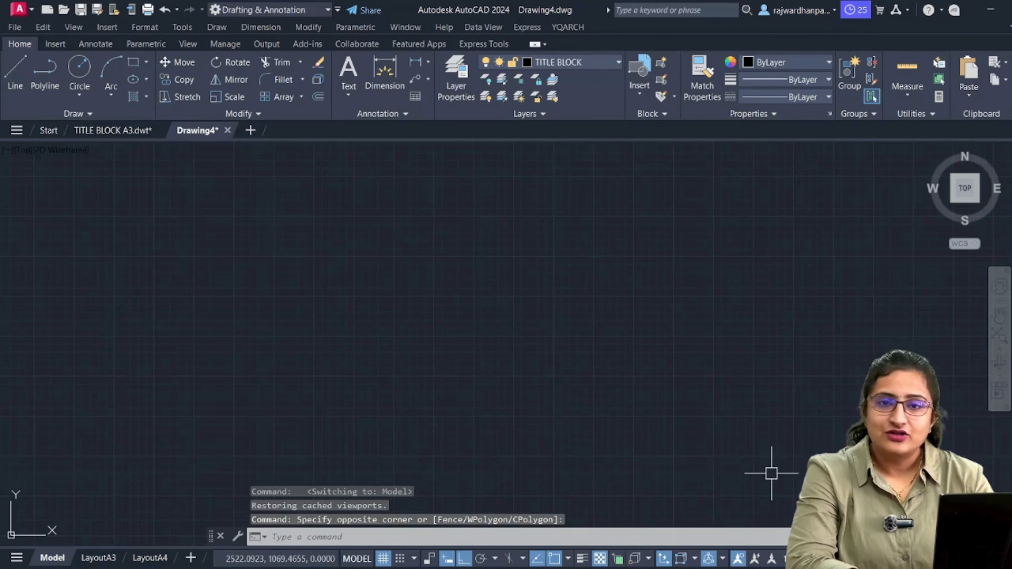